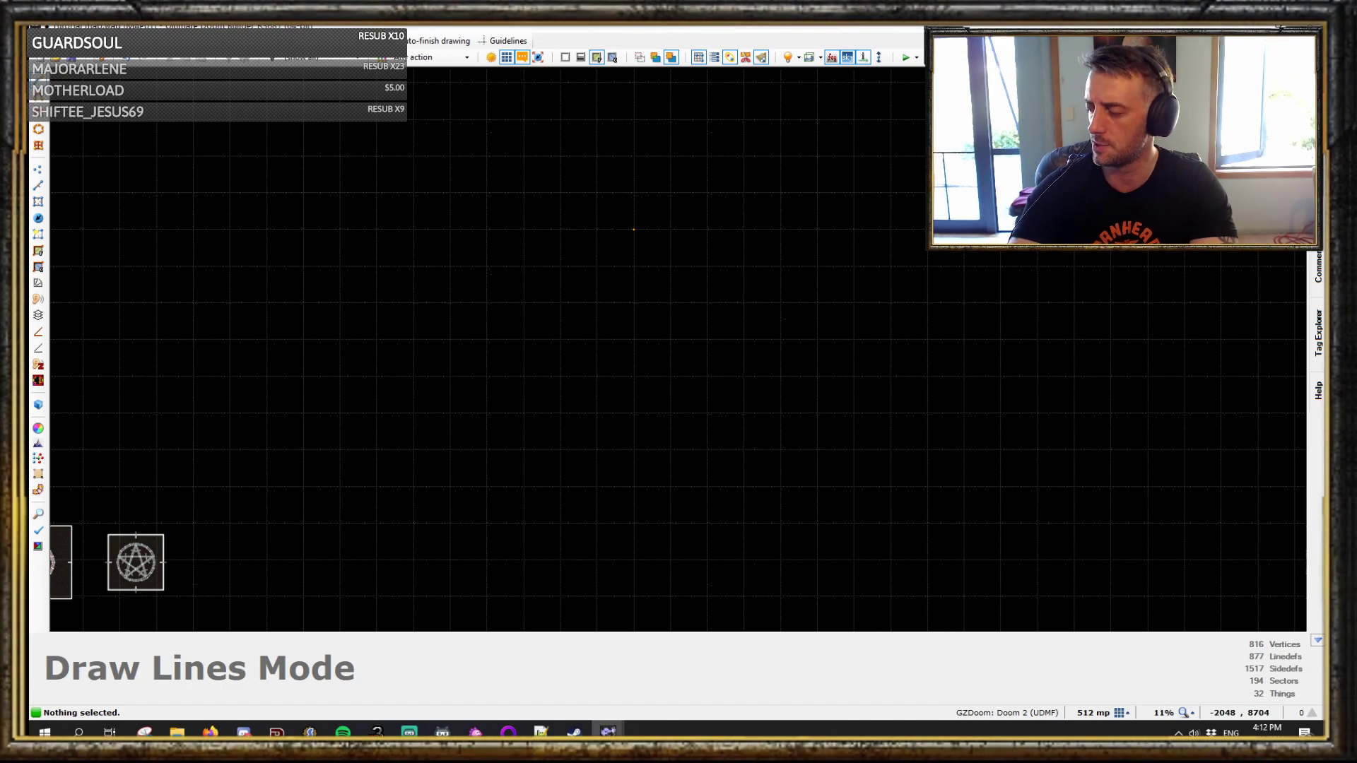
- Draw a large square room sector in the empty map area with a 16-sided circular sector at its centre
scroll(633, 230, "down", 3)
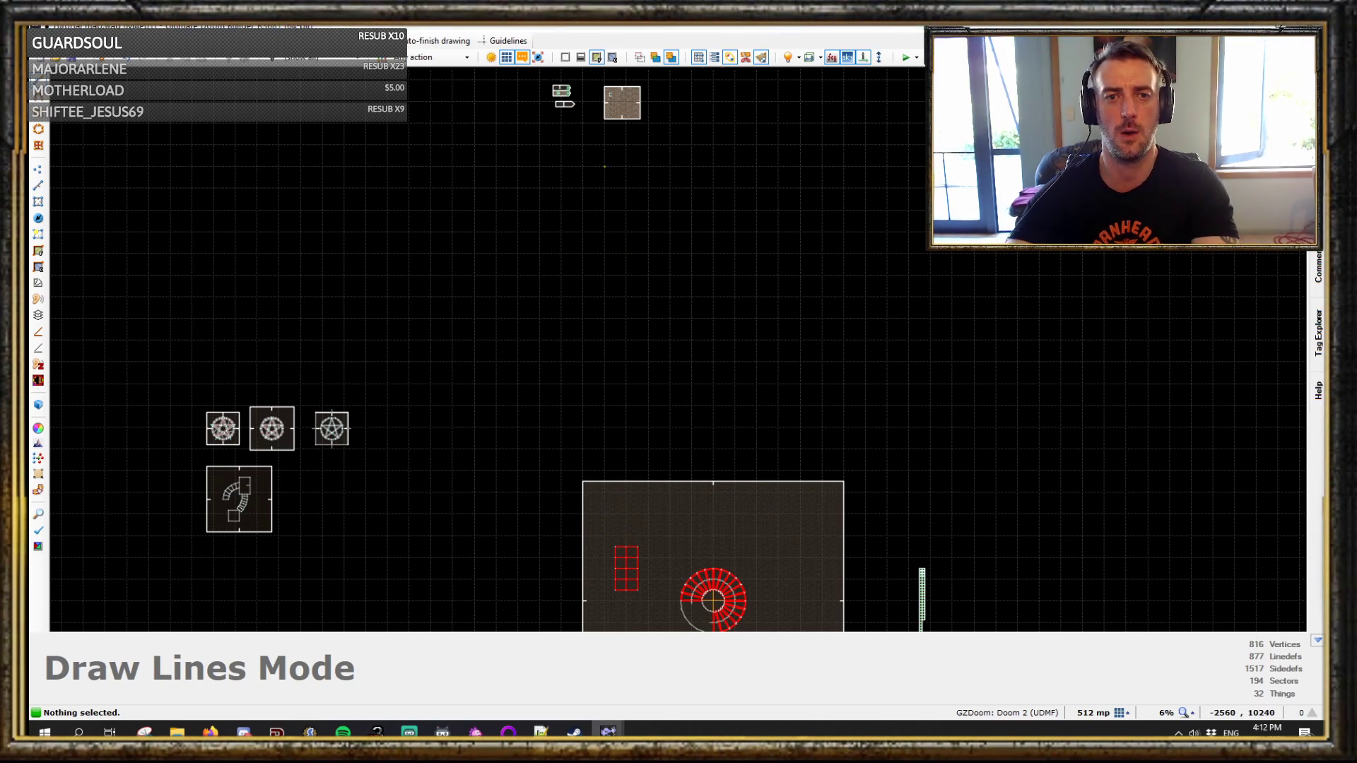
scroll(615, 198, "up", 3)
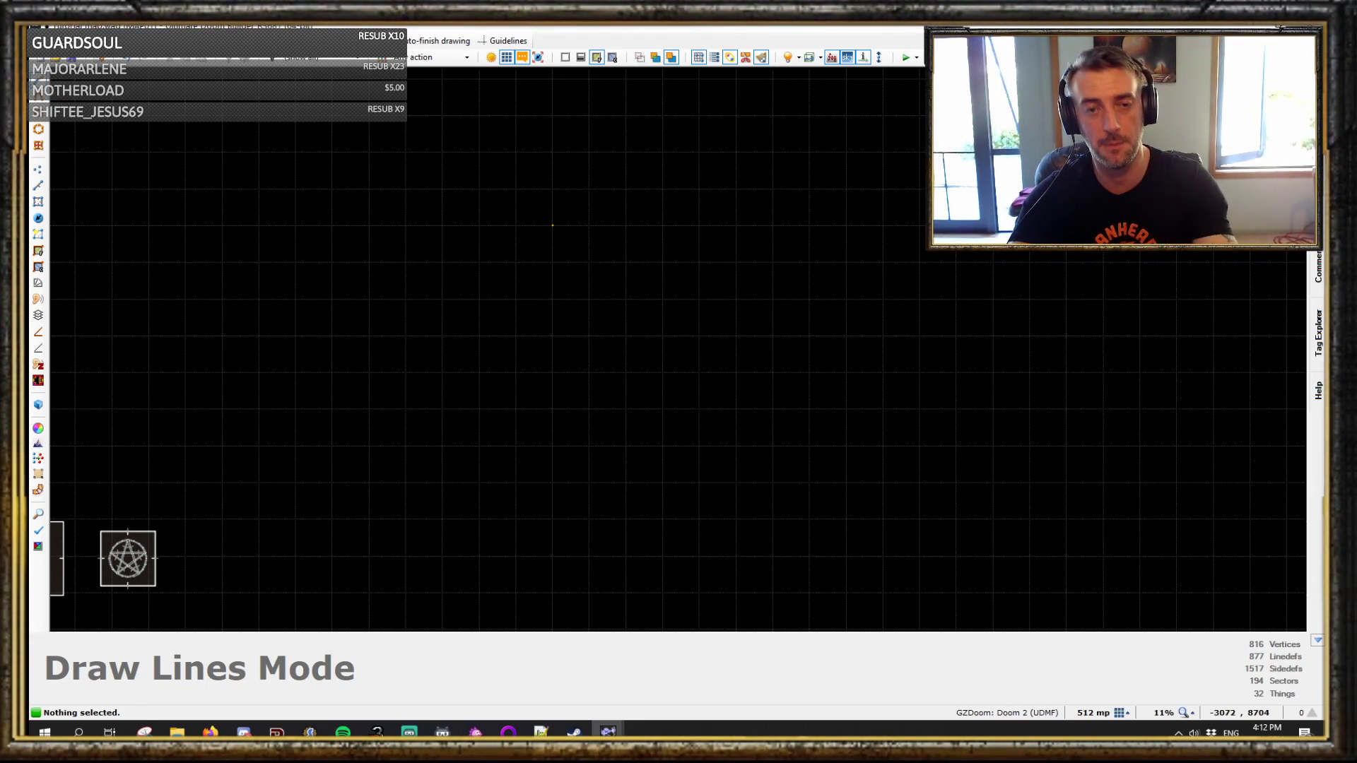
scroll(629, 302, "down", 2)
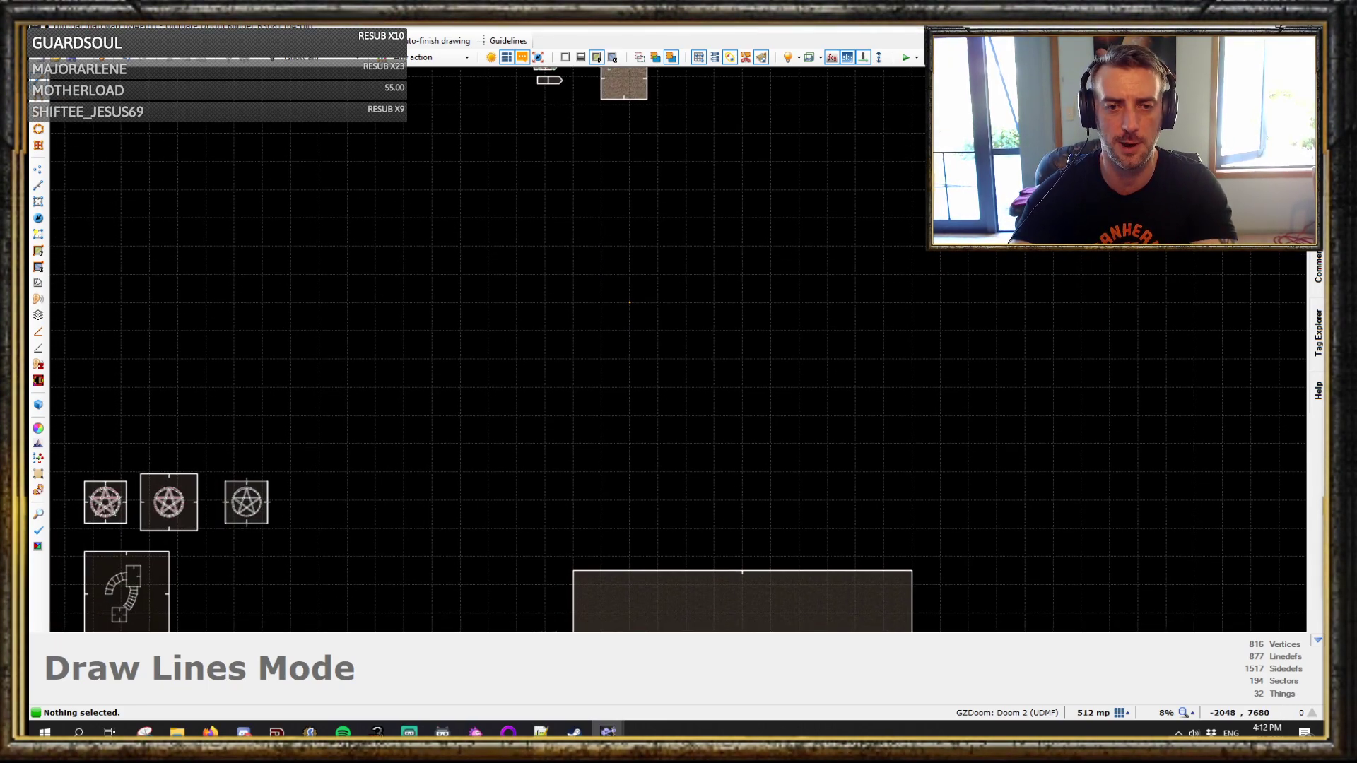
scroll(601, 277, "up", 1)
left_click(528, 203)
left_click(528, 459)
left_click(528, 203)
scroll(710, 384, "up", 2)
left_click_drag(710, 383, 539, 203)
key("t")
key("b")
scroll(727, 371, "down", 4)
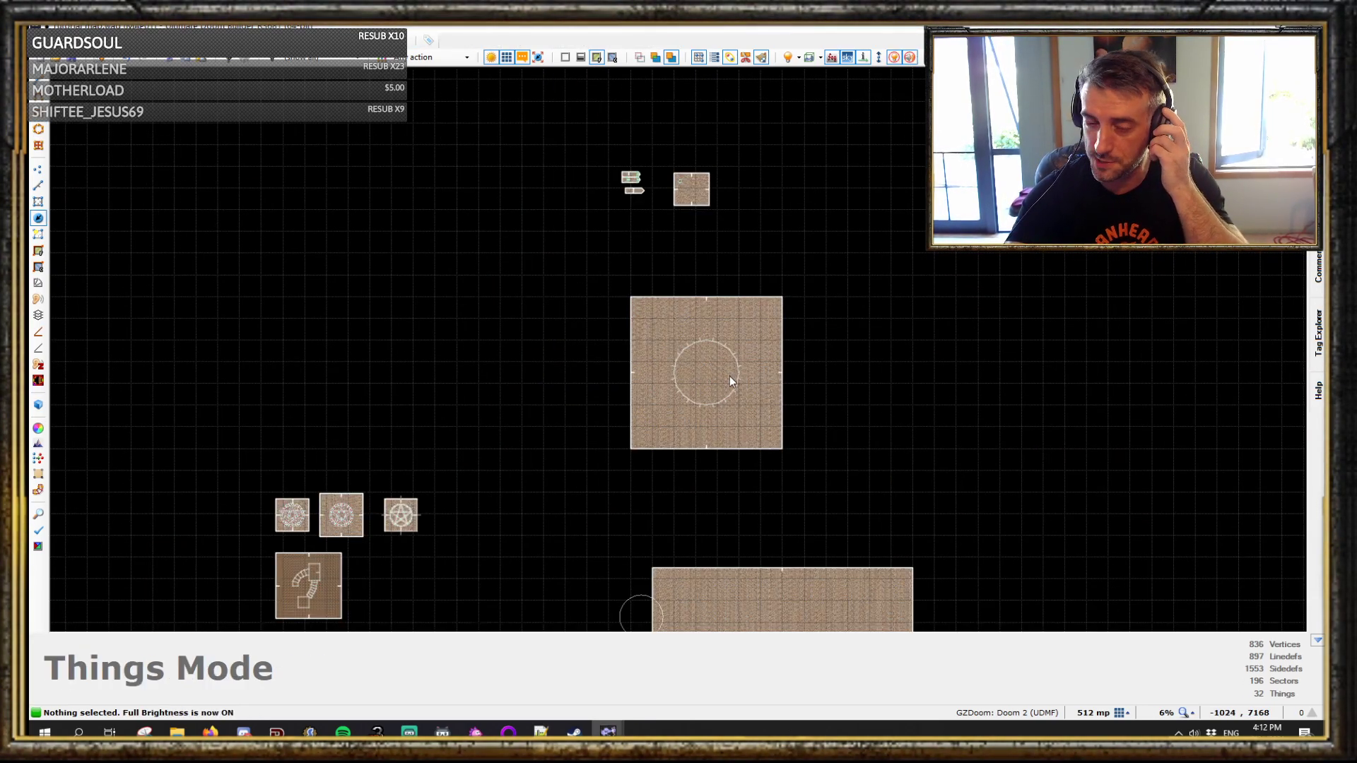
- Lower the circular sector's floor to -1024 in Visual Mode to form a deep pit
scroll(718, 393, "up", 4)
key("w")
key("w")
scroll(678, 350, "down", 6, "alt")
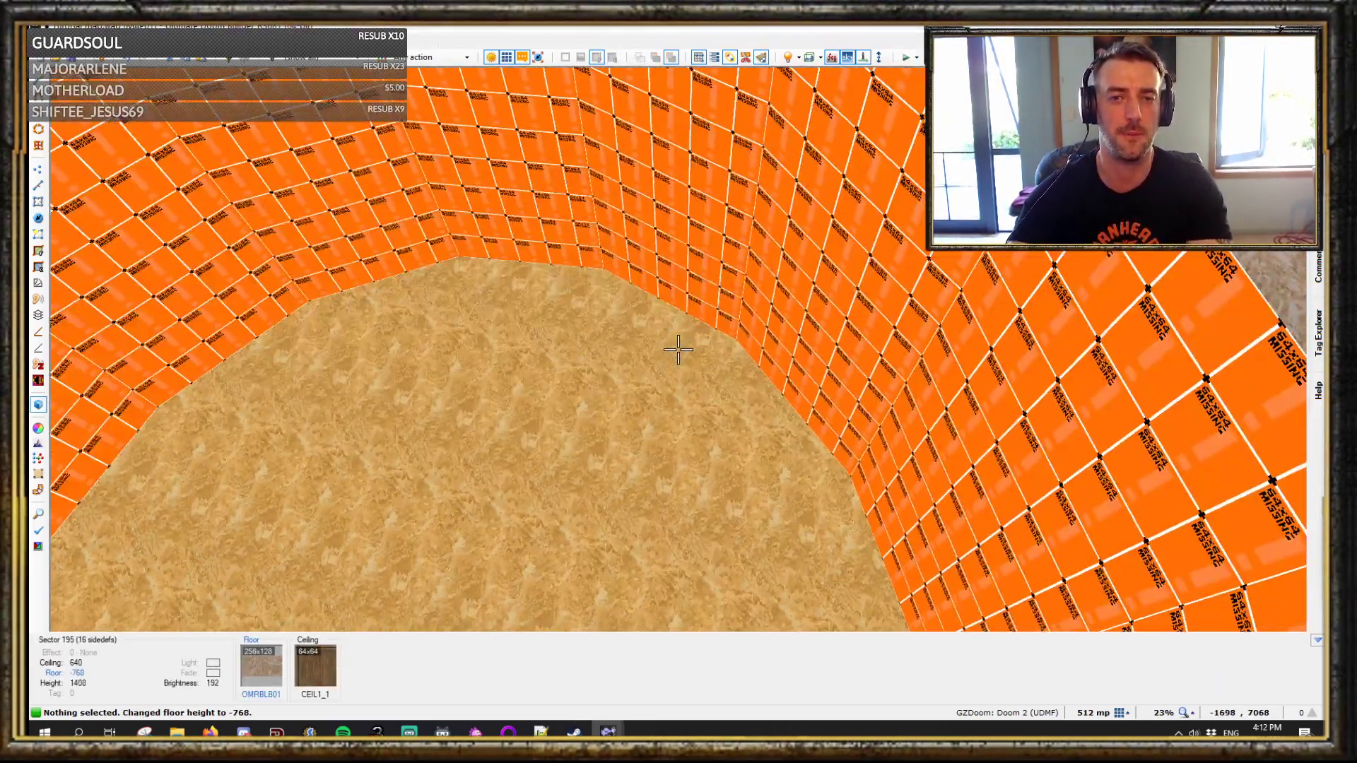
key("w")
scroll(678, 349, "down", 2, "alt")
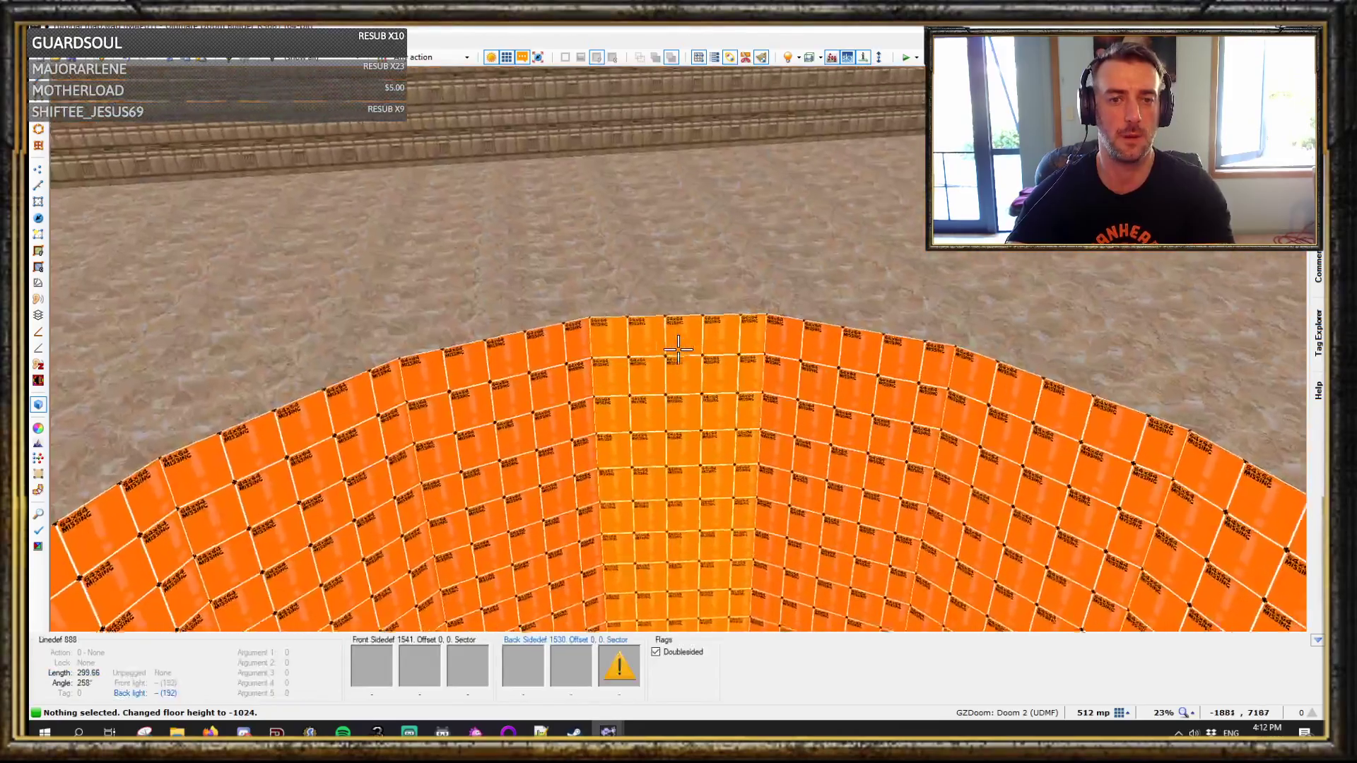
key("s")
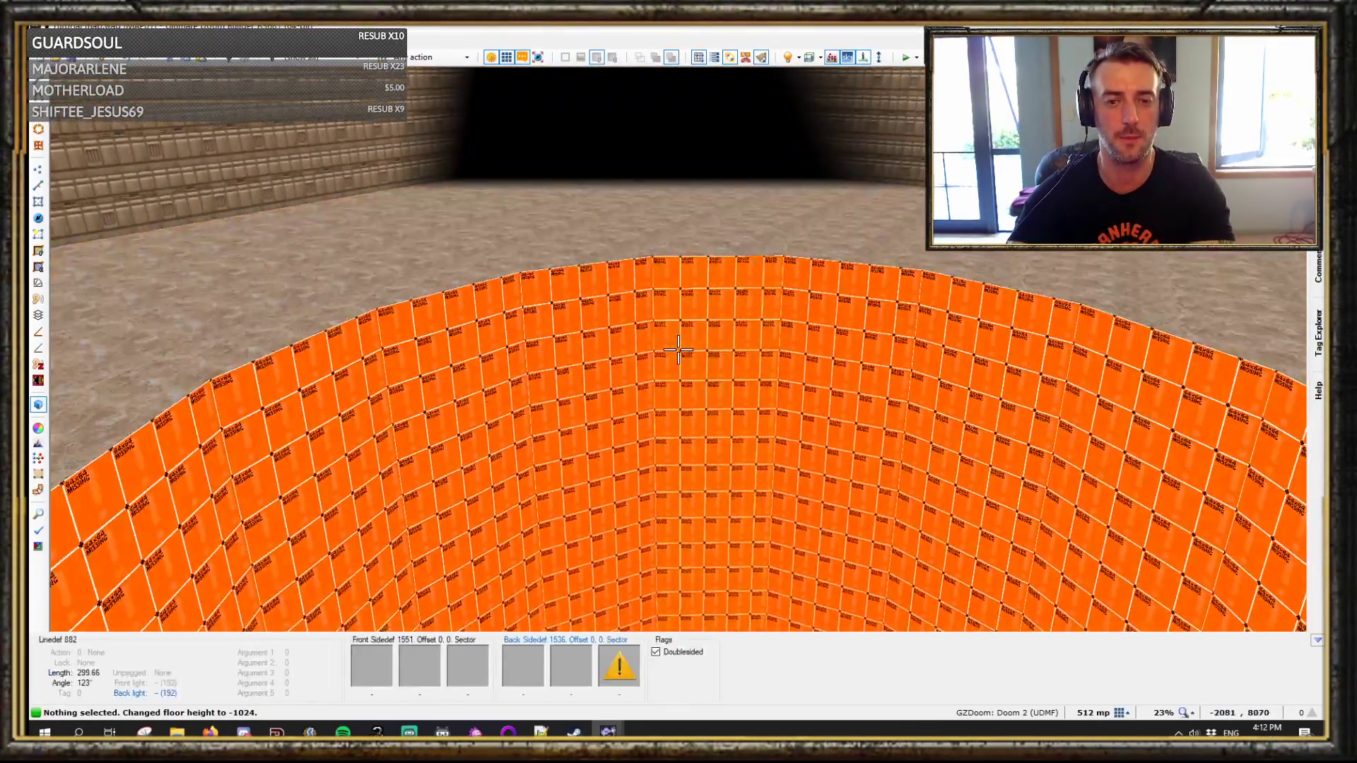
- Apply the OMRBLC01 texture to the pit walls, the pit floor and the surrounding room floor
middle_click(679, 349)
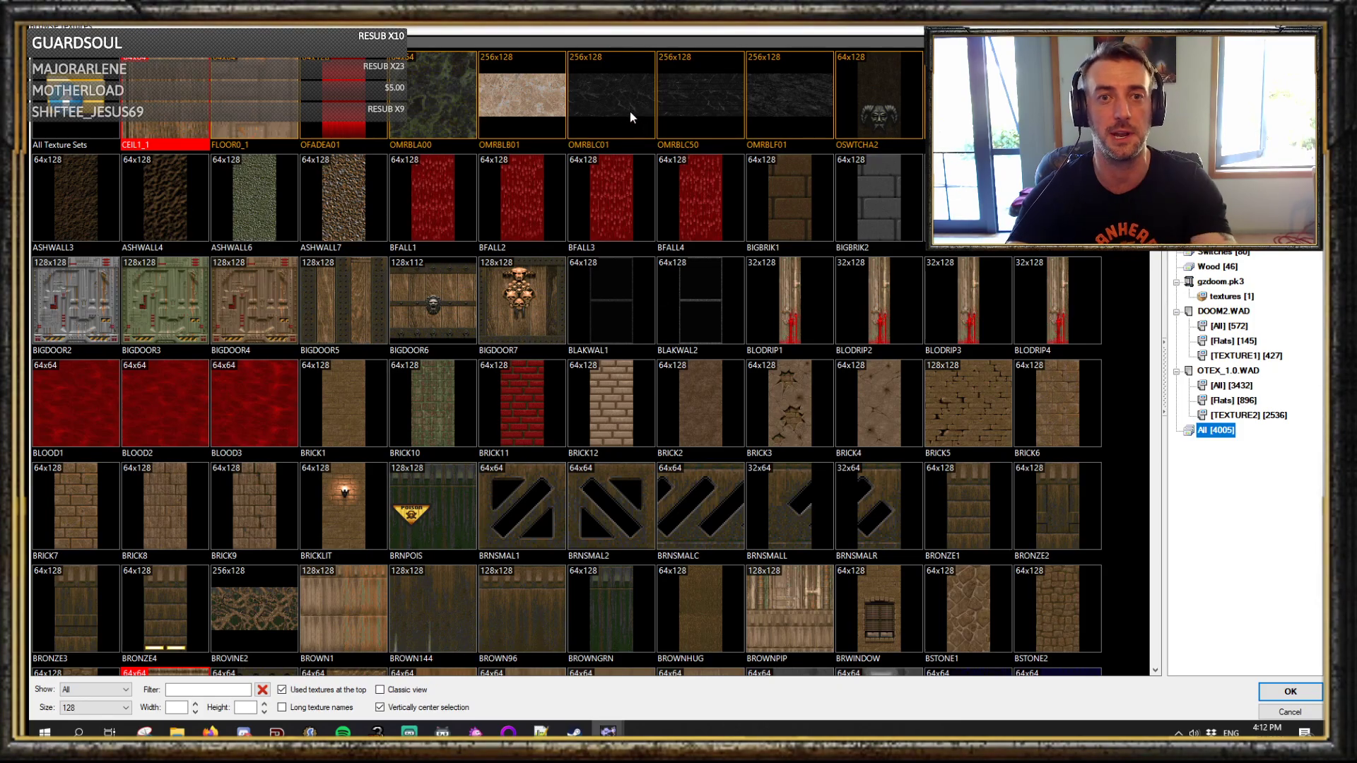
double_click(623, 110)
key("ctrl+v")
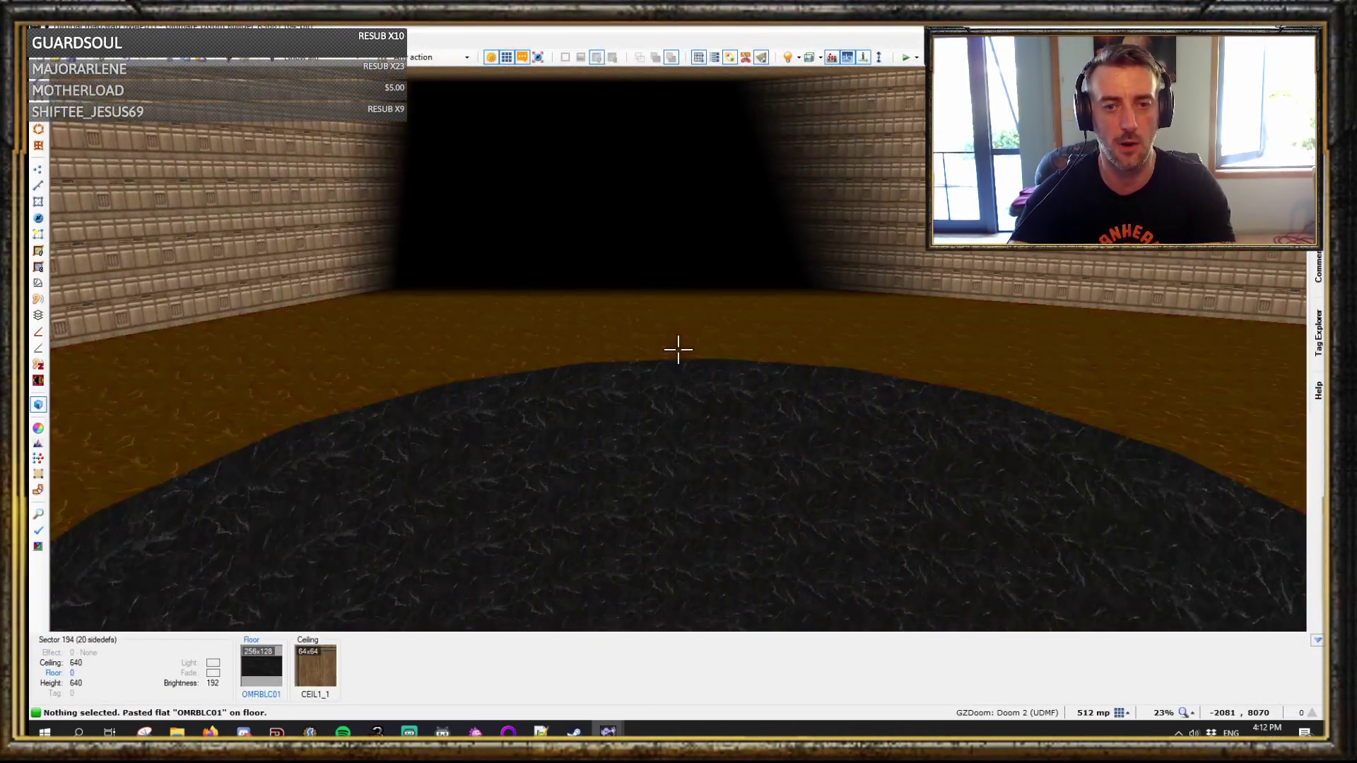
key("w")
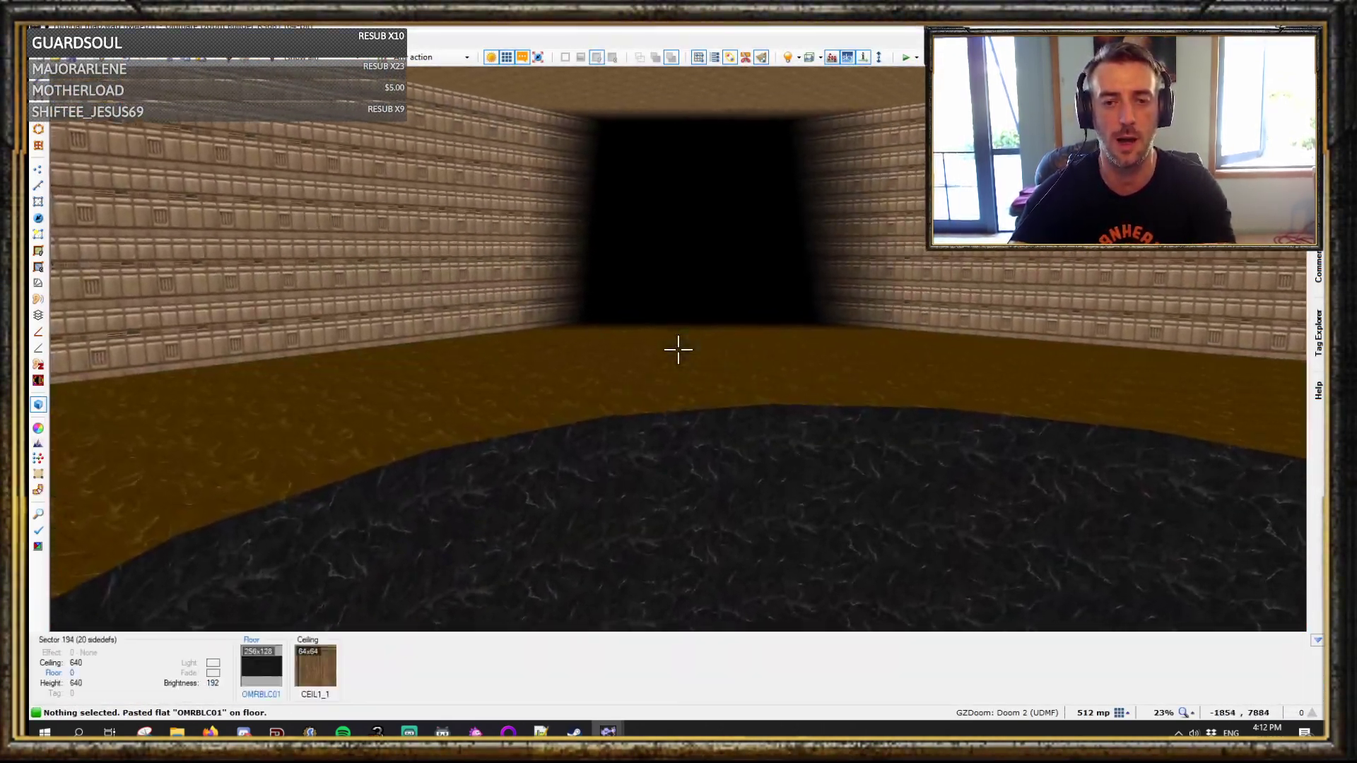
- Auto-align the pit wall textures in X and Y and inspect the walls around the pit
key("ctrl+a")
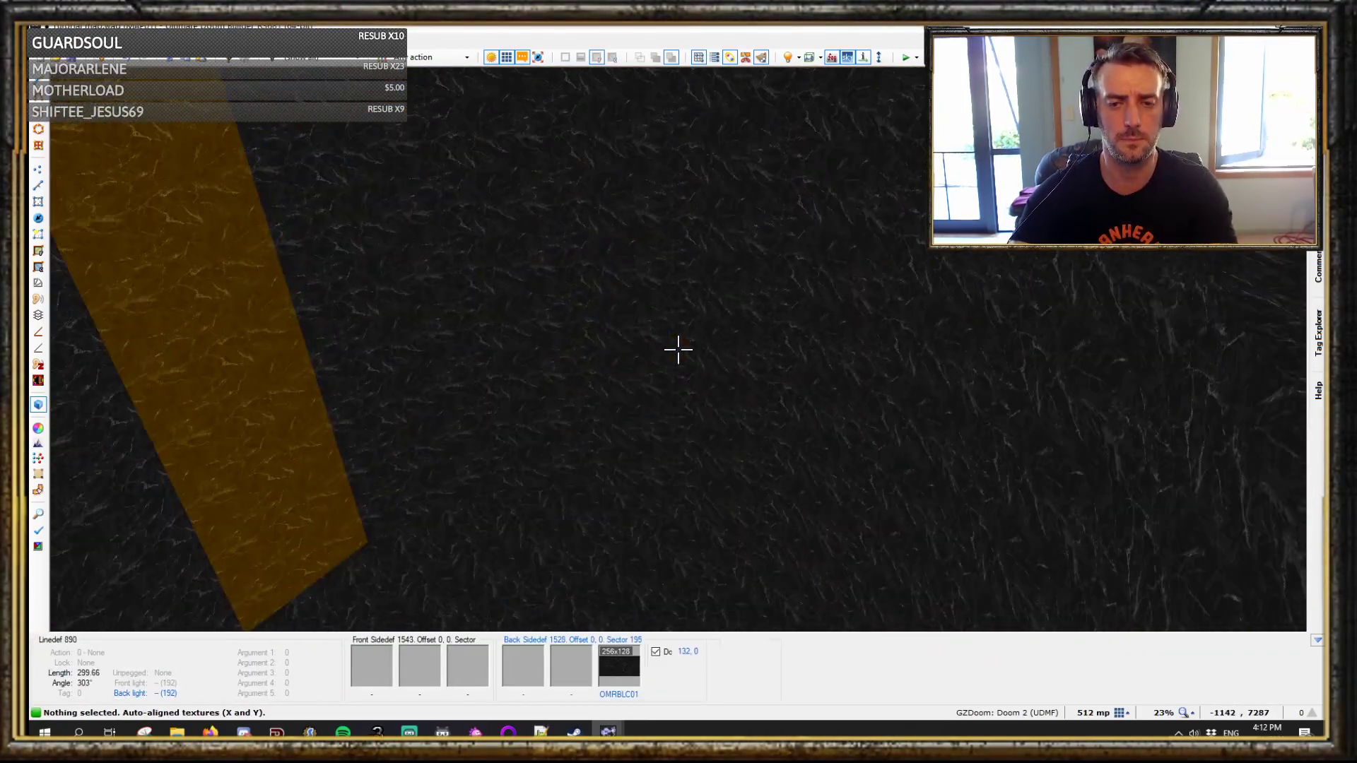
key("w")
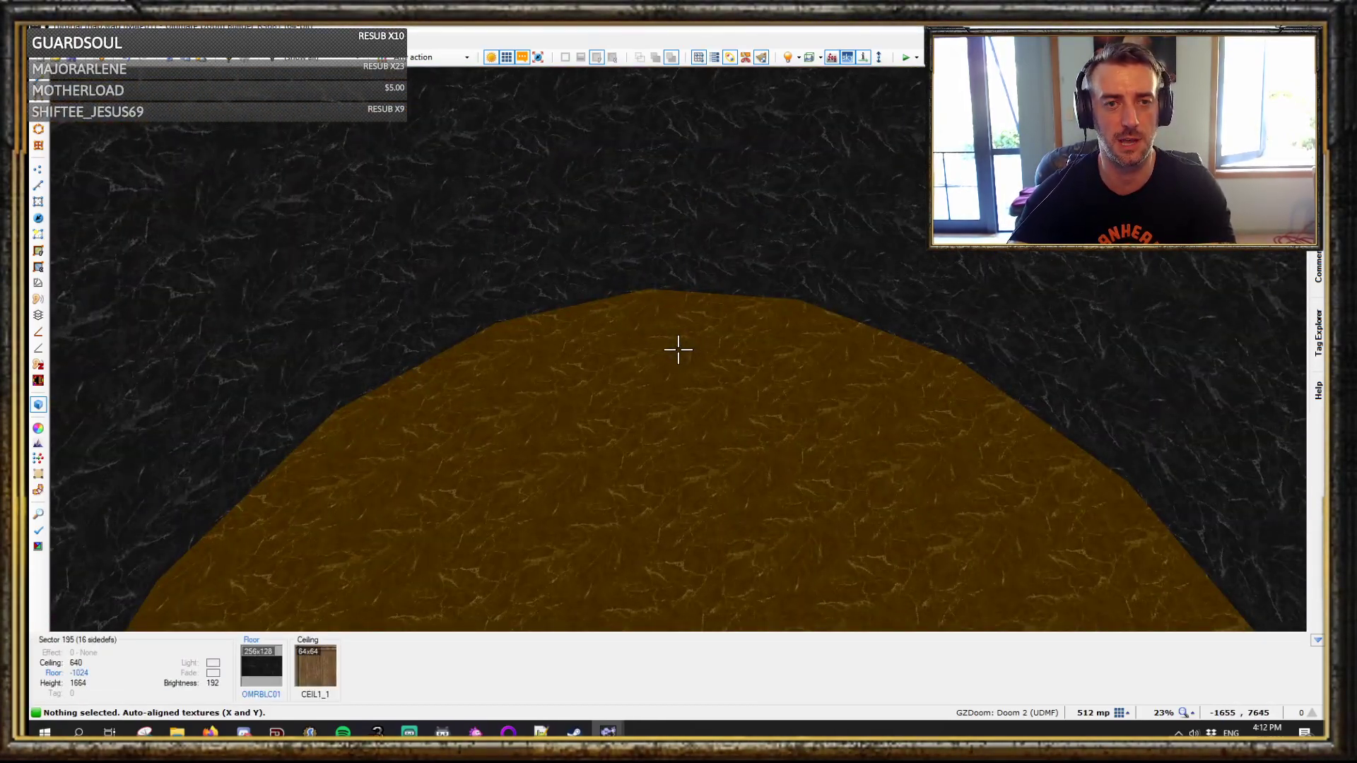
key("w")
key("w")
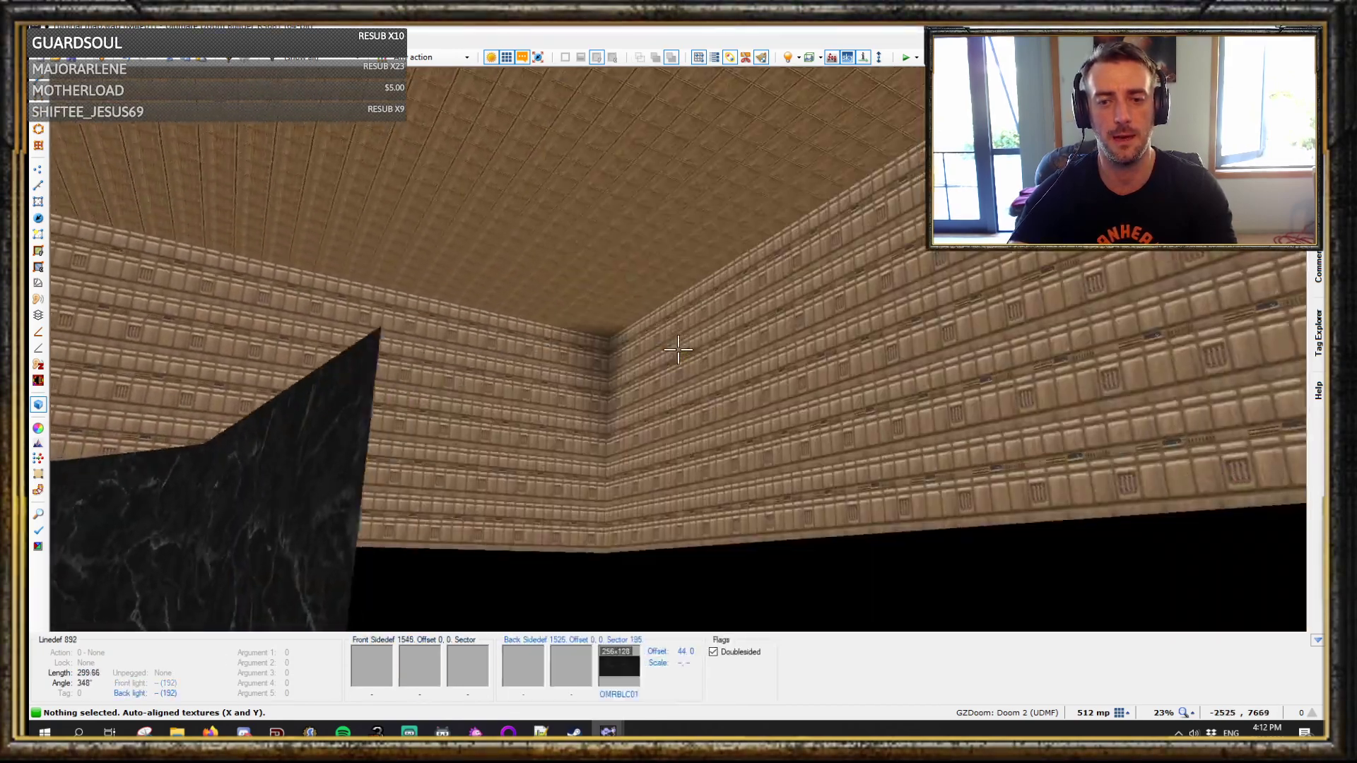
key("w")
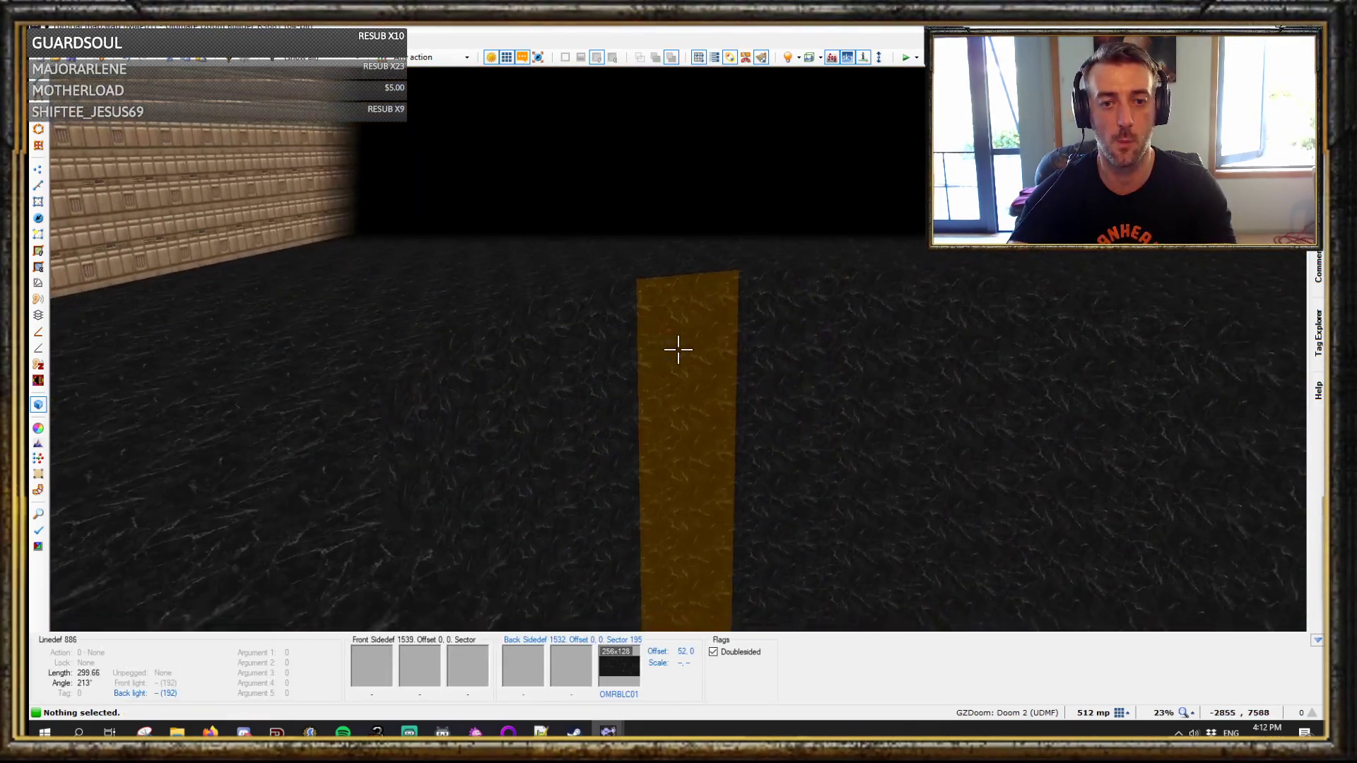
- Select both the room and pit sectors in Sectors Mode and set their fog density to 5
key("q")
scroll(679, 355, "down", 3)
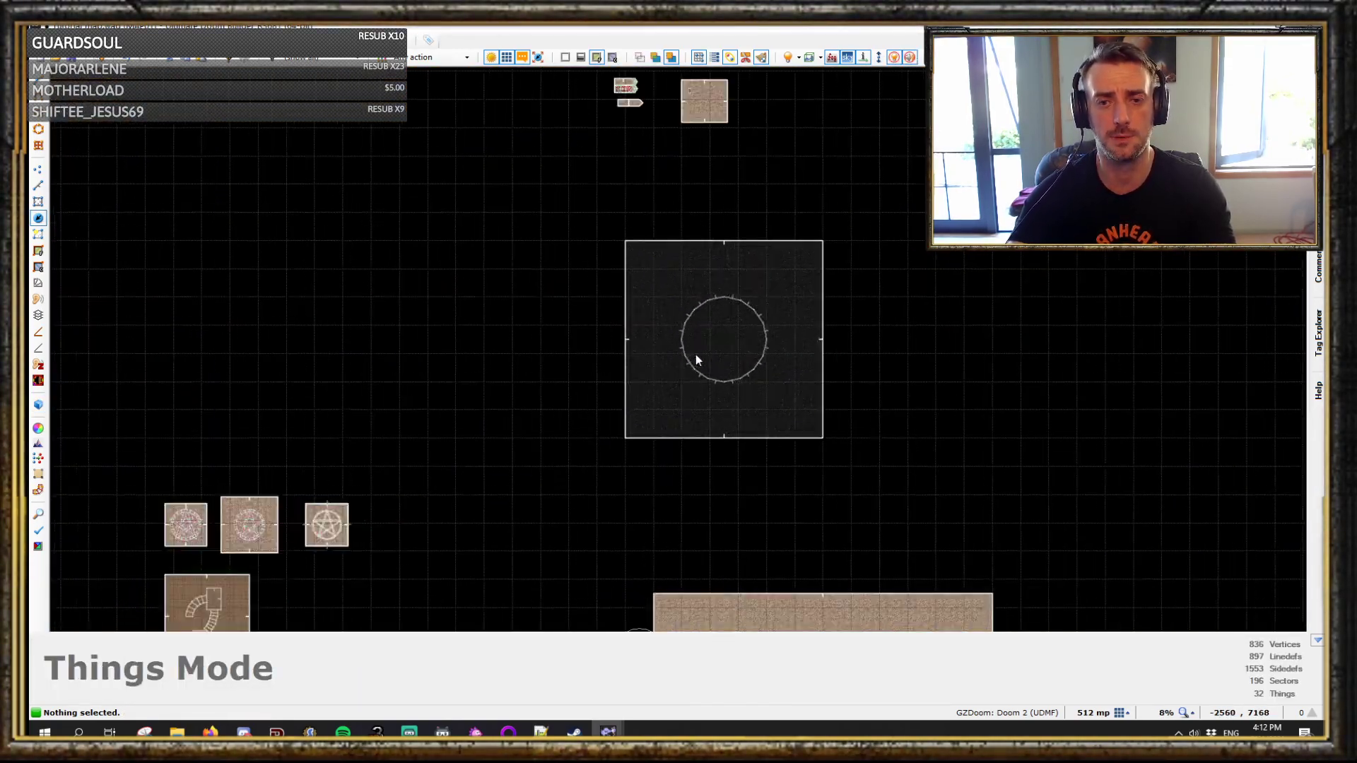
key("s")
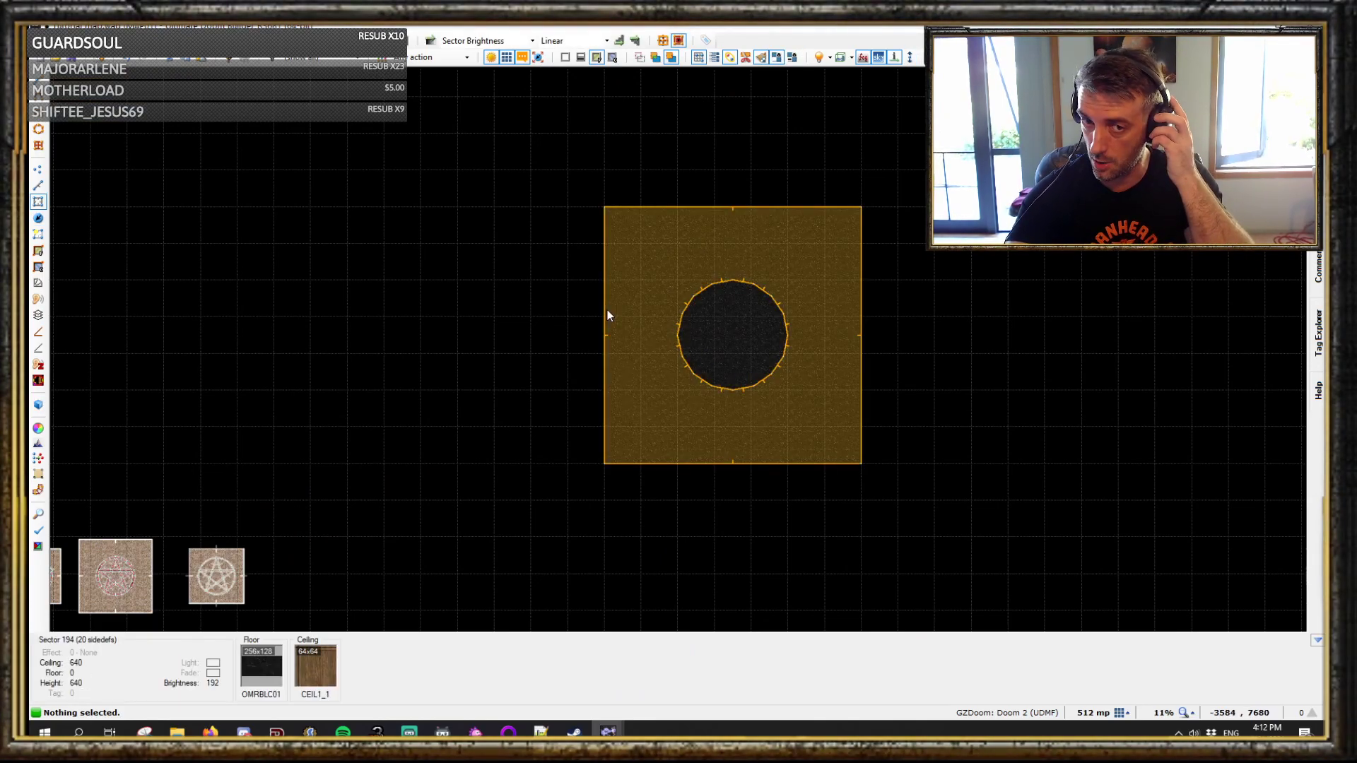
left_click_drag(504, 126, 970, 523)
right_click(742, 414)
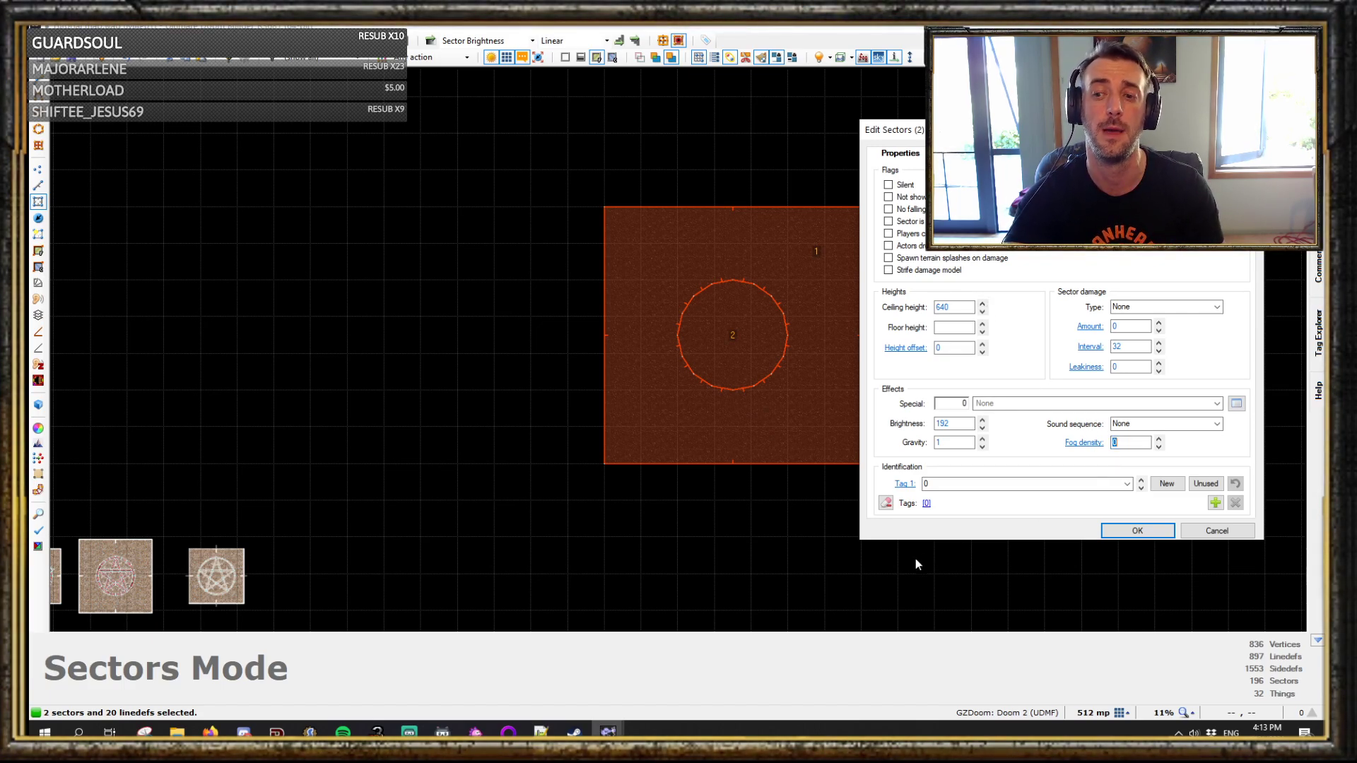
type("5")
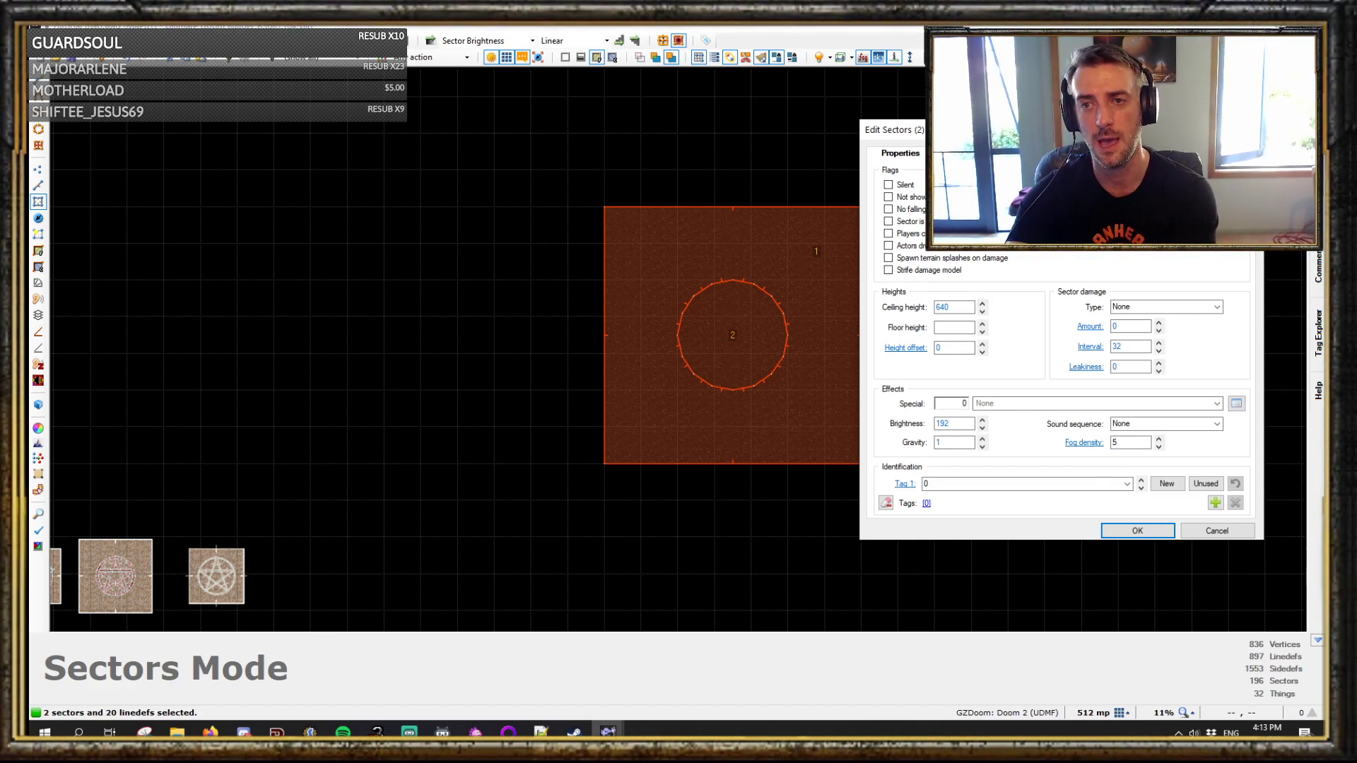
- Set the fade colour of both sectors to red 255, green 50, blue 10
left_click(966, 153)
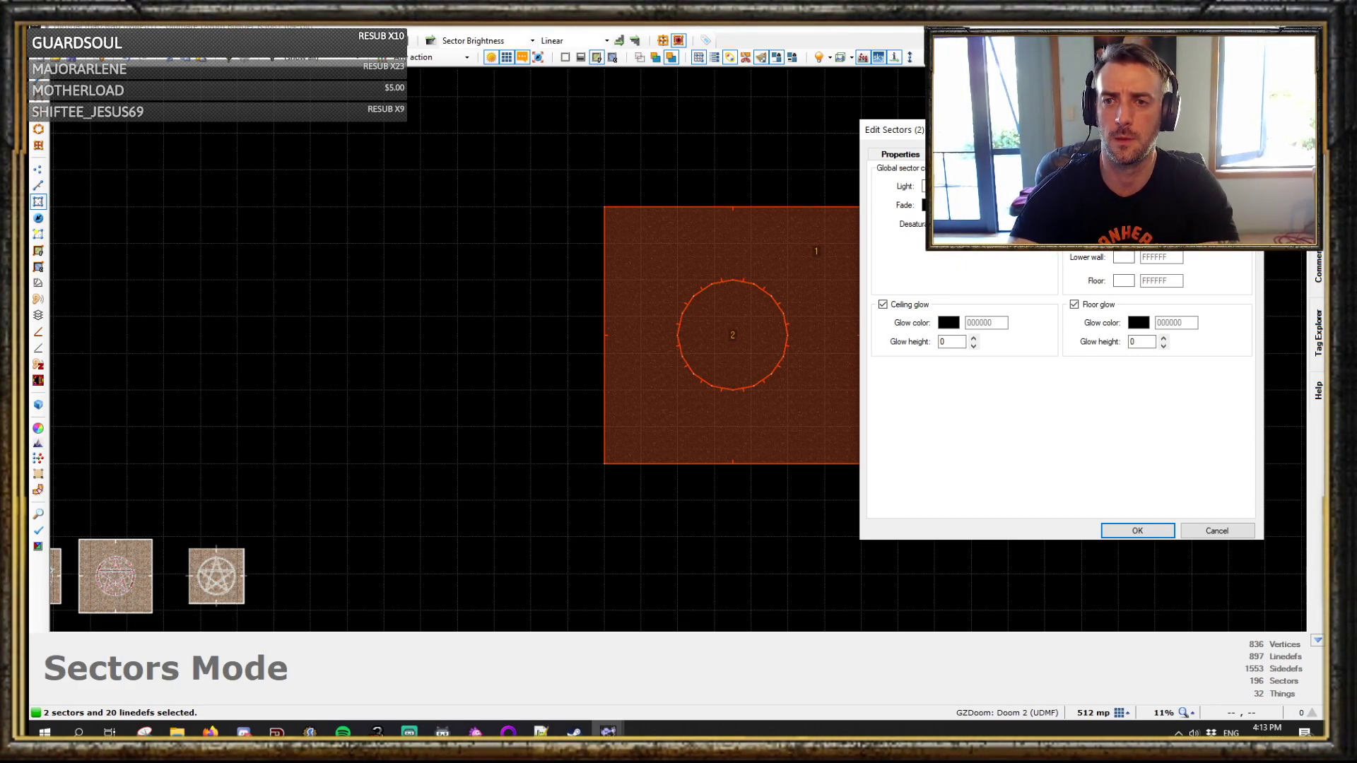
left_click(949, 323)
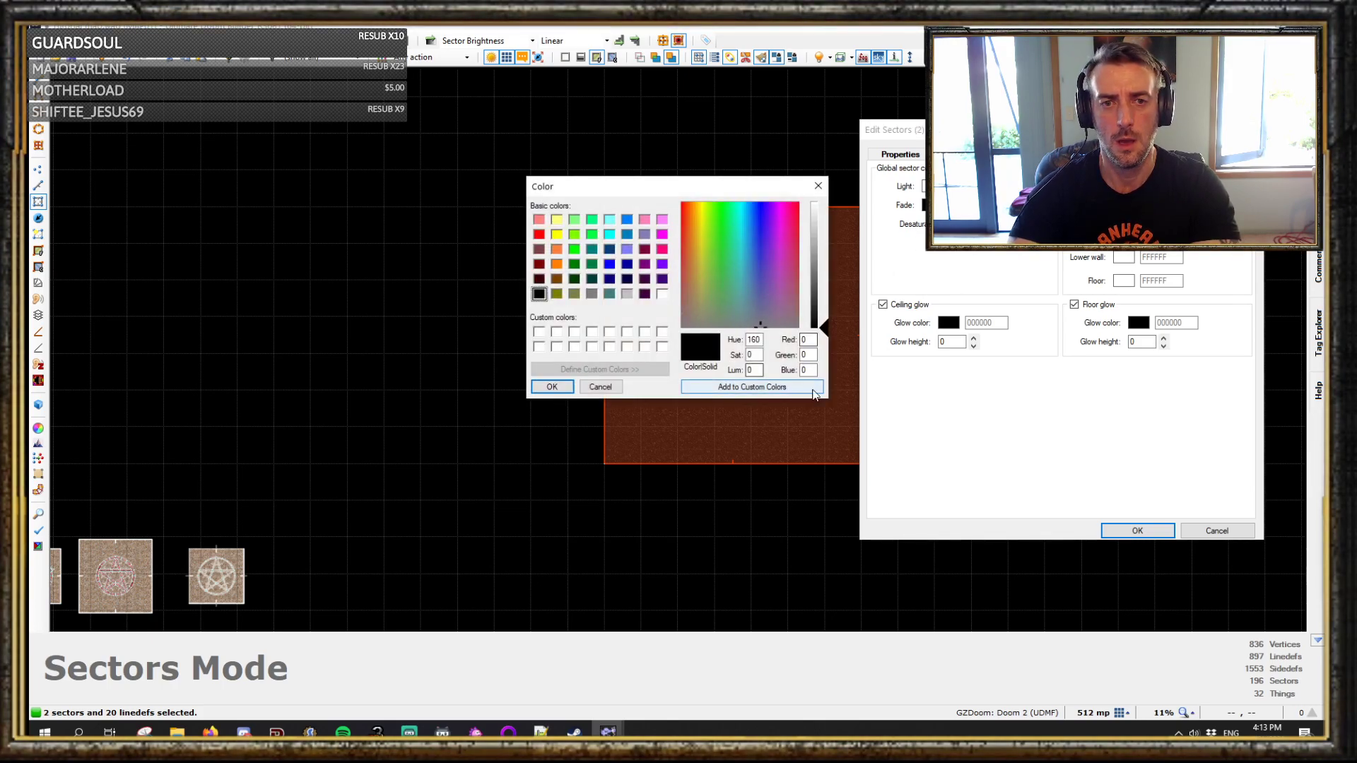
left_click(539, 235)
type("5")
left_click_drag(816, 371, 762, 372)
type("10")
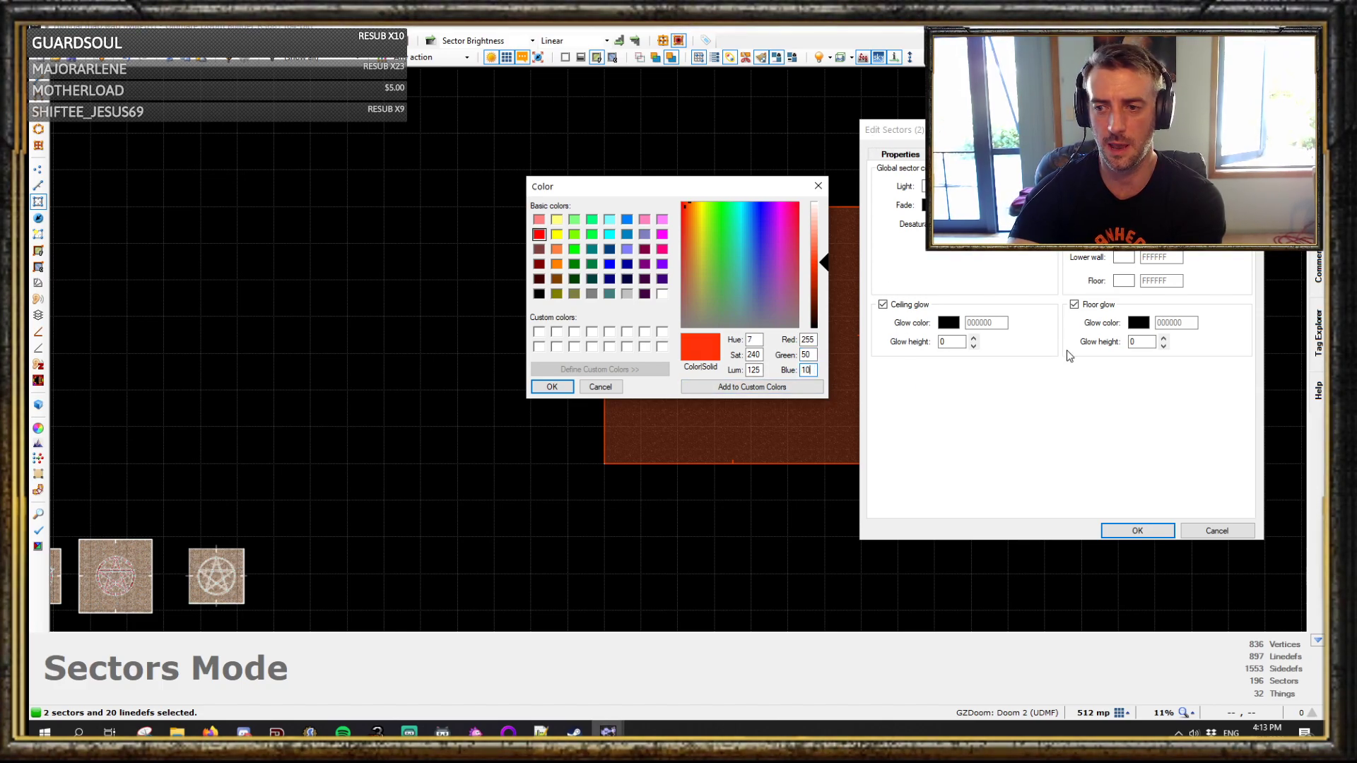
left_click(552, 386)
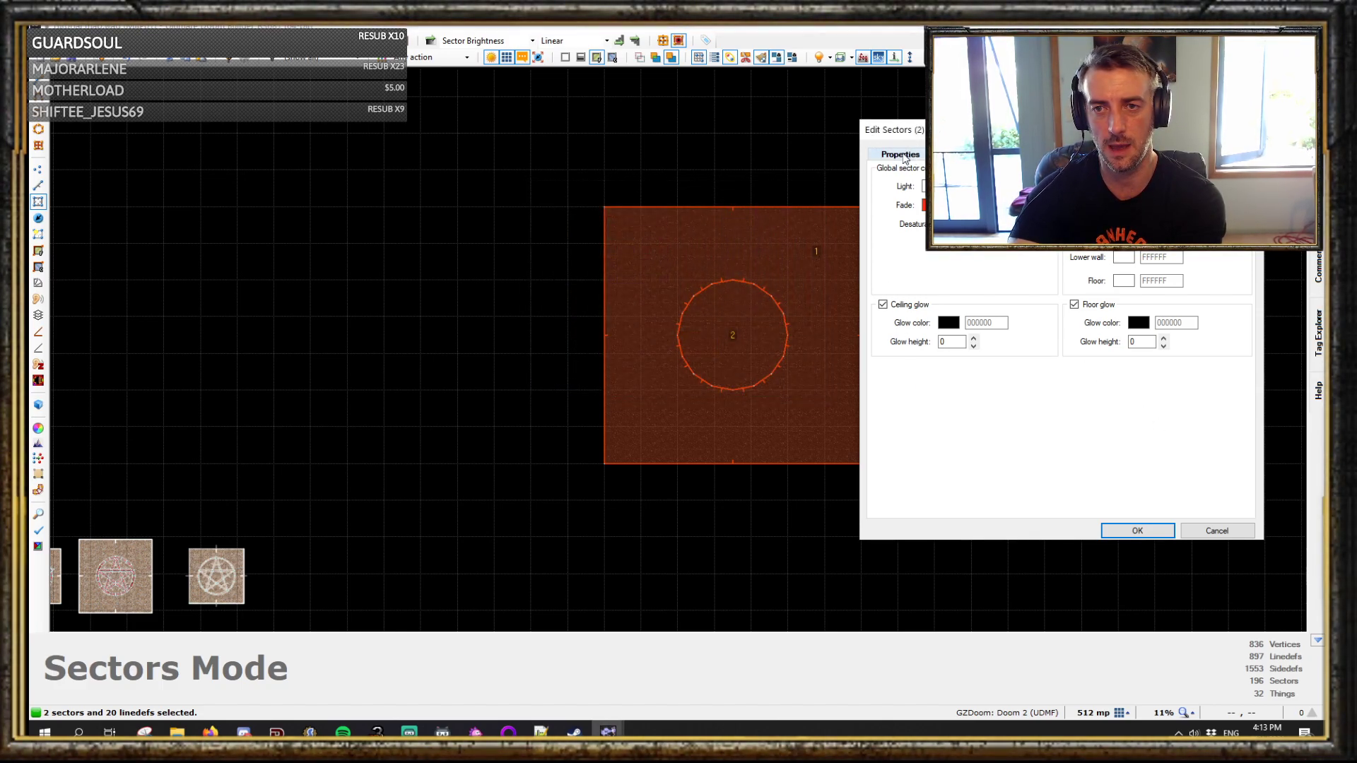
- Darken the fade colour to a deep red and apply the properties to both sectors
left_click(900, 153)
left_click(944, 154)
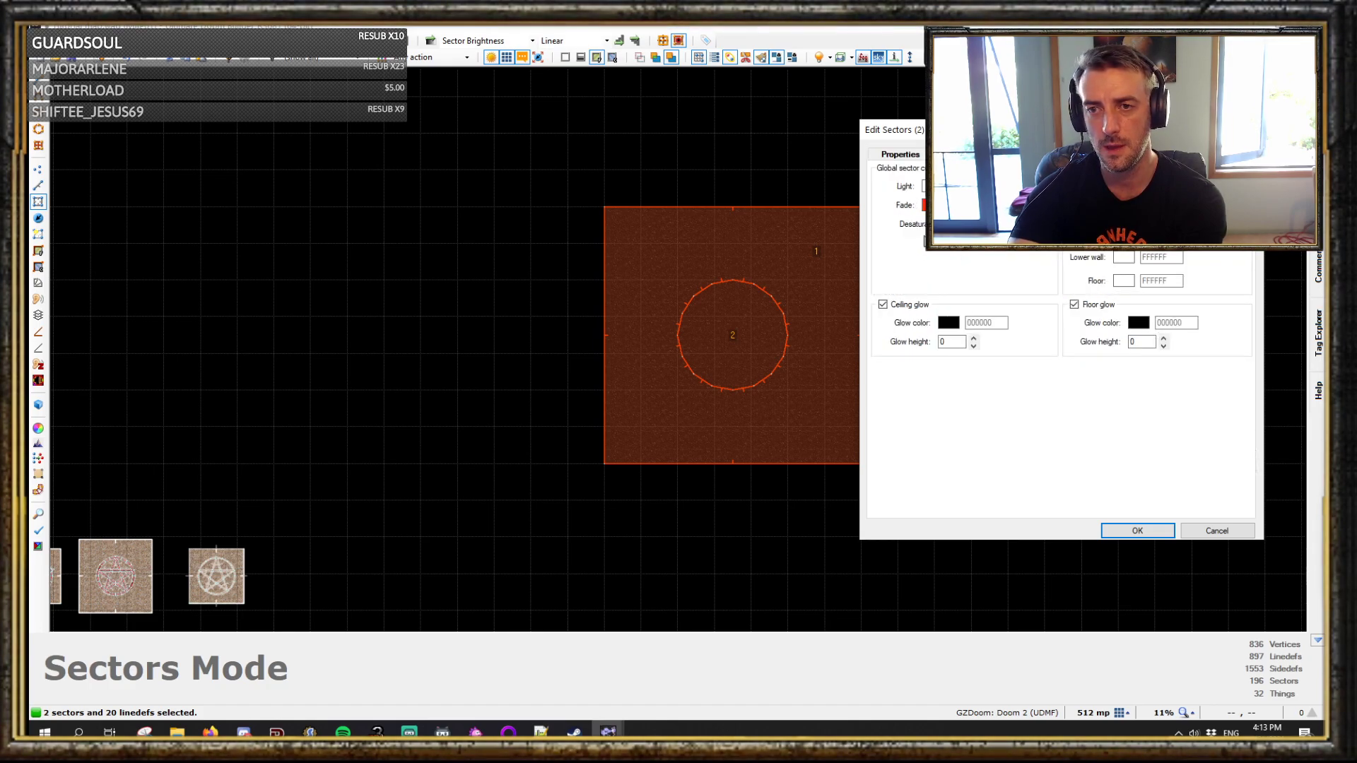
left_click(931, 206)
left_click_drag(823, 293, 823, 311)
left_click(550, 387)
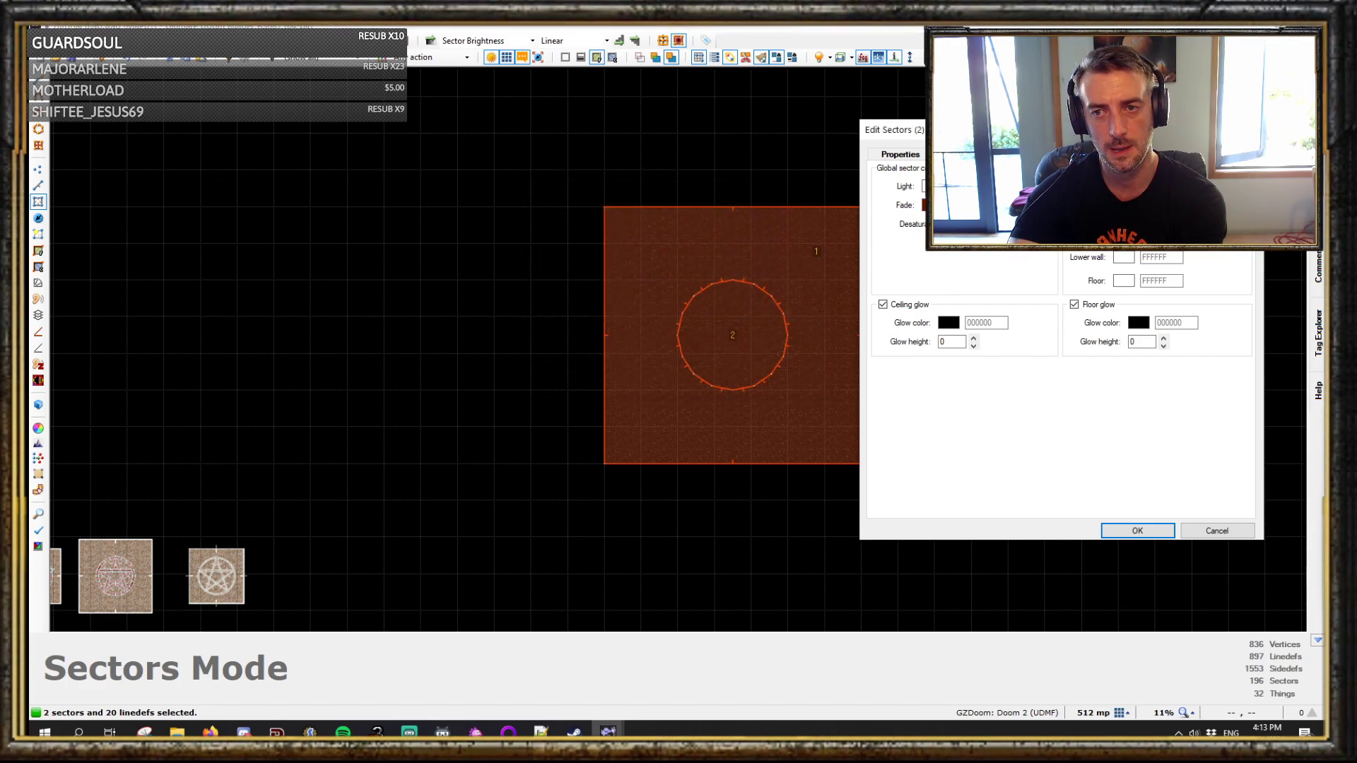
left_click(900, 154)
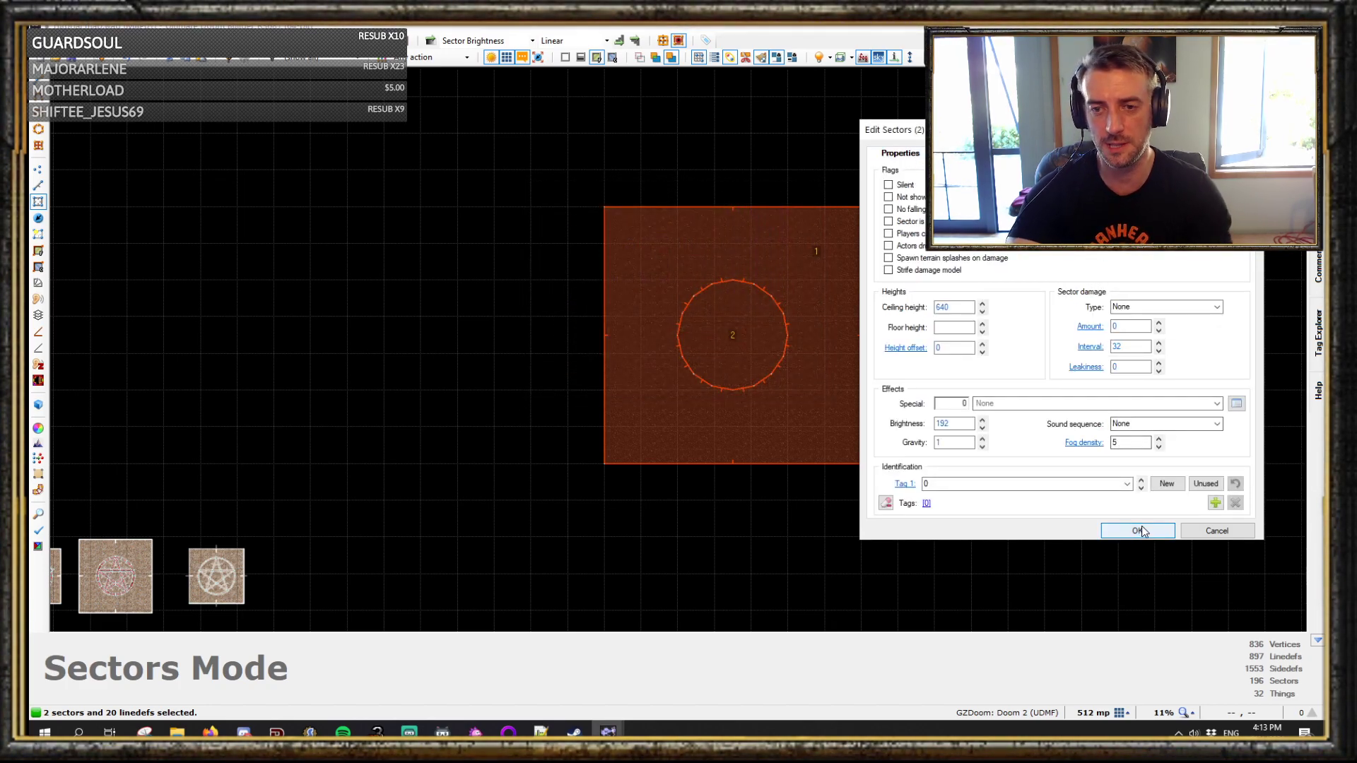
left_click(1137, 531)
- Turn full brightness and highlighting off, and set the brightness of the room and pit sectors to 112
key("w")
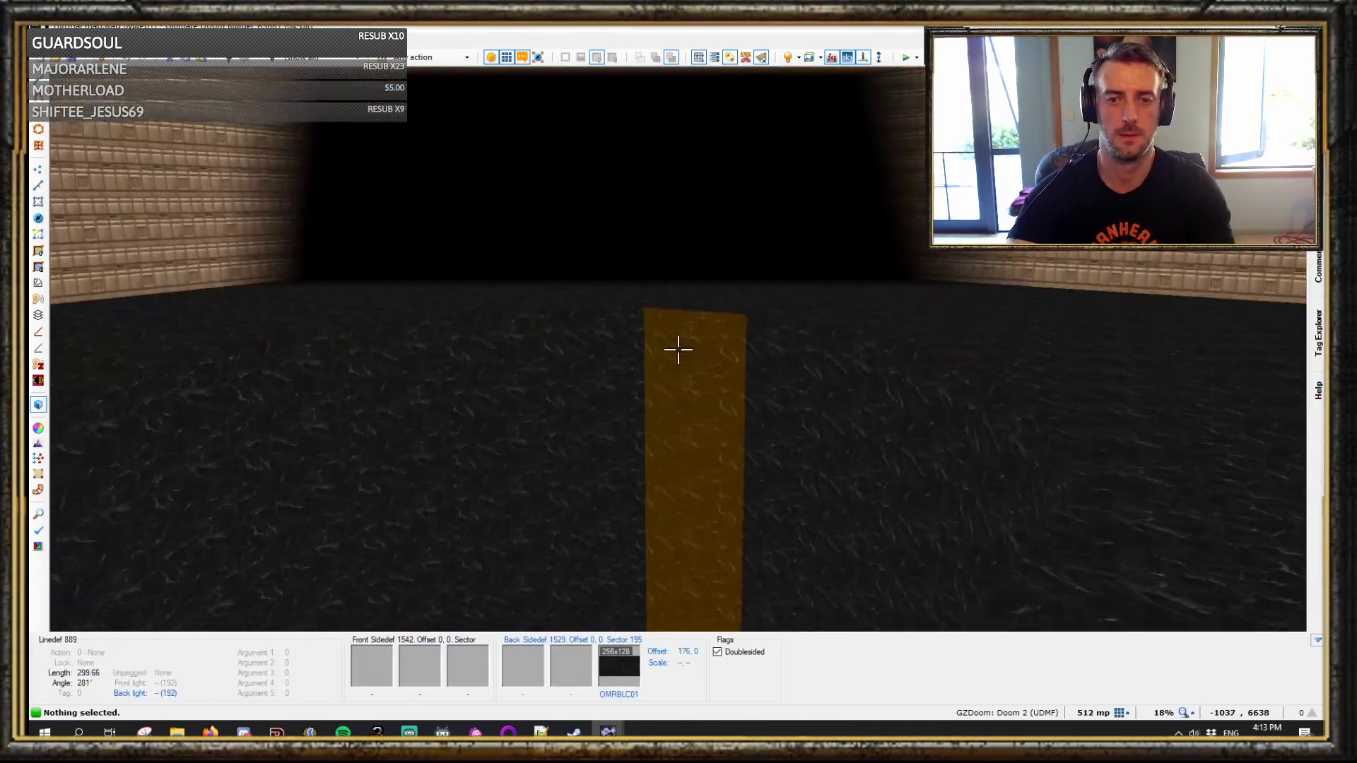
key("b")
key("h")
key("w")
left_click_drag(494, 208, 820, 497)
right_click(590, 370)
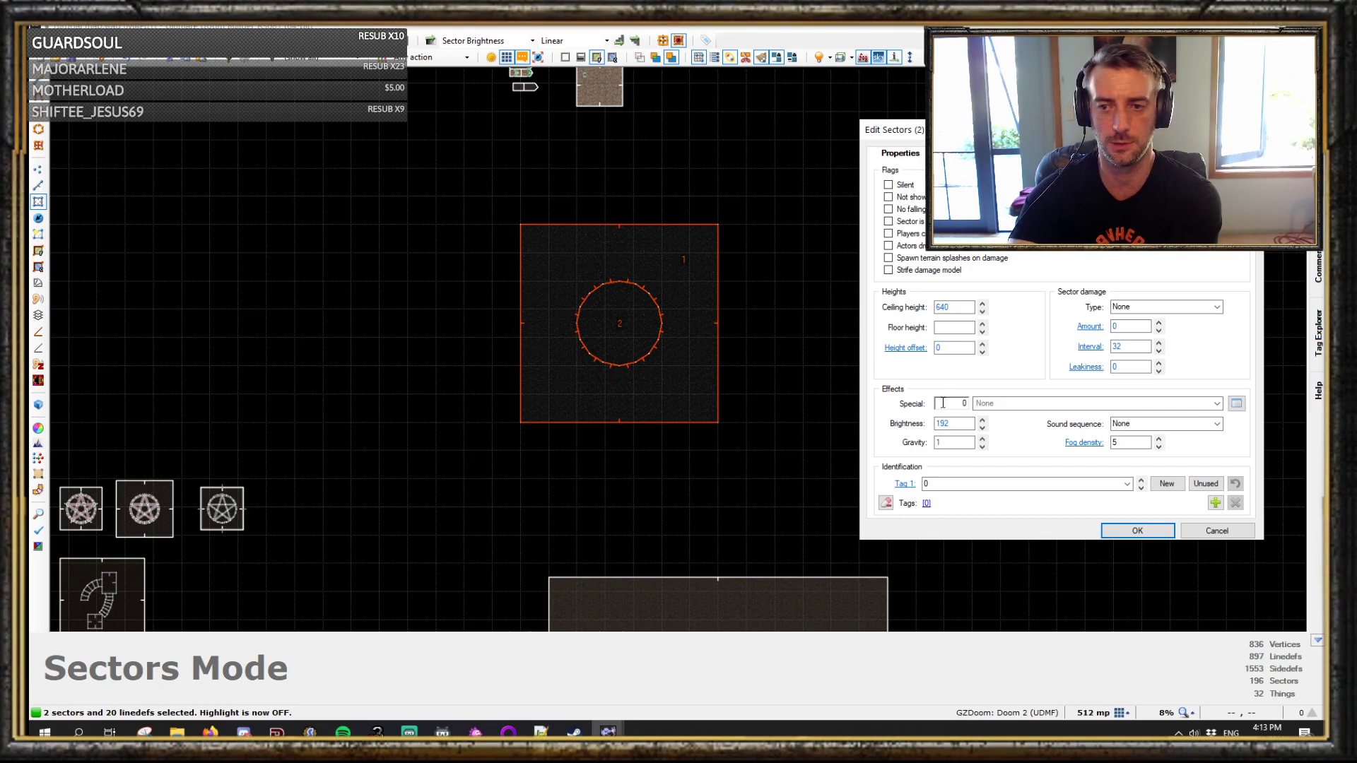
left_click(1136, 530)
- Examine the fogged room and pit in Visual Mode with highlighting and full brightness switched on
key("w")
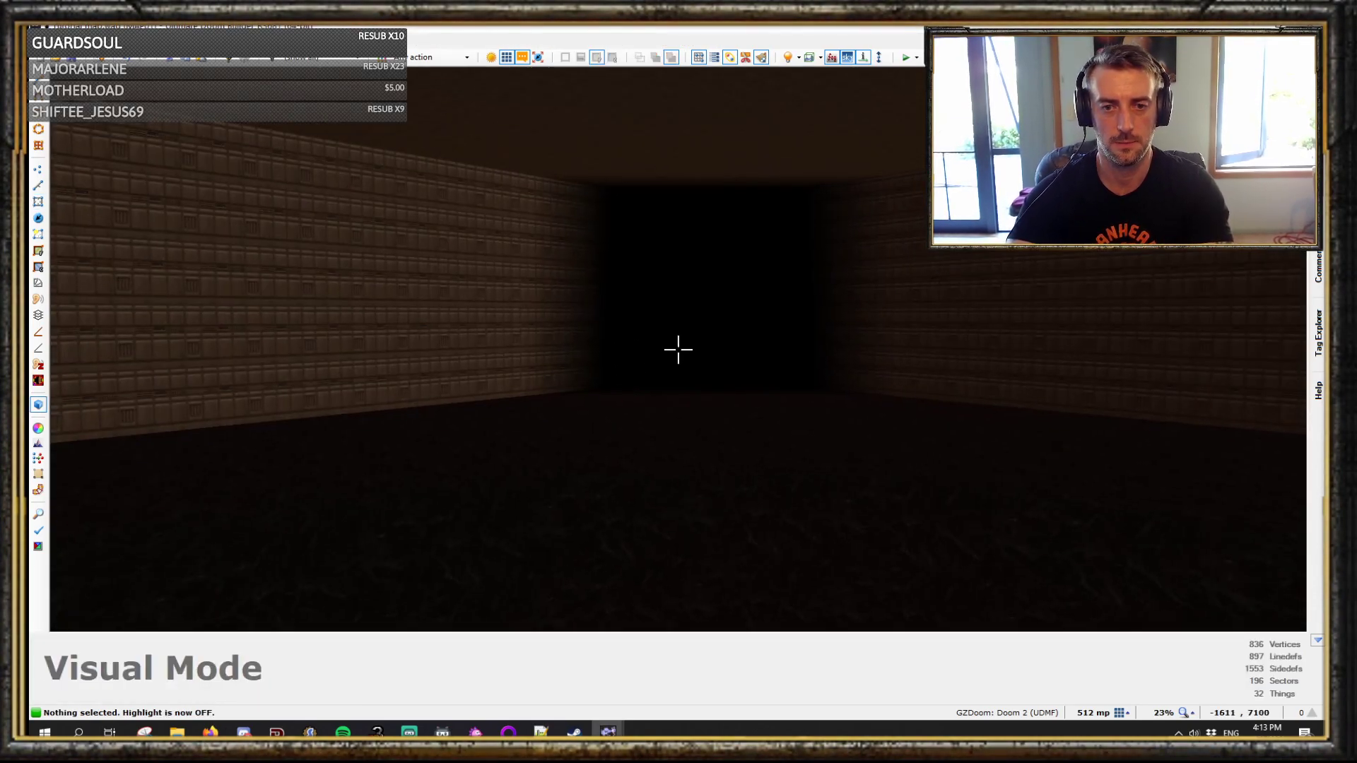
key("e")
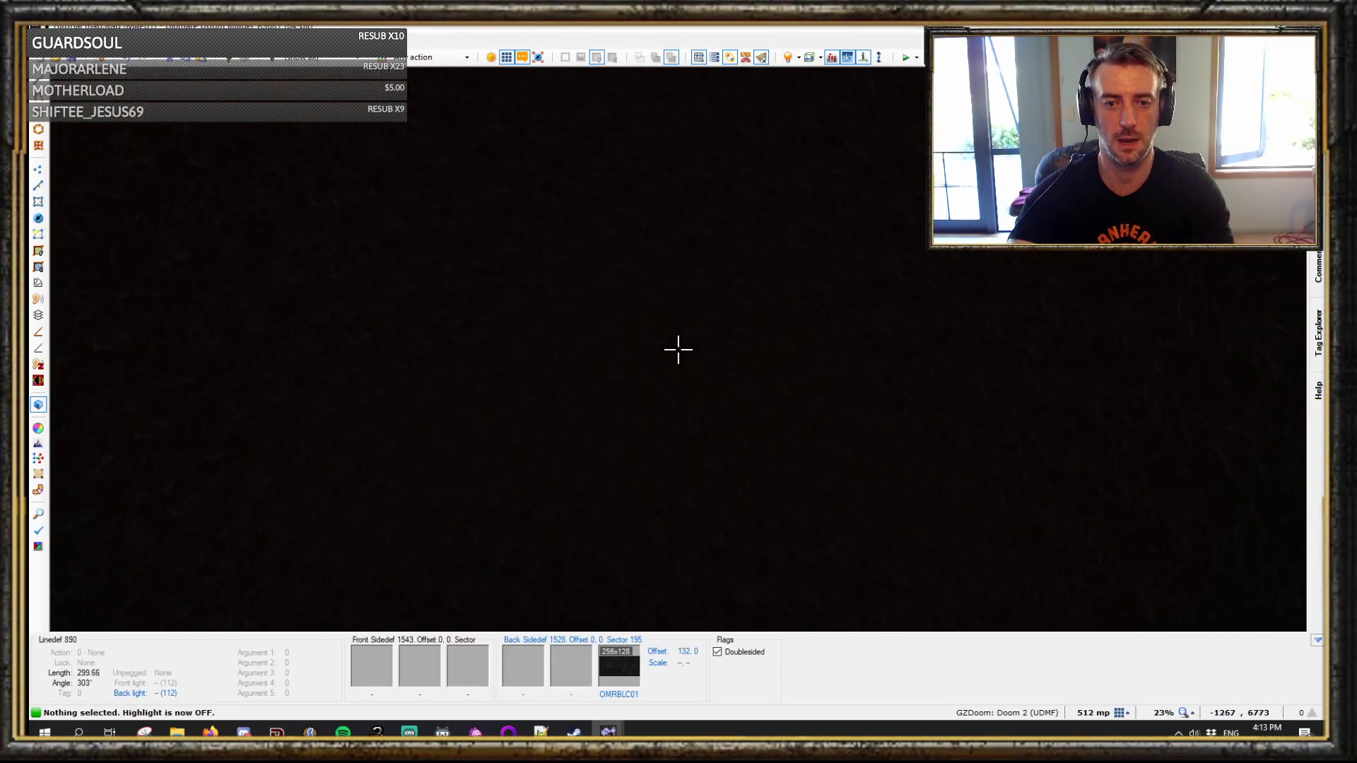
key("h")
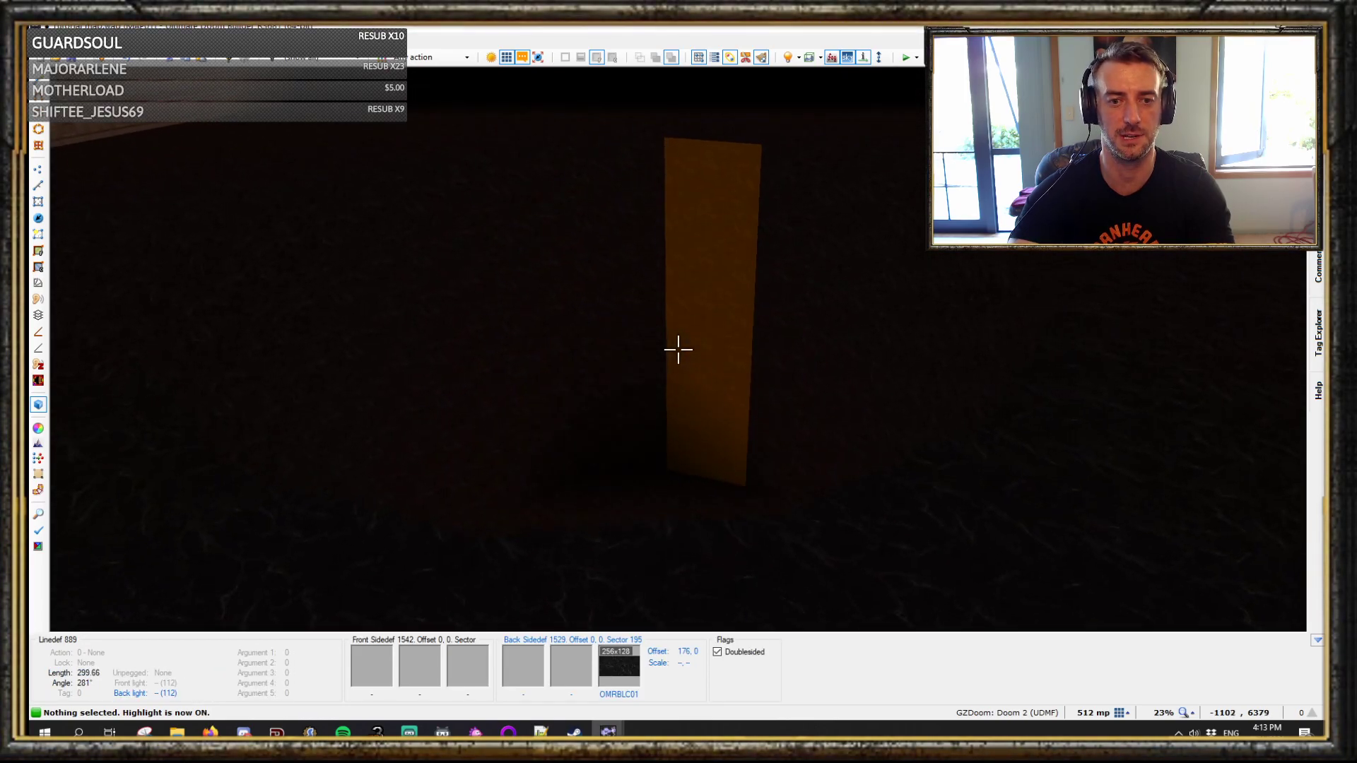
key("h")
key("h")
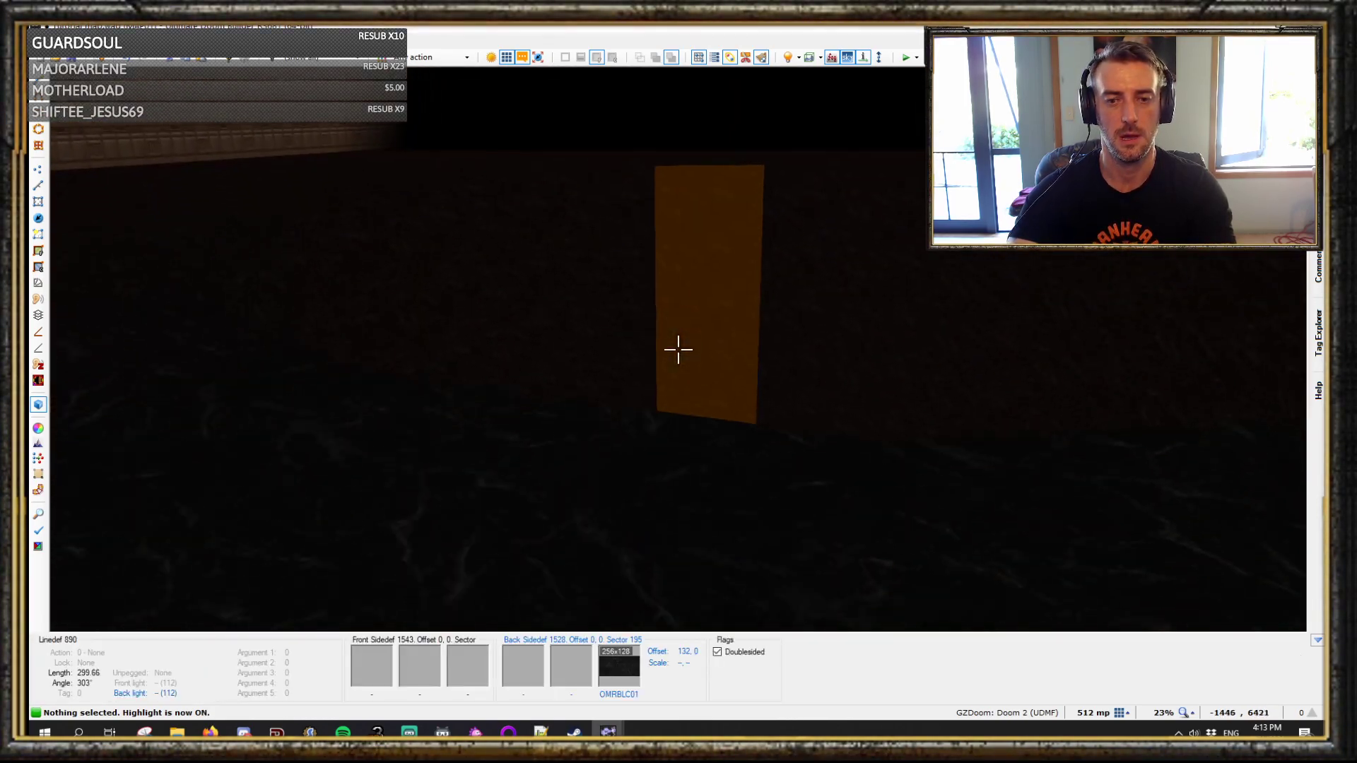
key("b")
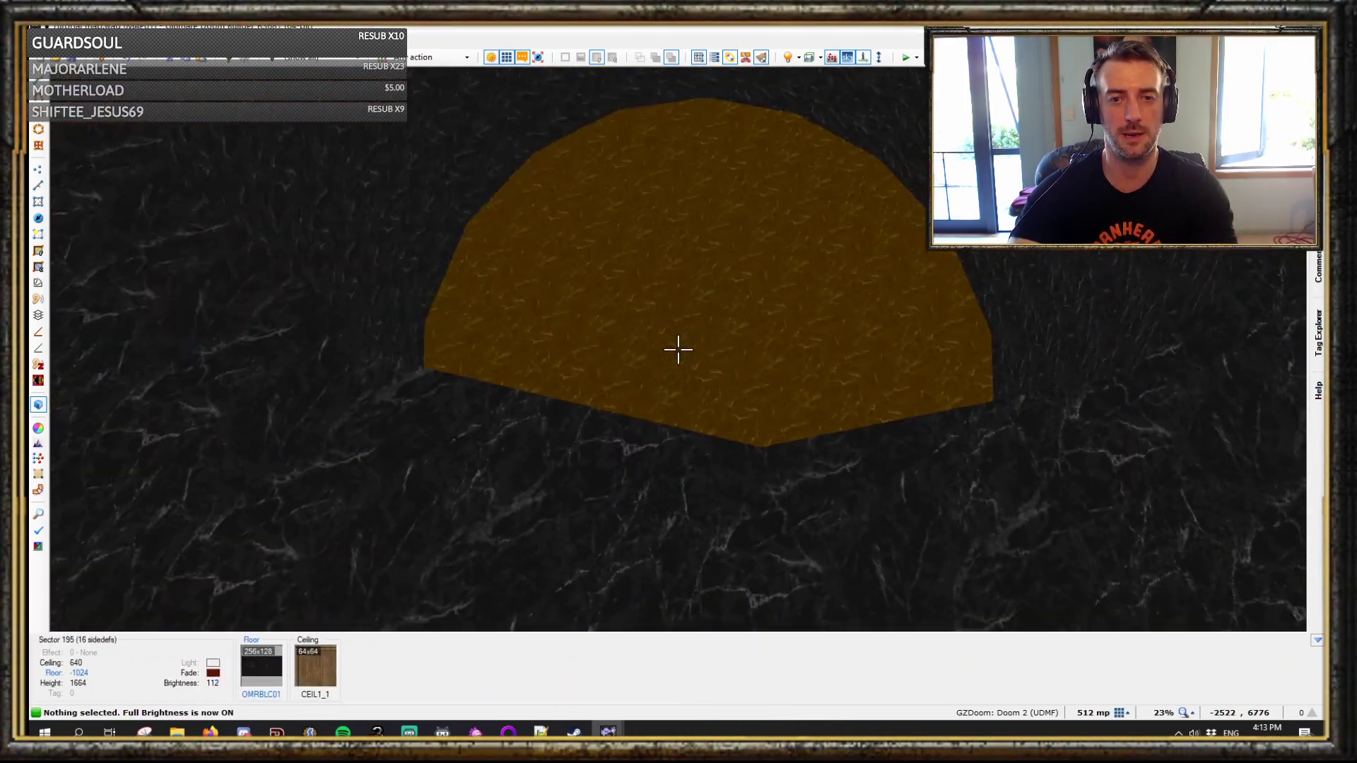
- Set the grid to 256 mp and draw a 256-thick U-shaped sector around the pit's north side, 2816 wide with 1280-long outer sides
key("q")
scroll(678, 349, "down", 2)
key("b")
scroll(685, 290, "up", 2)
scroll(657, 269, "down", 2)
scroll(648, 273, "up", 3)
key("d")
key("bracketright")
left_click(589, 309)
middle_click_drag(590, 107, 584, 201)
left_click(585, 201)
left_click(1027, 200)
left_click(1027, 402)
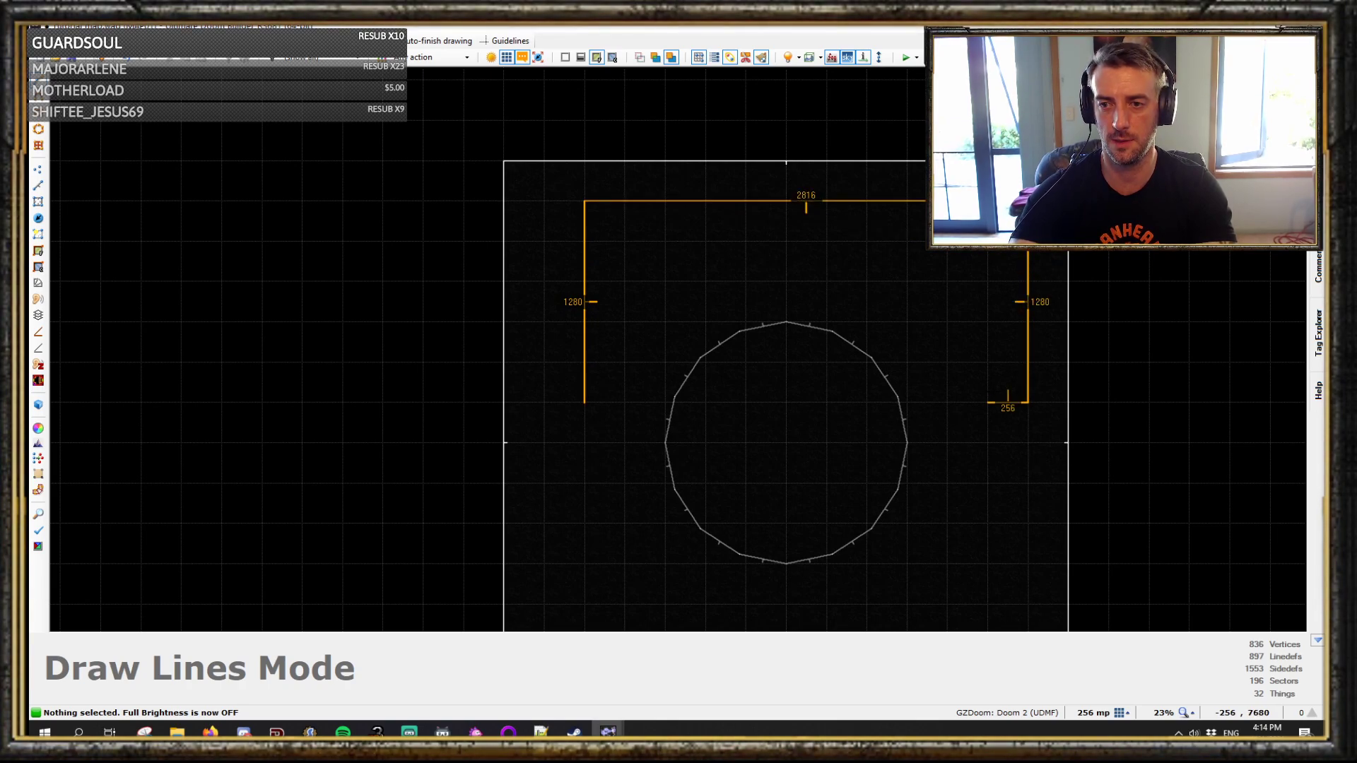
left_click(624, 241)
left_click(624, 402)
left_click(584, 403)
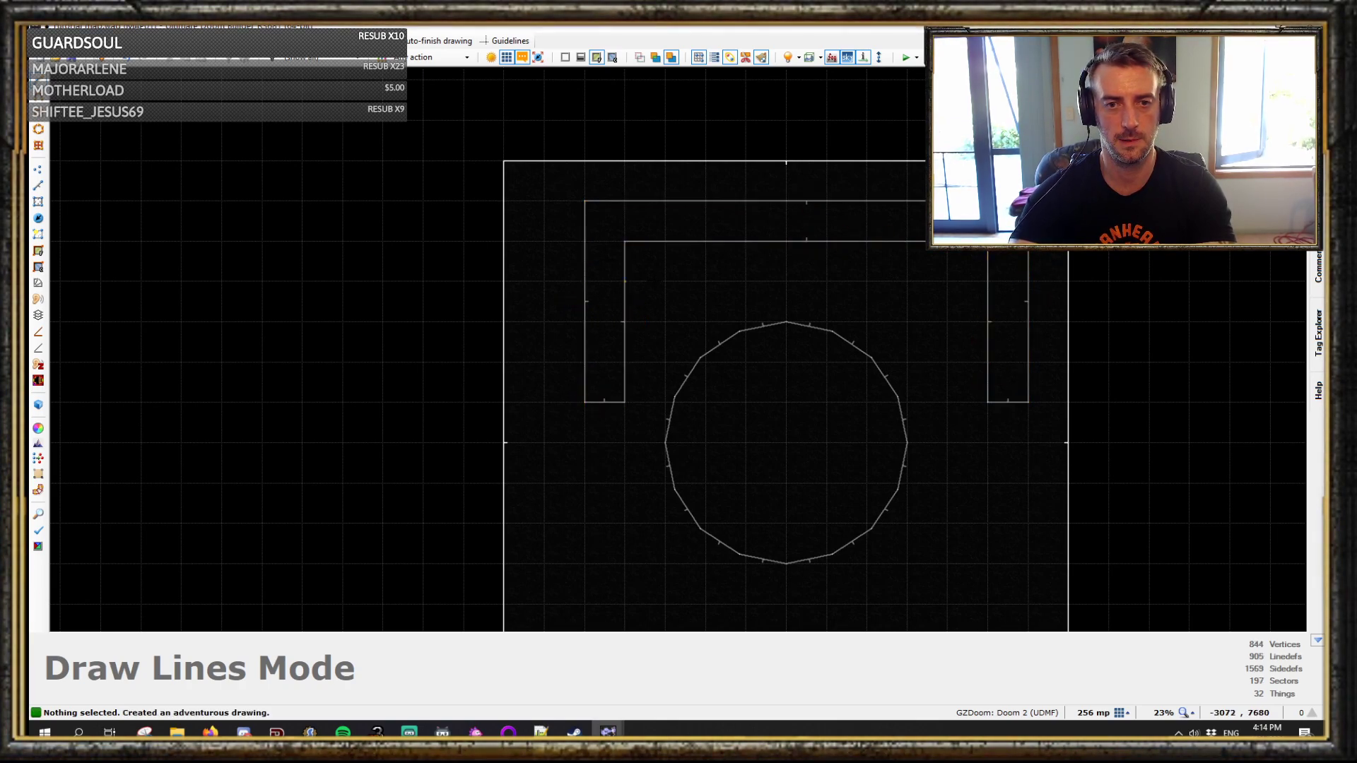
- Join the U-shaped sector to the circular pit sector and view the room in 3D at full brightness
left_click(791, 409)
left_click(800, 227)
key("j")
key("q")
key("b")
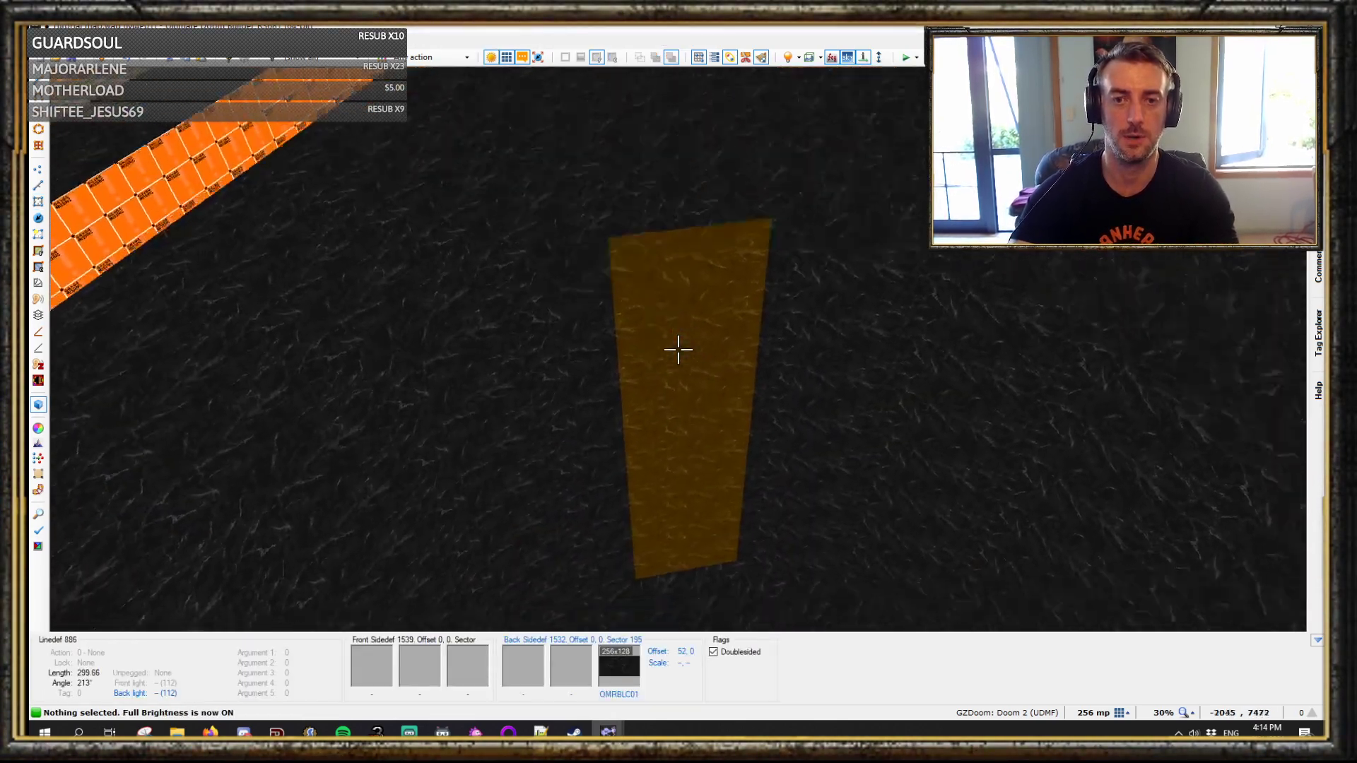
- Copy the OMRBLC01 texture from the pit wall and flood-fill the walls of the U-shaped sector with it
key("w")
key("ctrl+c")
middle_click(678, 350, "shift")
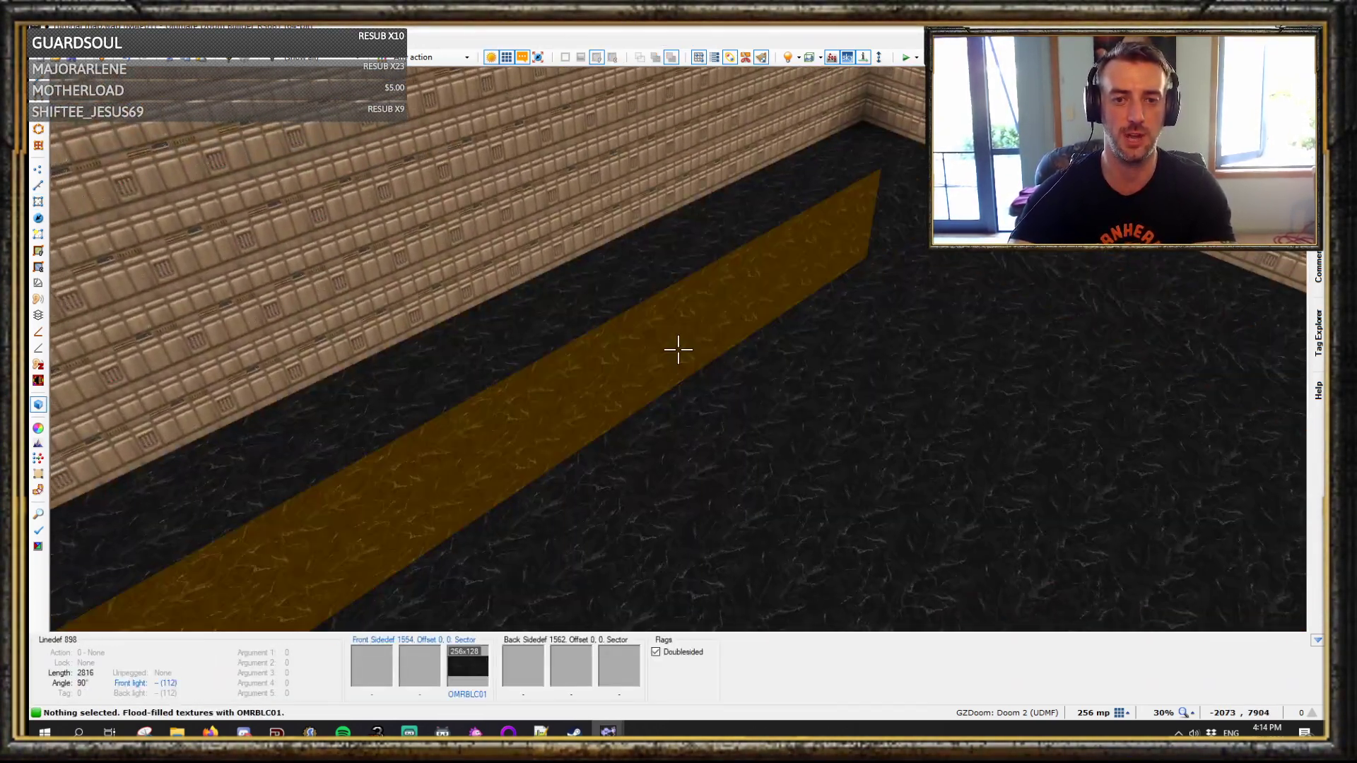
key("w")
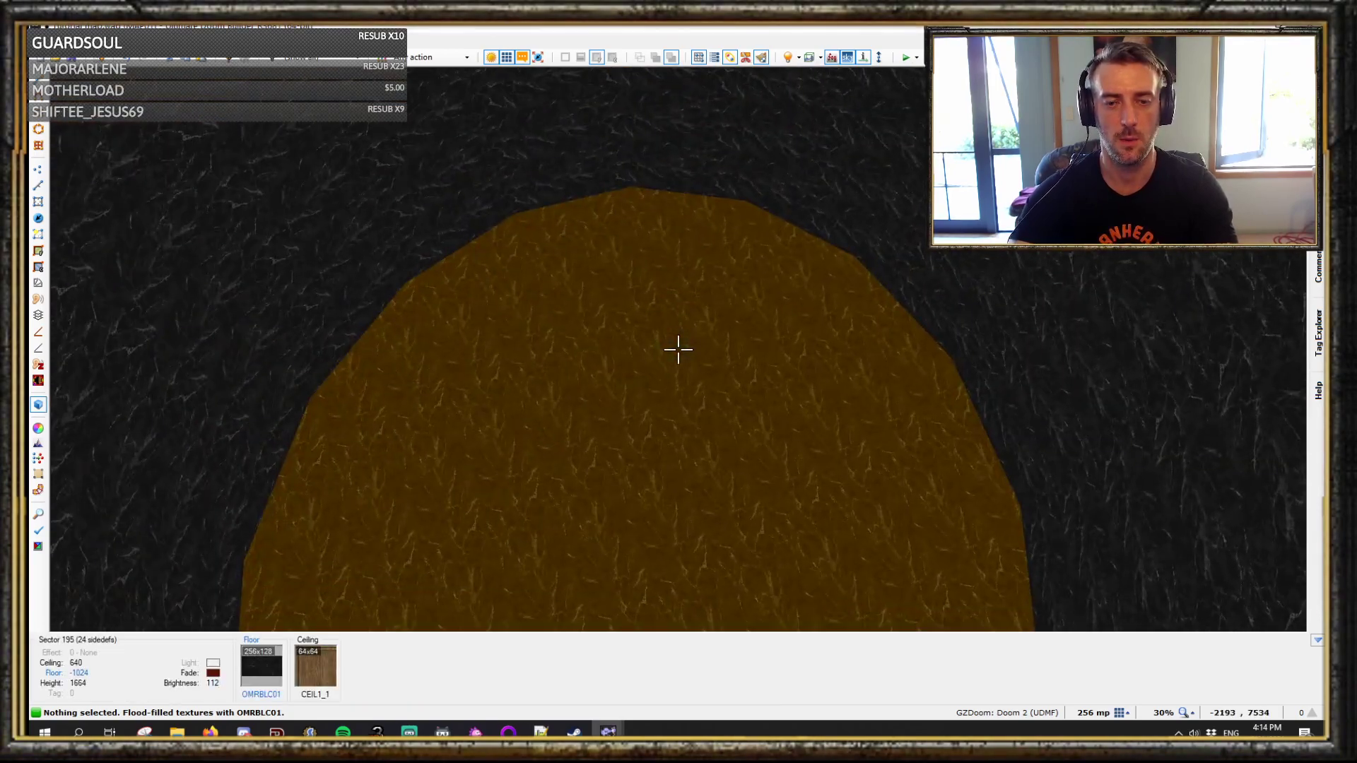
- Set the circular pit's floor texture to OSOLID01, filtering the textures by SOL, and copy that flat
left_click(678, 350)
right_click(679, 350)
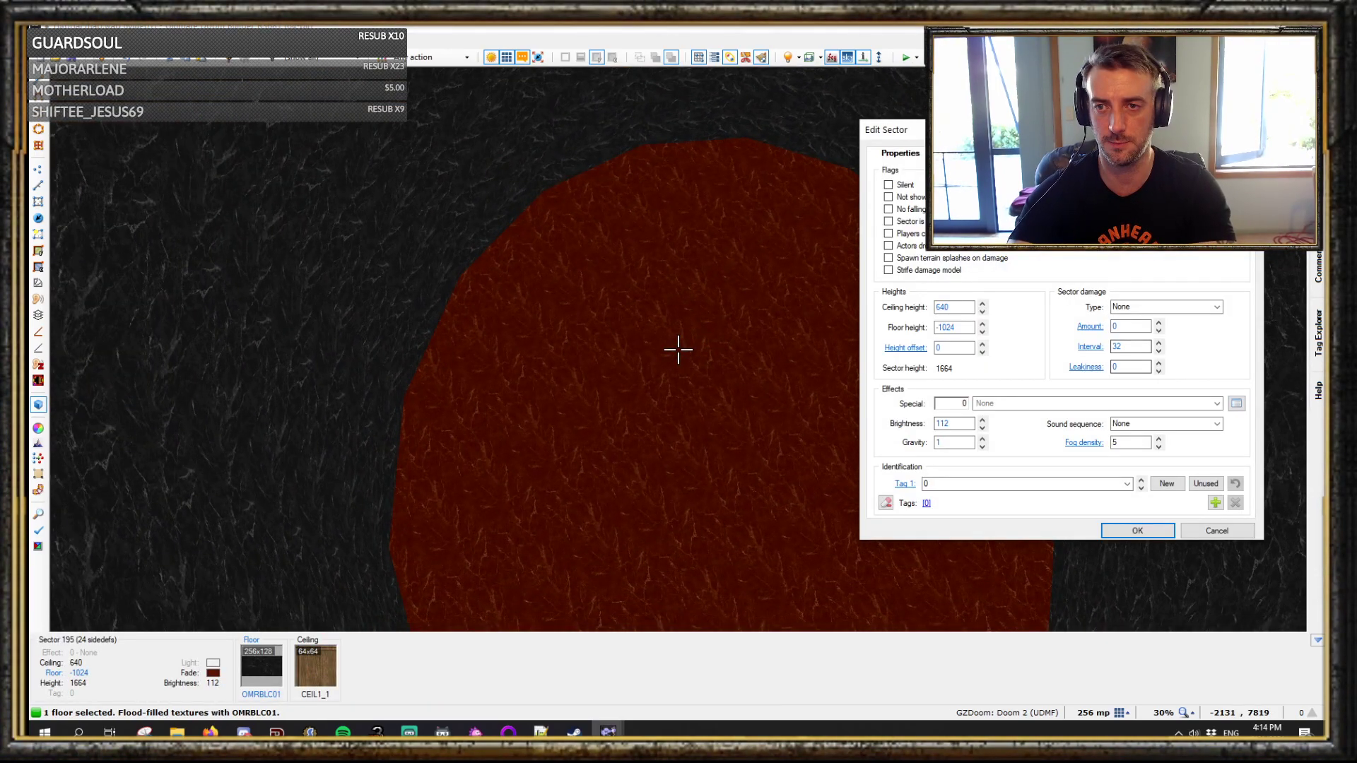
left_click(963, 155)
left_click(1152, 407)
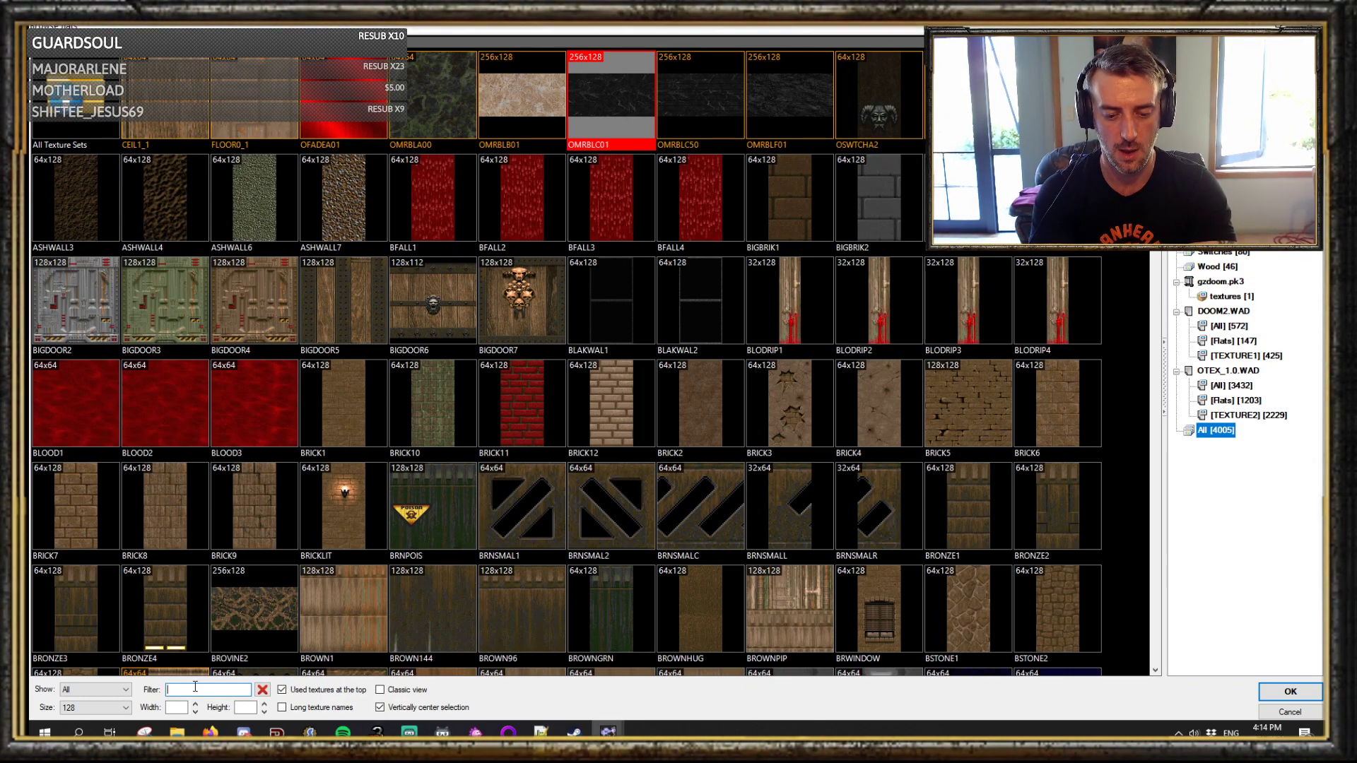
type("o")
key("BackSpace")
type("SOL")
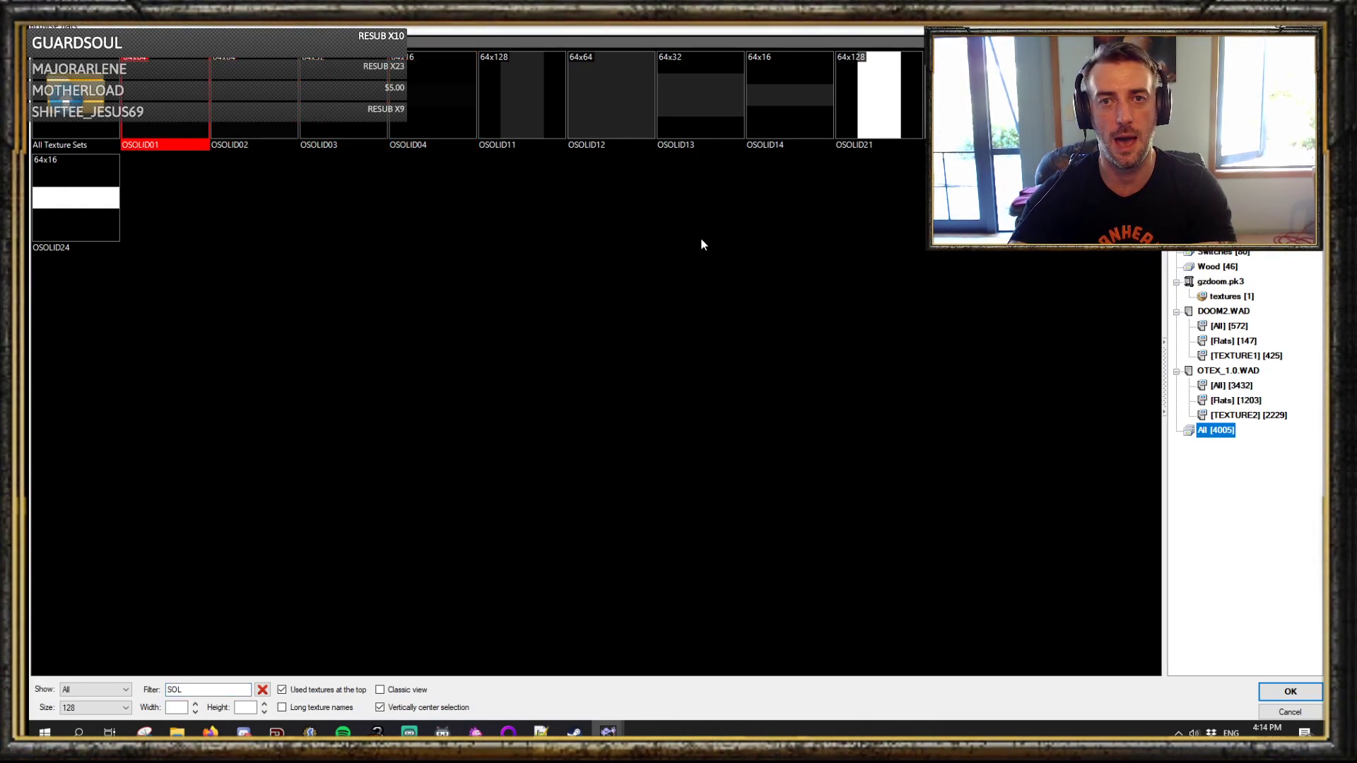
double_click(178, 109)
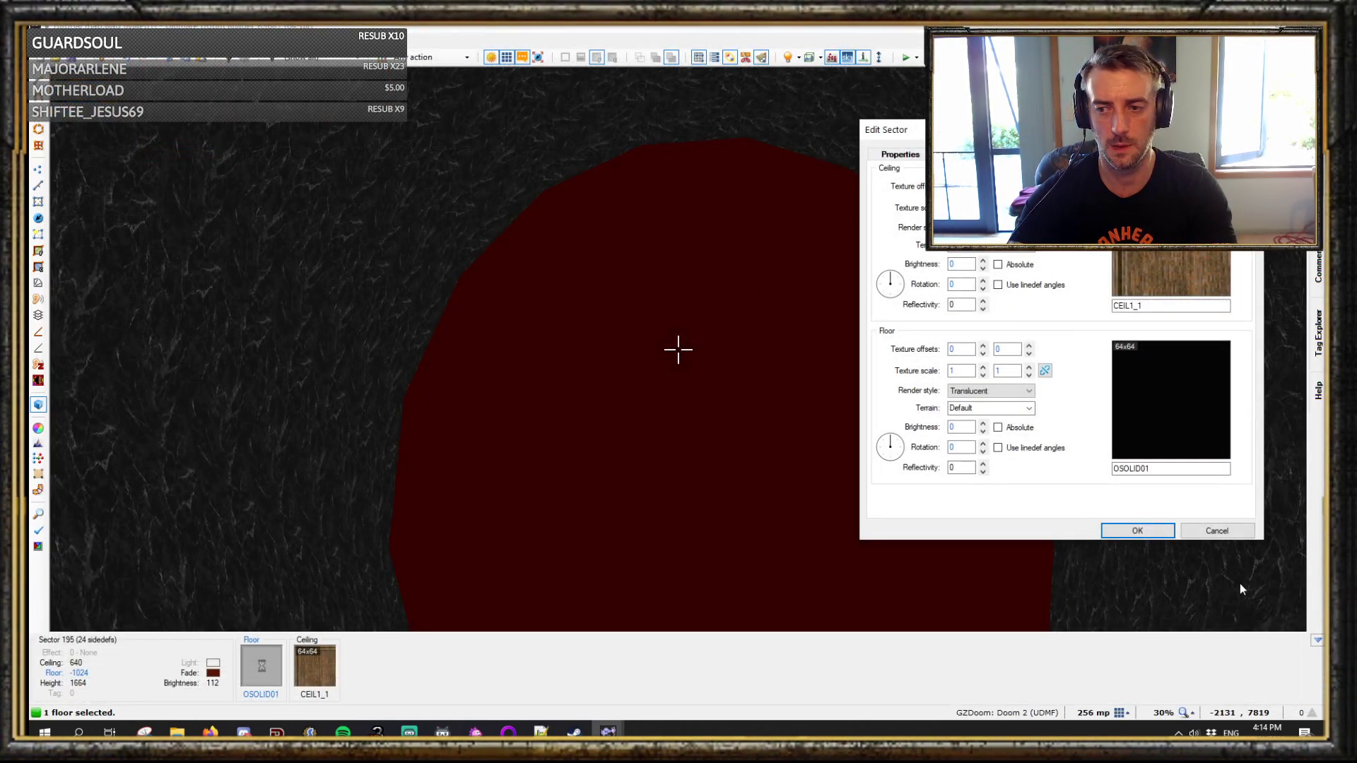
left_click(1143, 523)
key("ctrl+c")
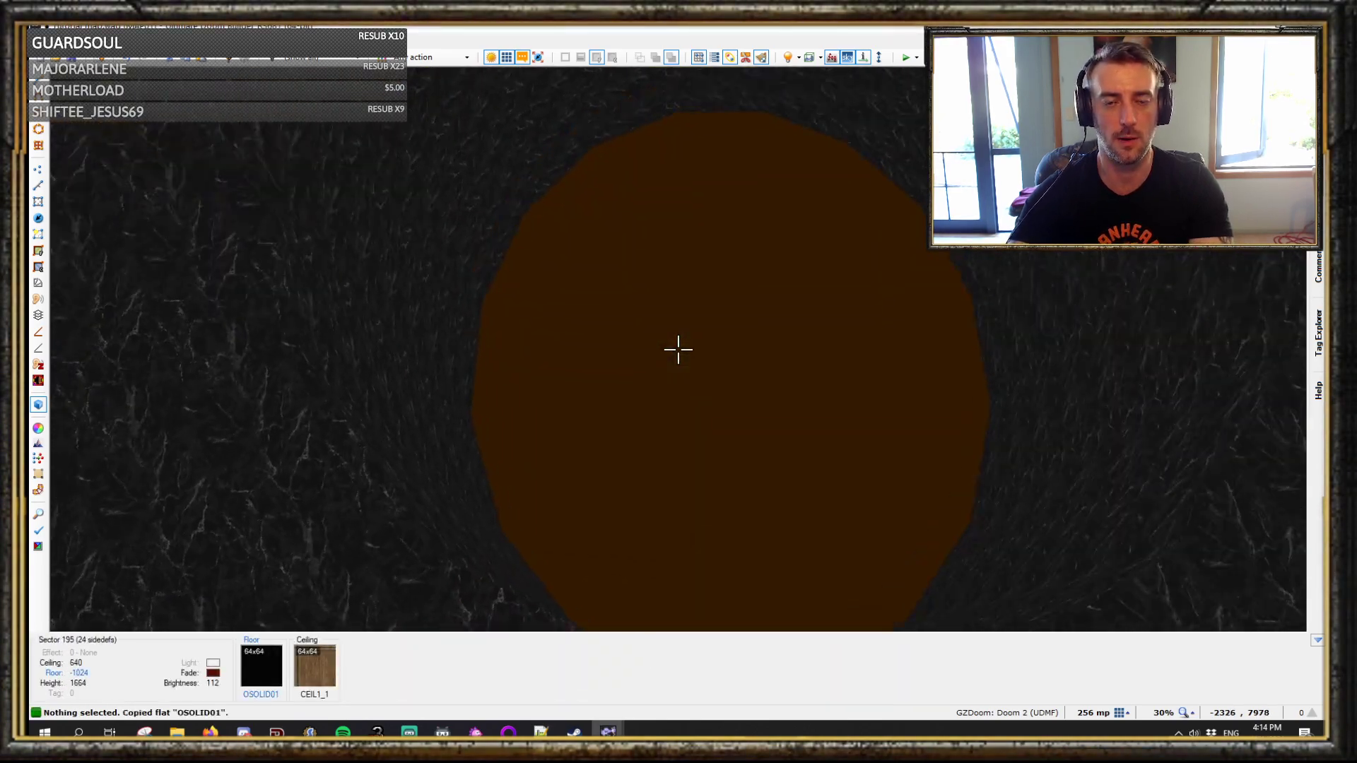
- Examine the pit with full brightness off and on, and inspect the linedef and sidedef properties of its 16 walls
key("w")
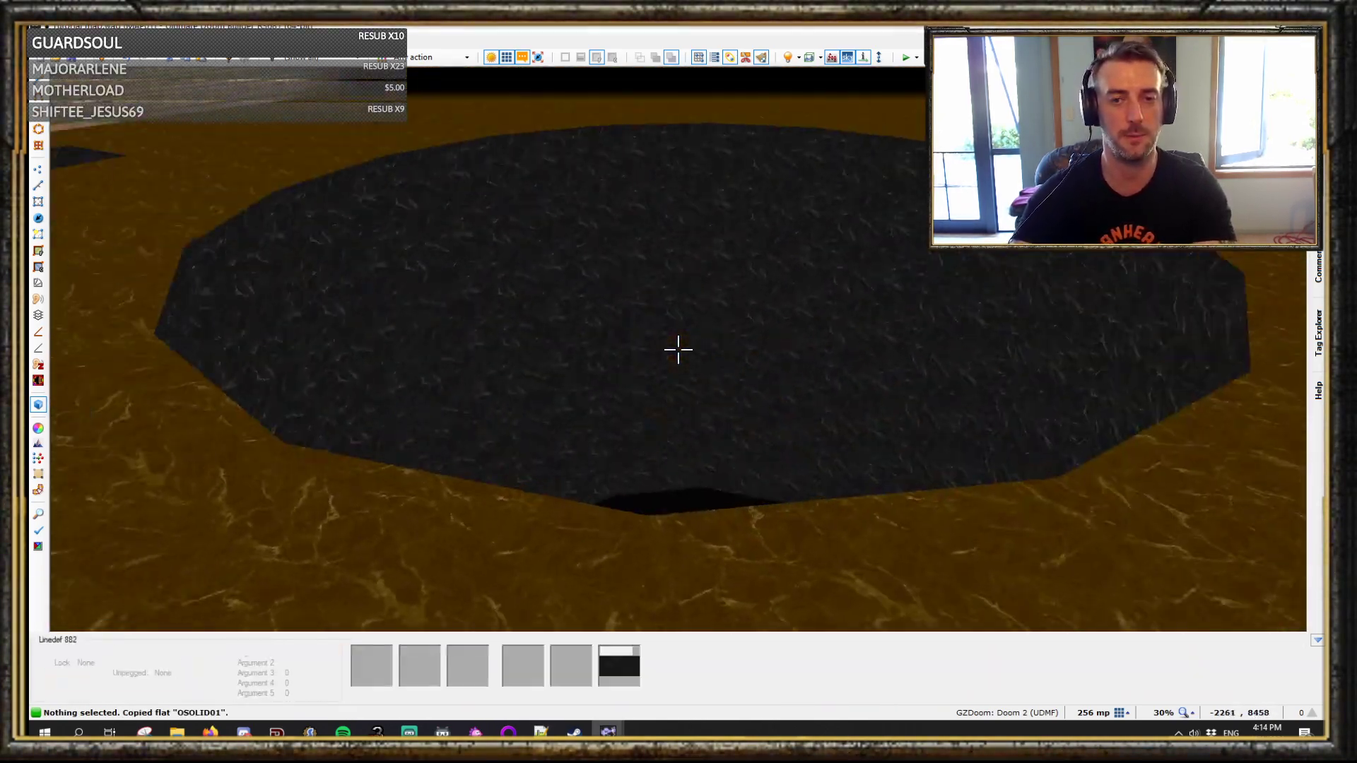
key("b")
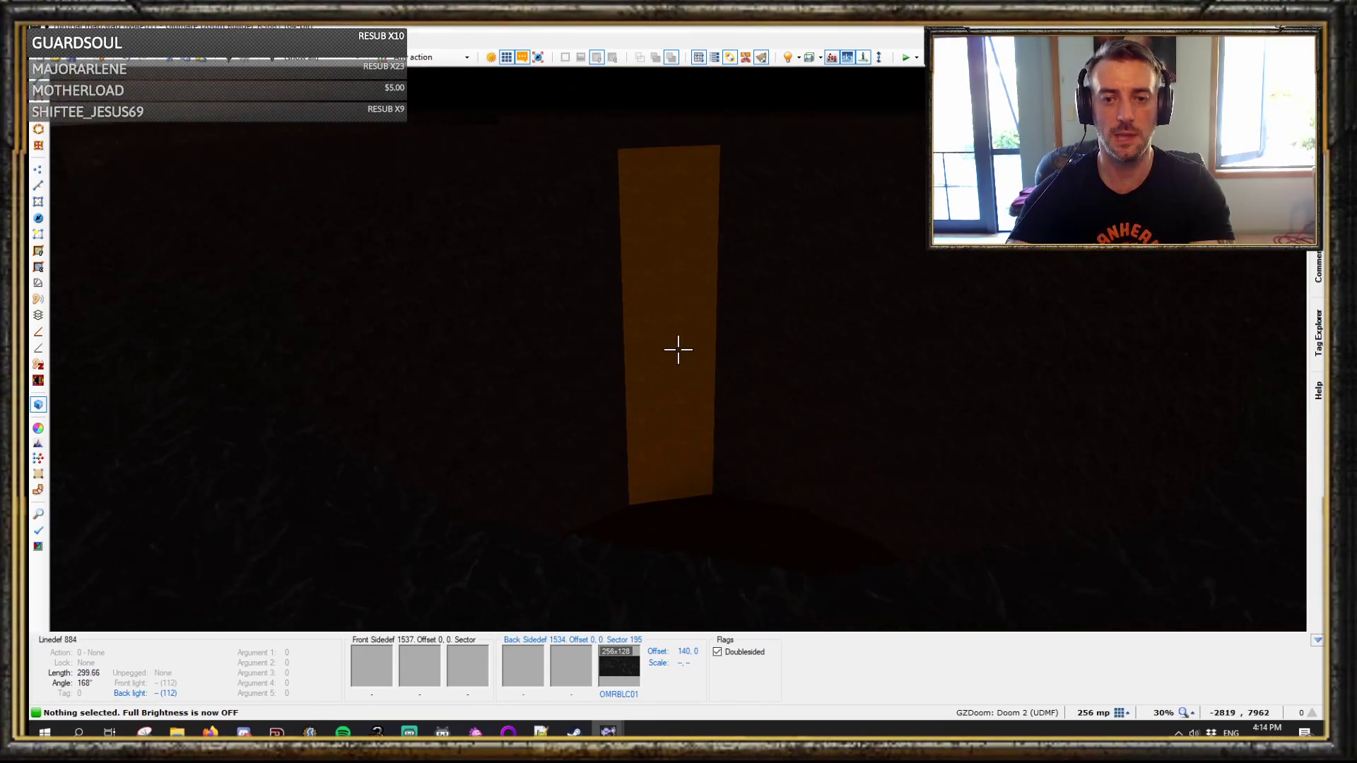
key("b")
key("w")
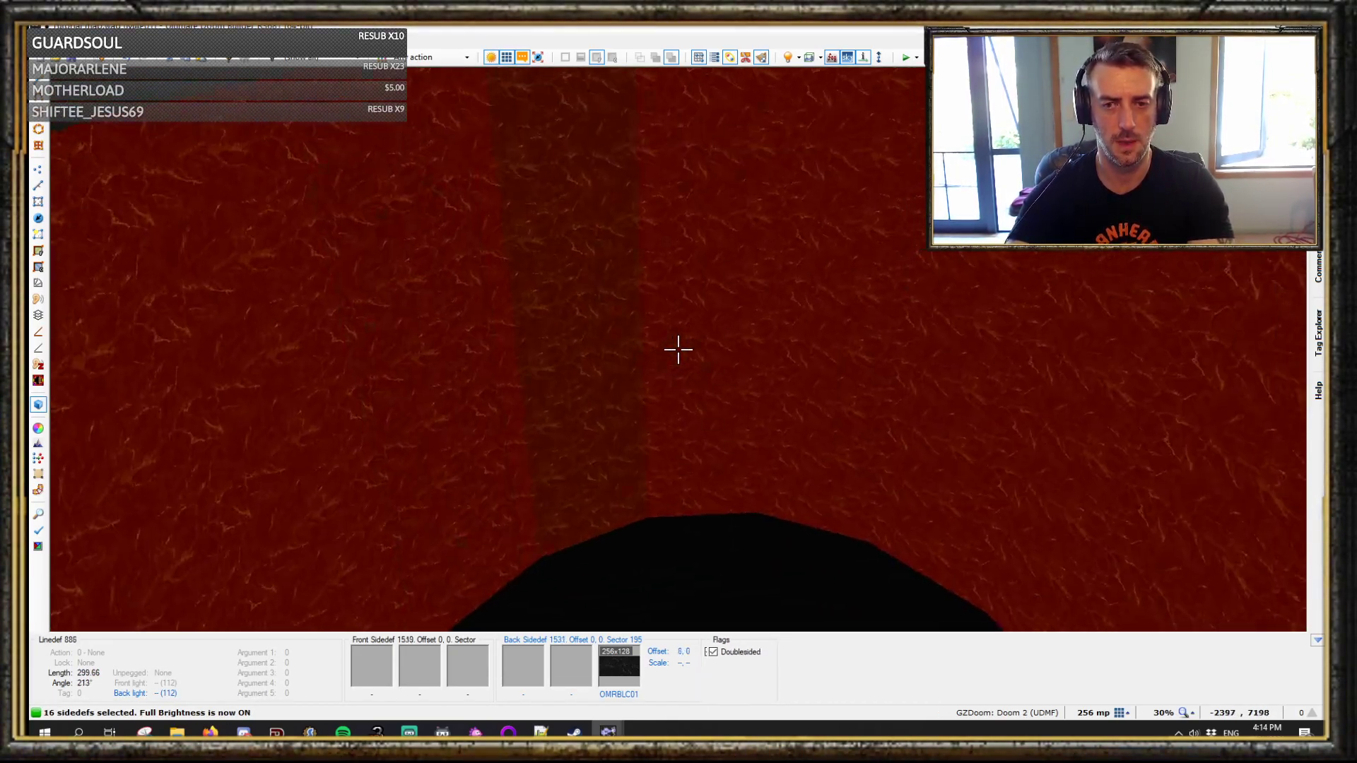
right_click(678, 349)
key("Escape")
right_click(678, 349)
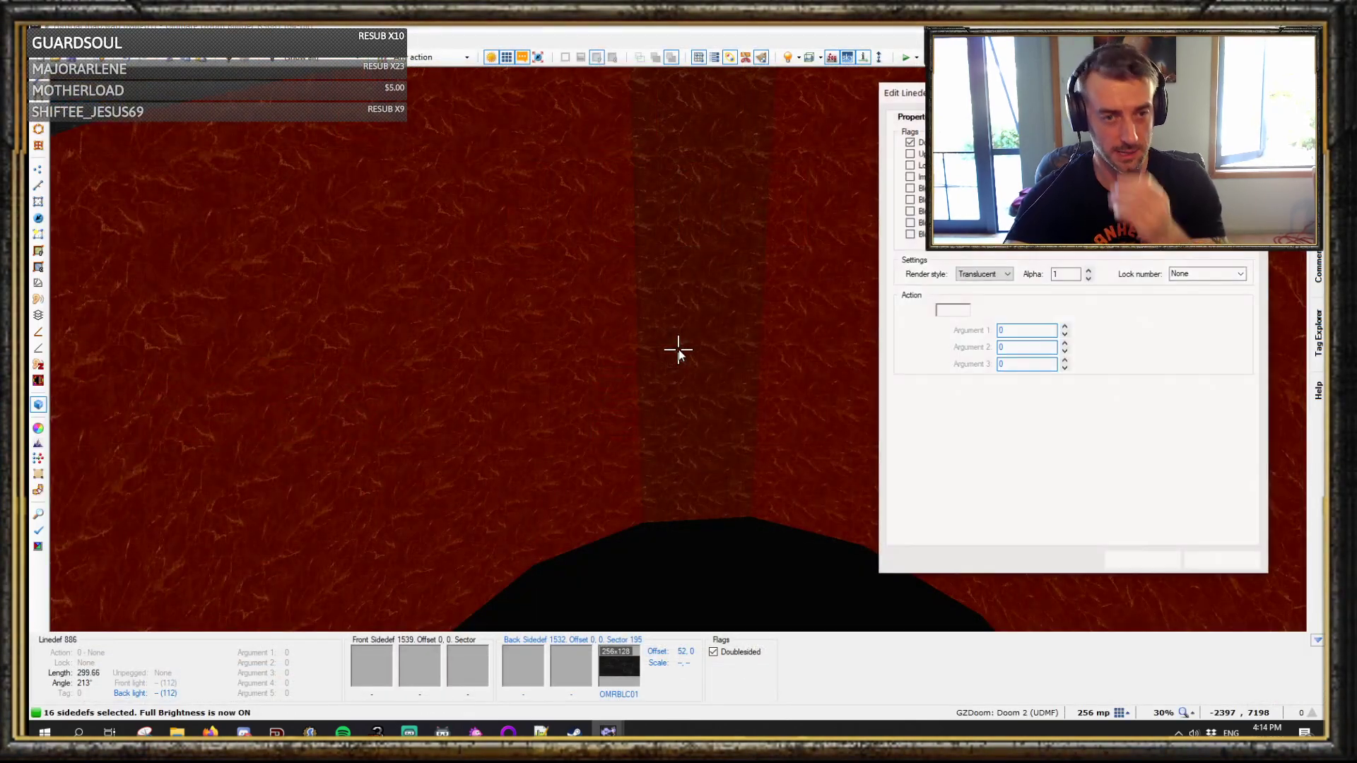
left_click(970, 117)
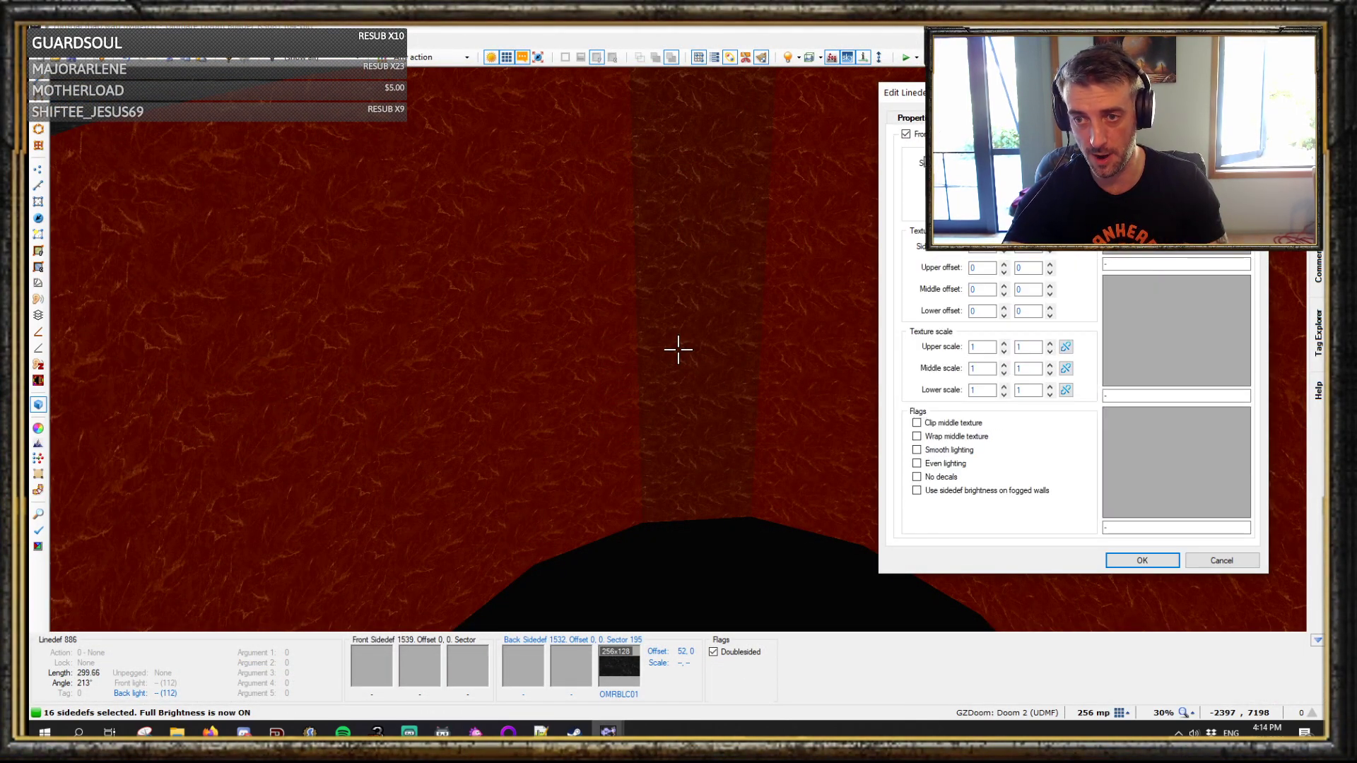
left_click(927, 117)
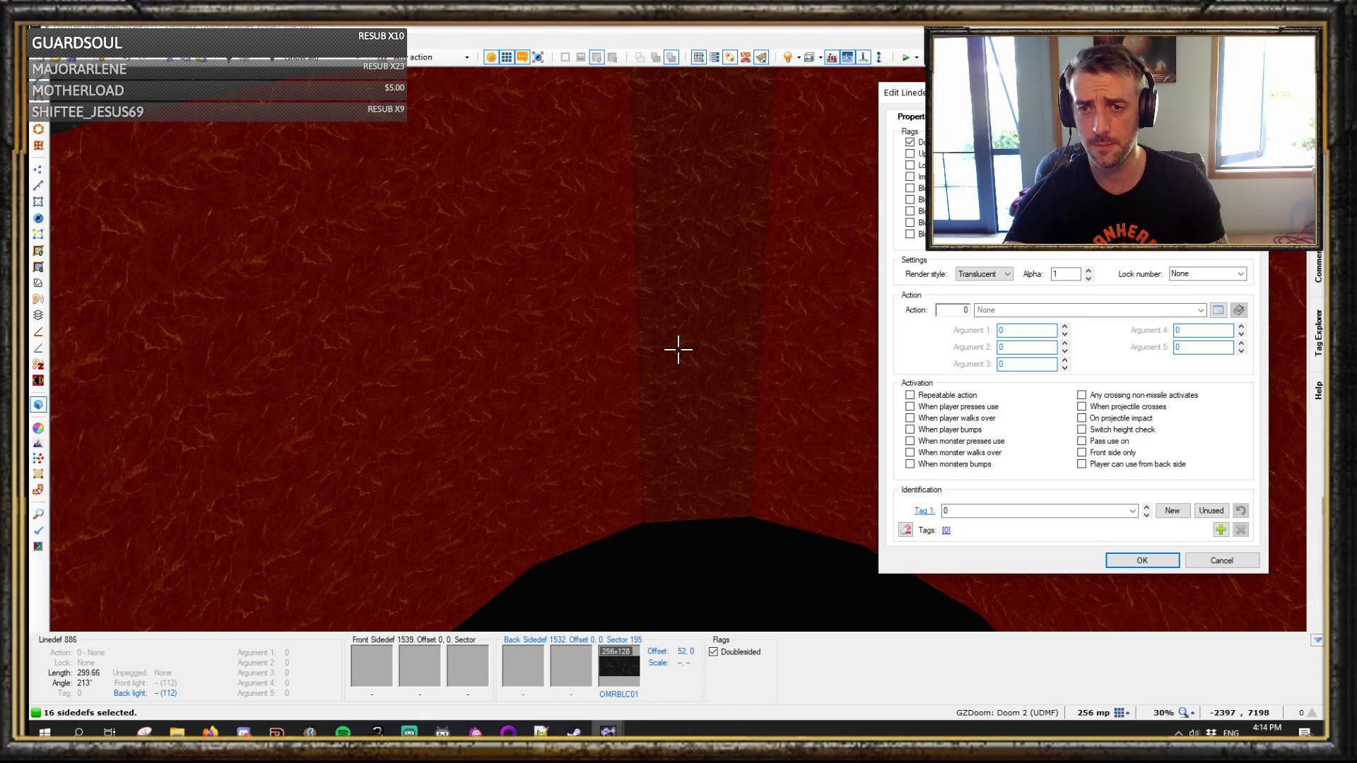
key("Escape")
key("c")
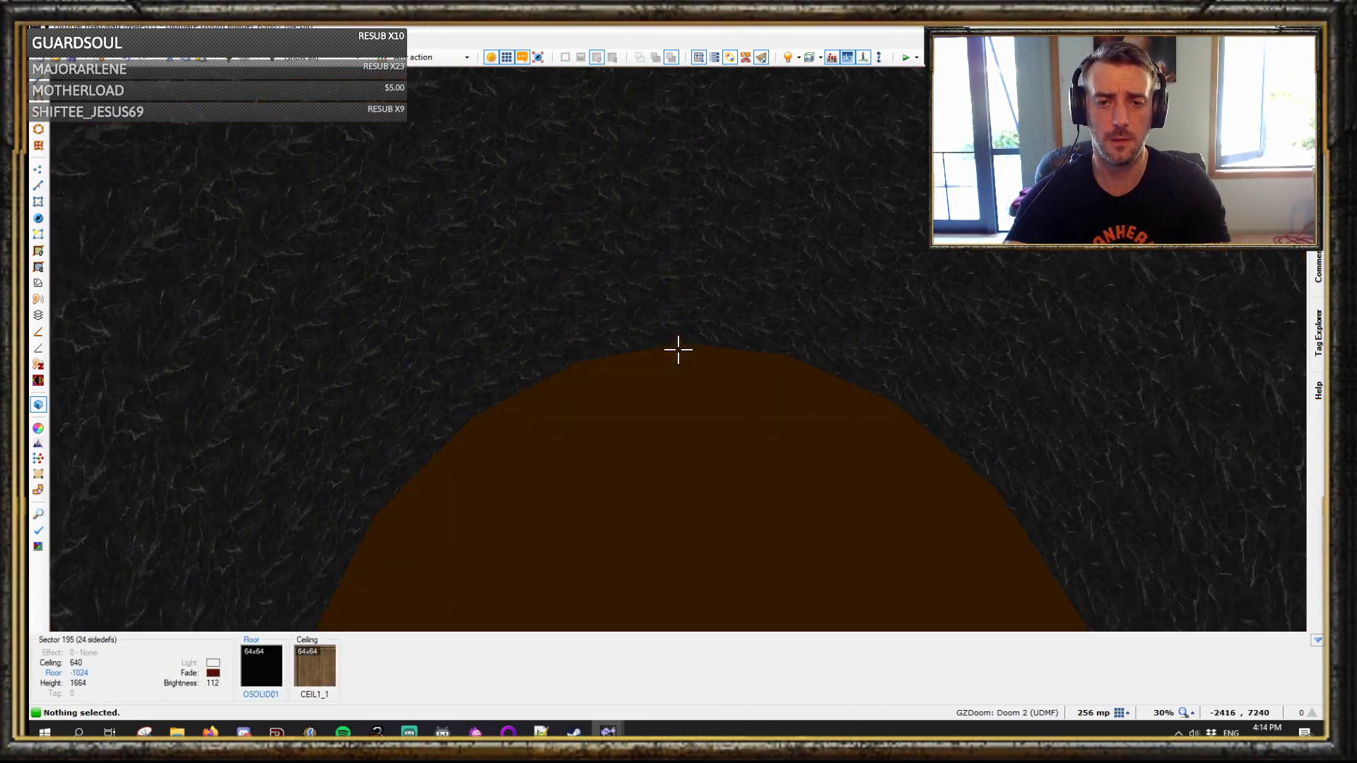
- Set the pit sector's lower wall colour to black (000000)
right_click(678, 349)
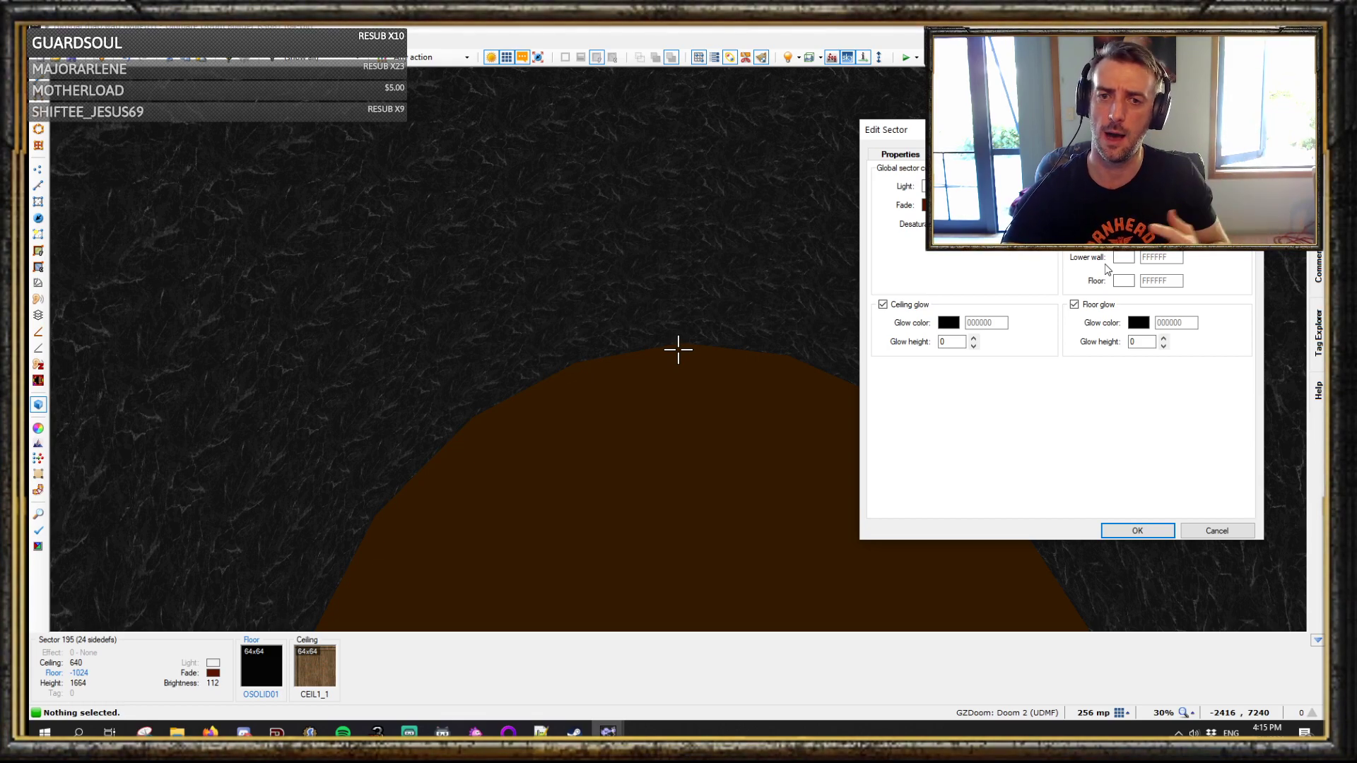
left_click(1123, 234)
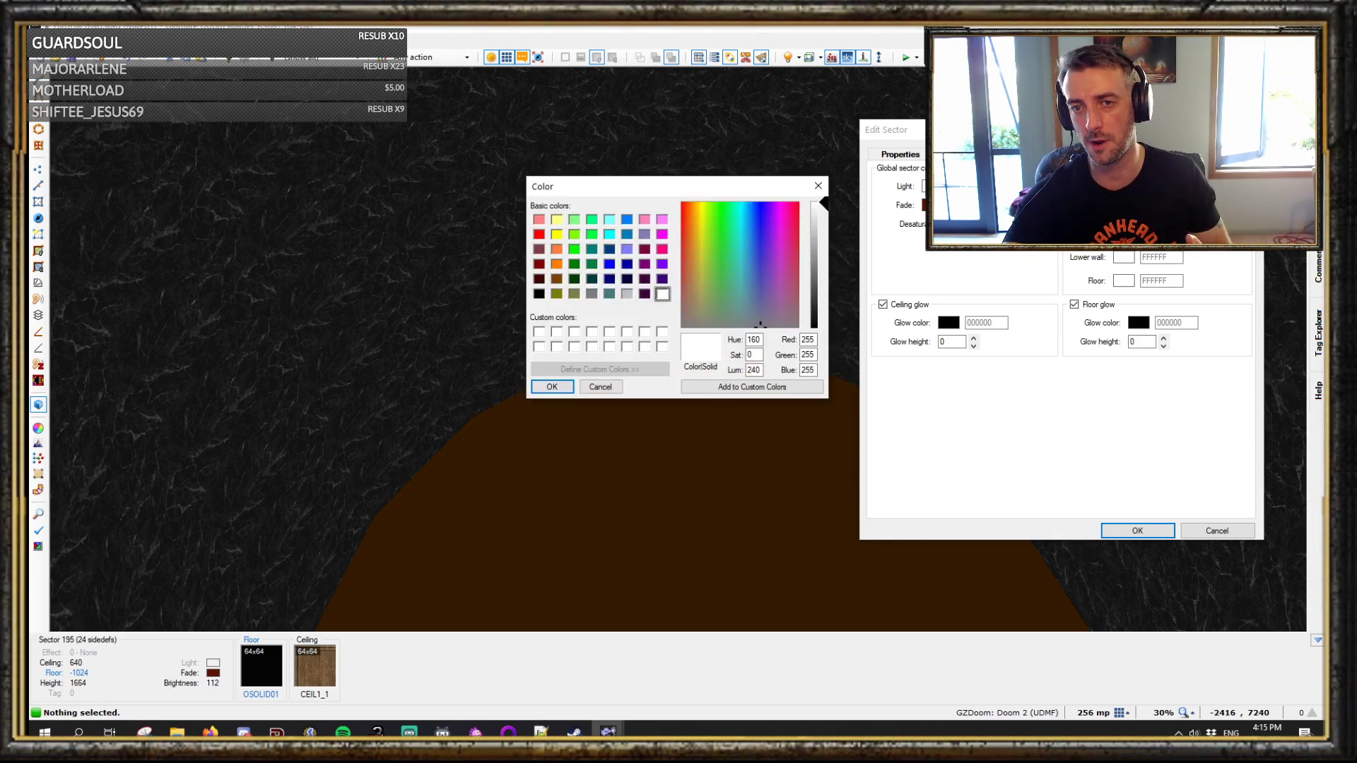
left_click(818, 186)
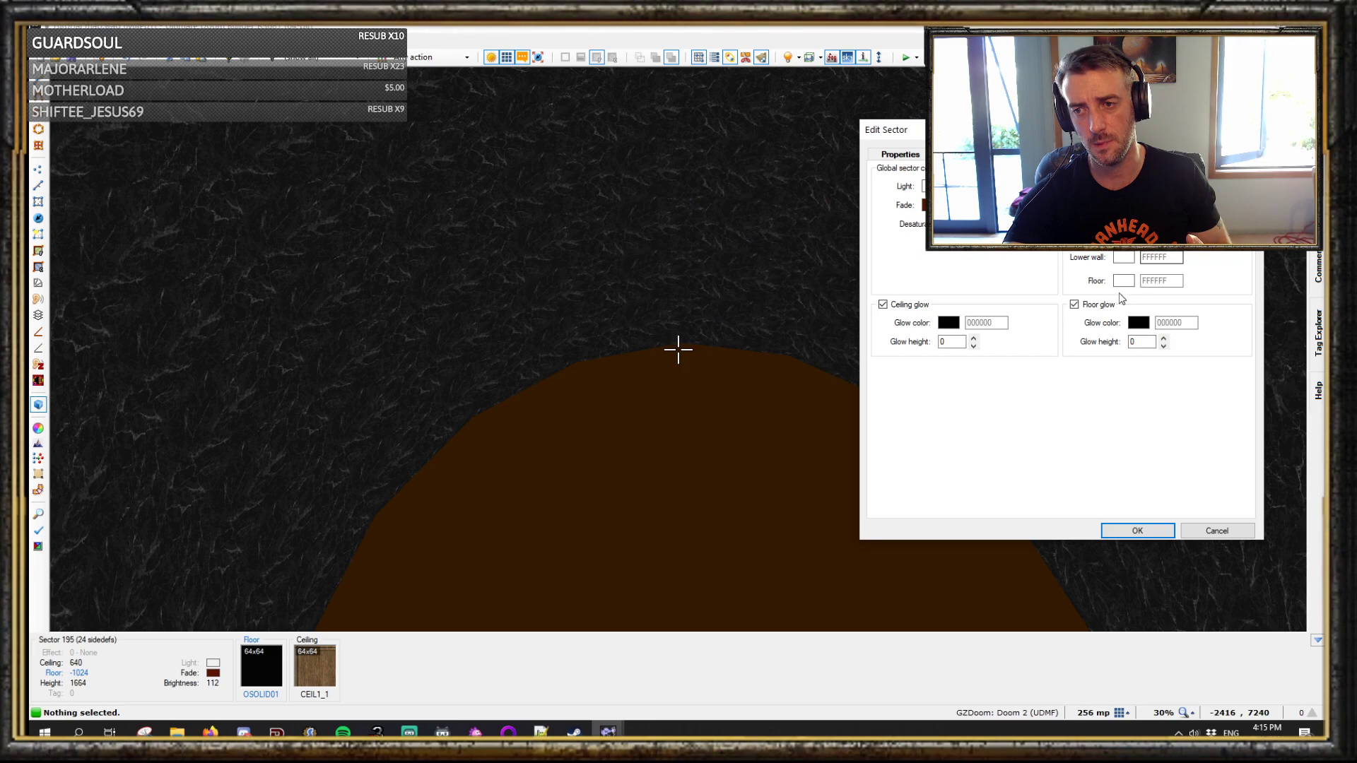
left_click(1124, 260)
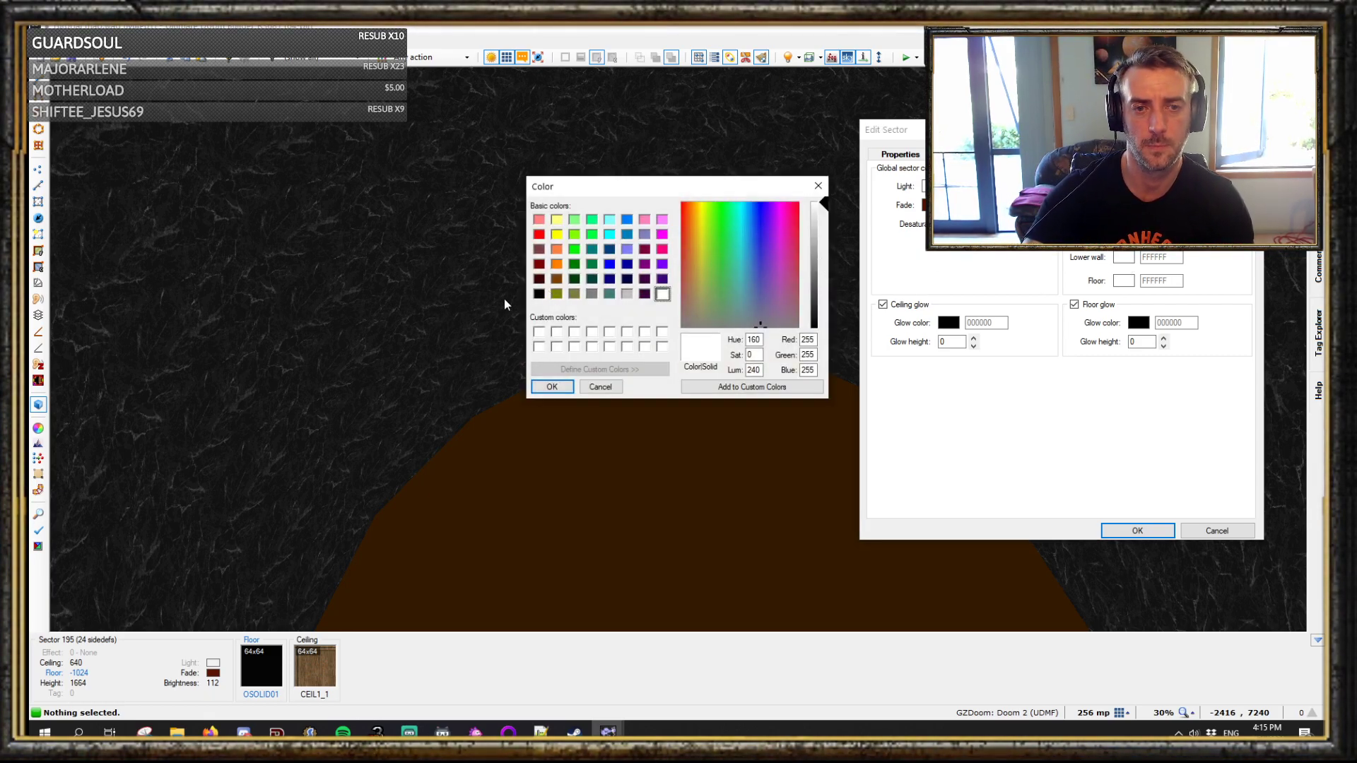
left_click(538, 294)
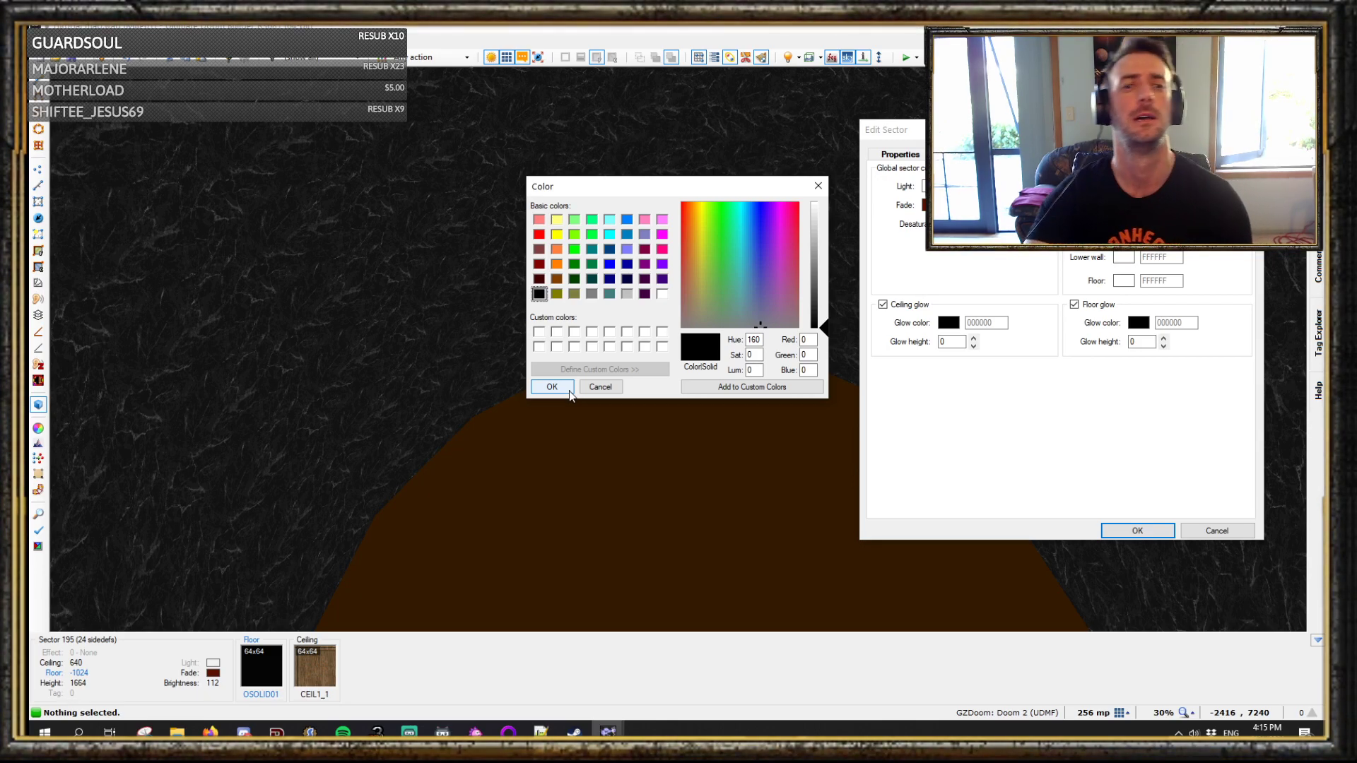
left_click(550, 385)
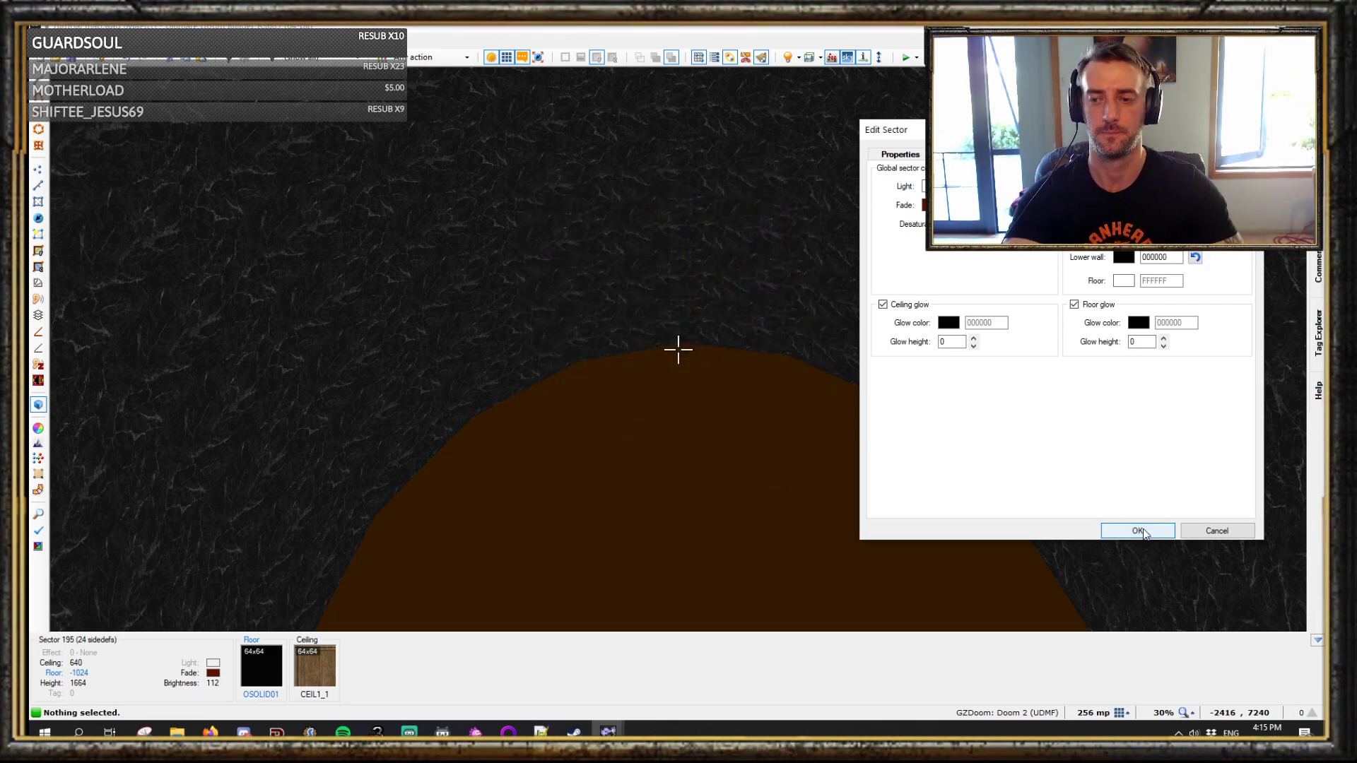
left_click(1137, 530)
- Lower the pit's floor to a height of -1664, checking the wall fade with full brightness off and on
key("b")
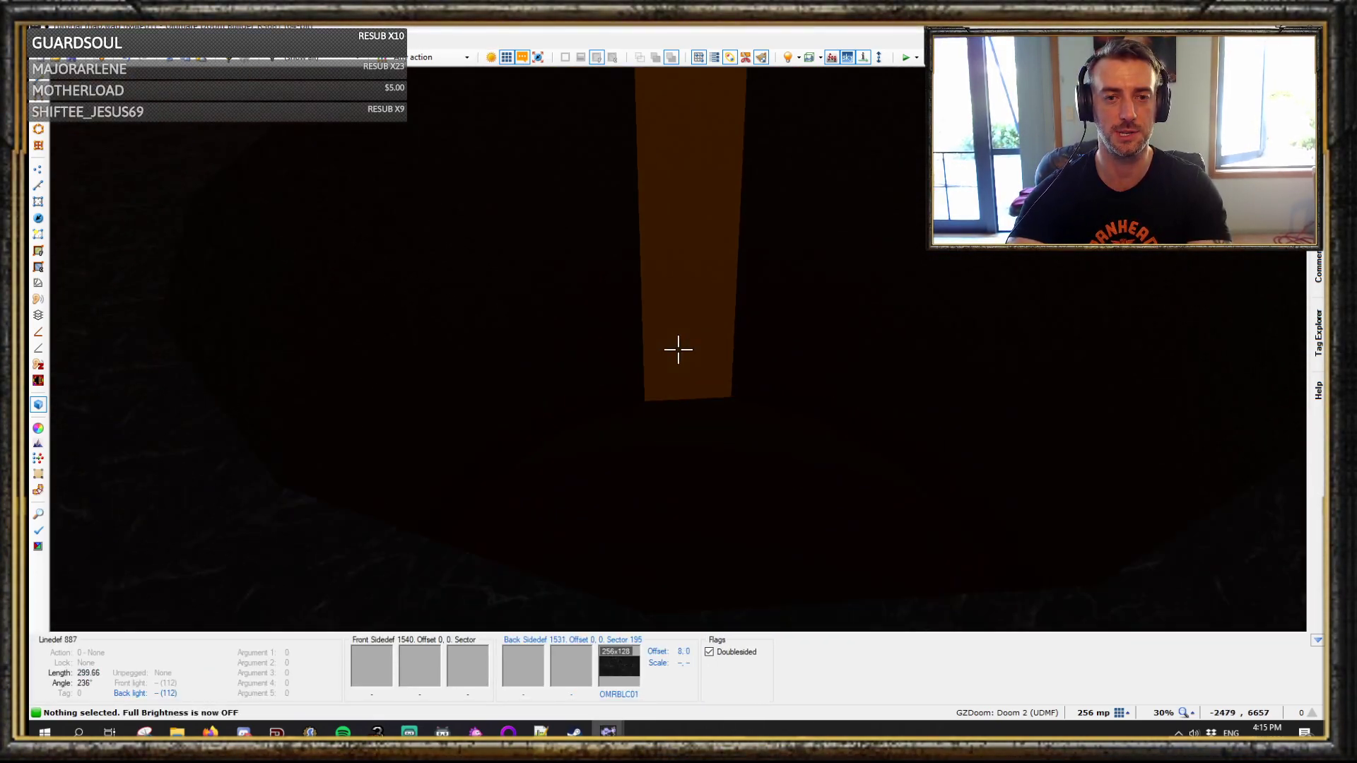
left_click(679, 350)
scroll(678, 350, "down", 6)
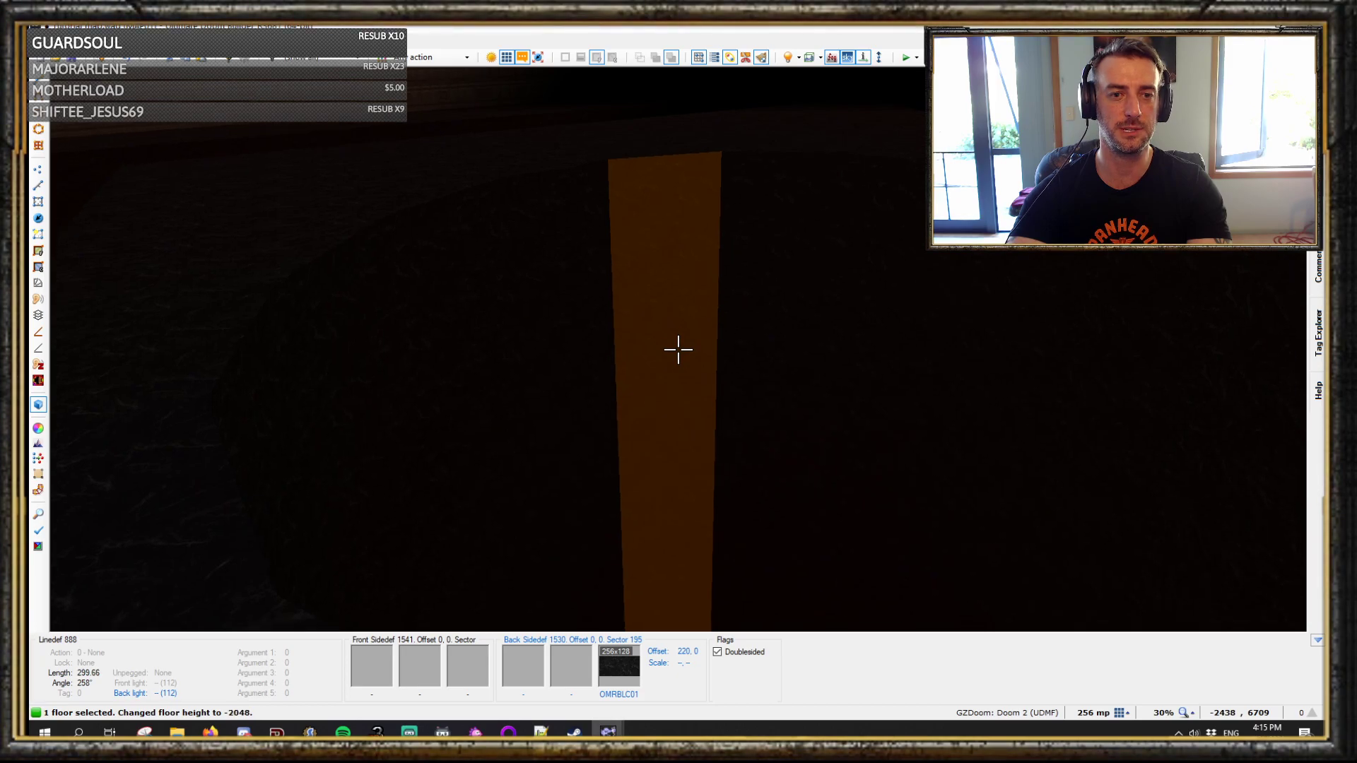
key("b")
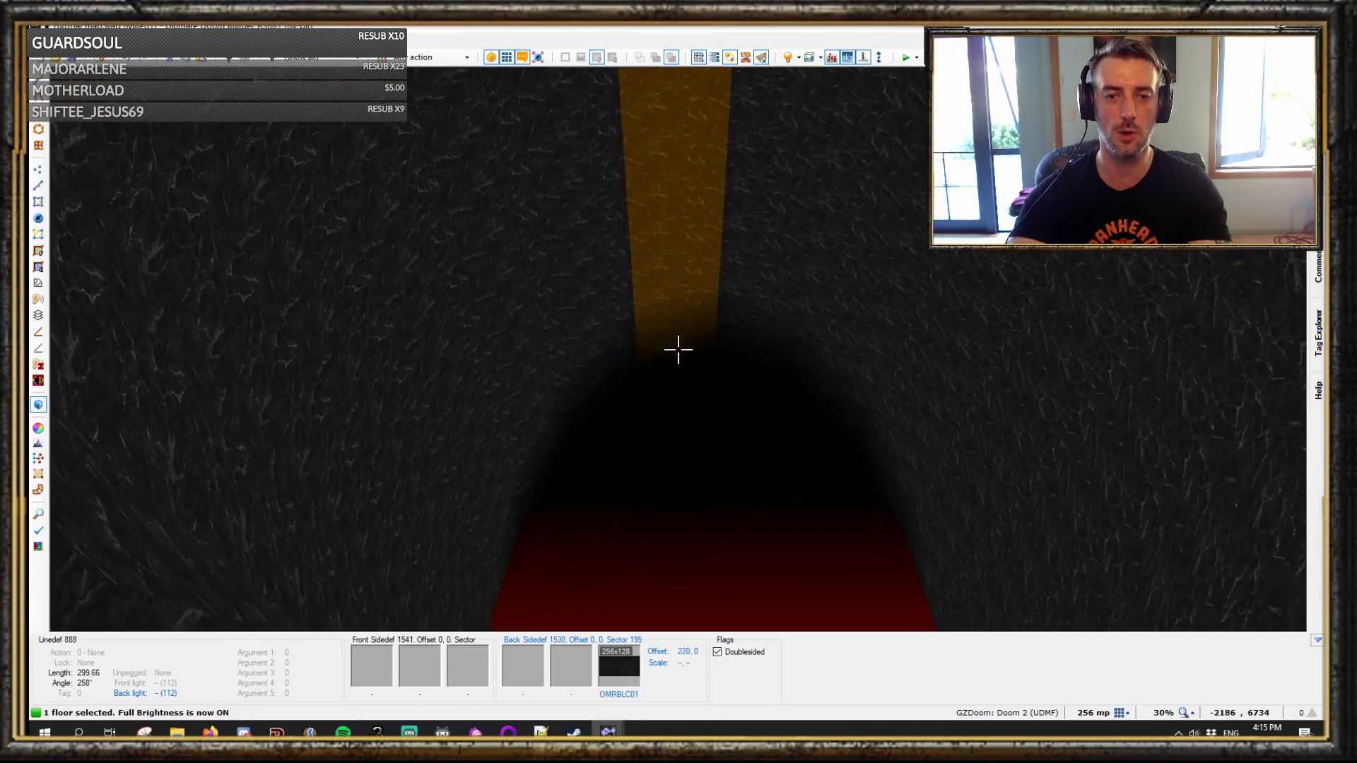
scroll(678, 350, "down", 6)
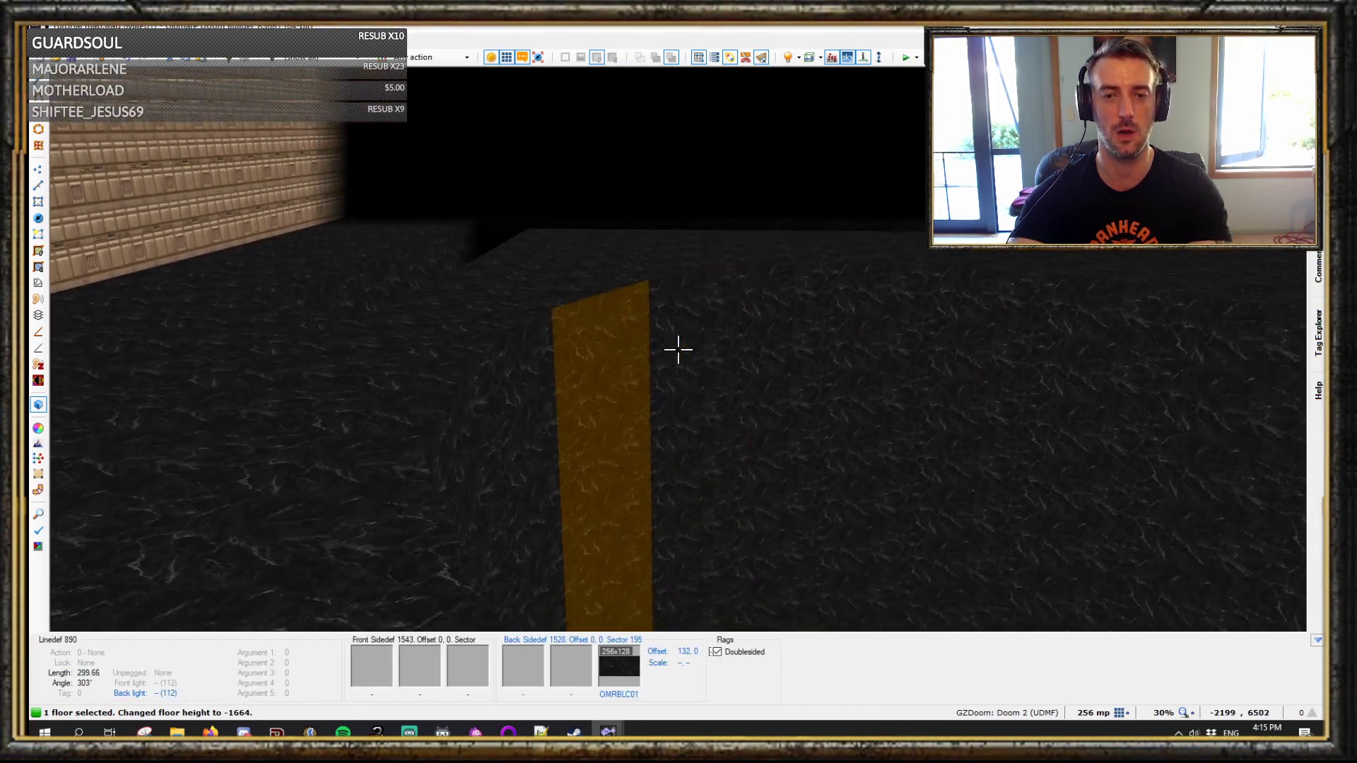
key("c")
key("s")
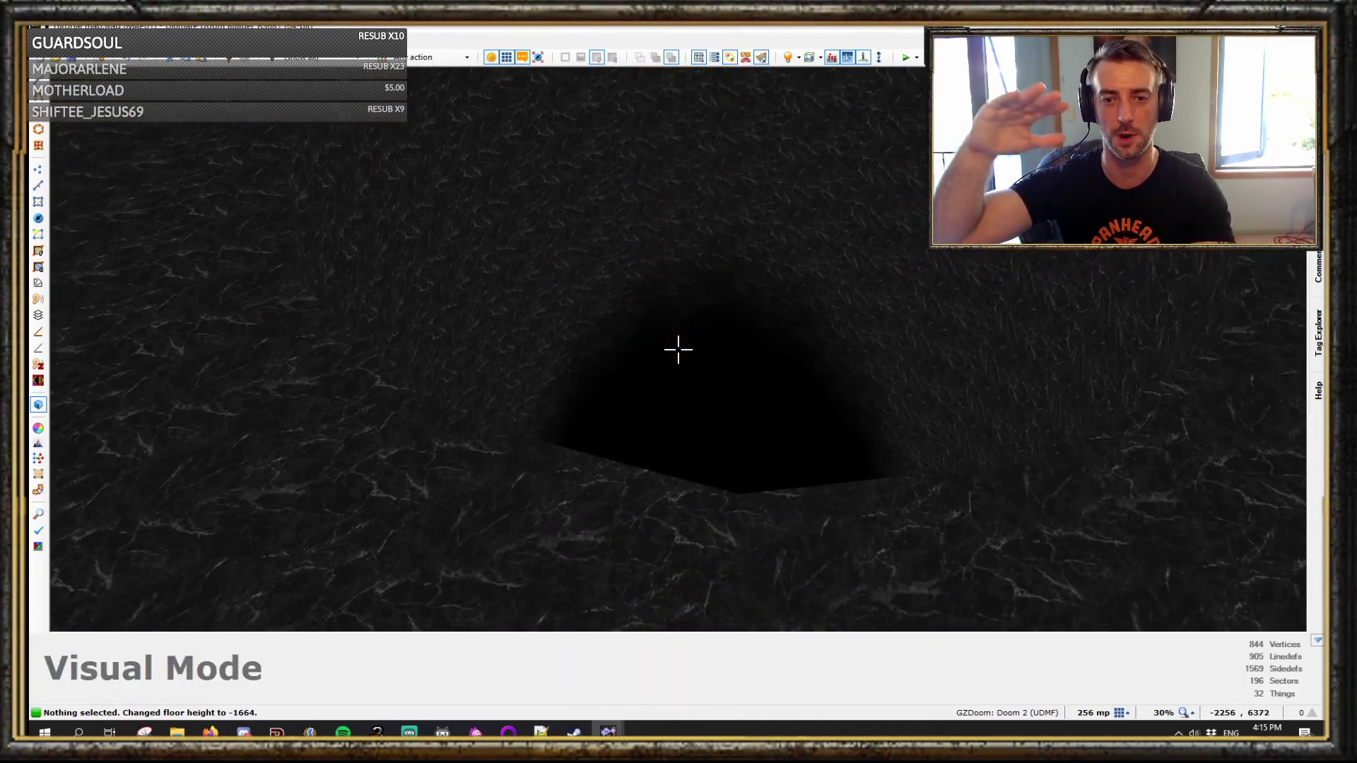
- Place a light thing at the pit's centre (-1792, 7424) with red, green and blue 255 and intensity 512
key("q")
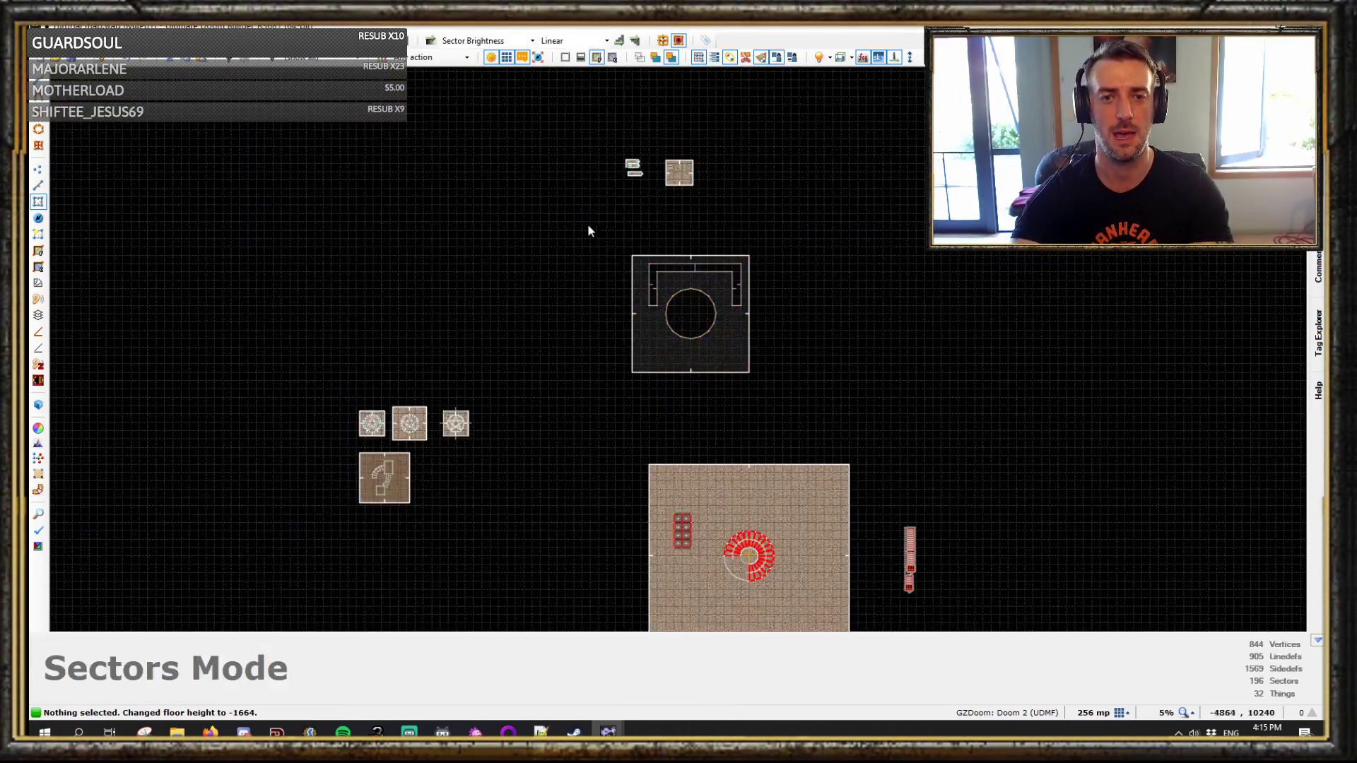
scroll(684, 334, "up", 10)
key("t")
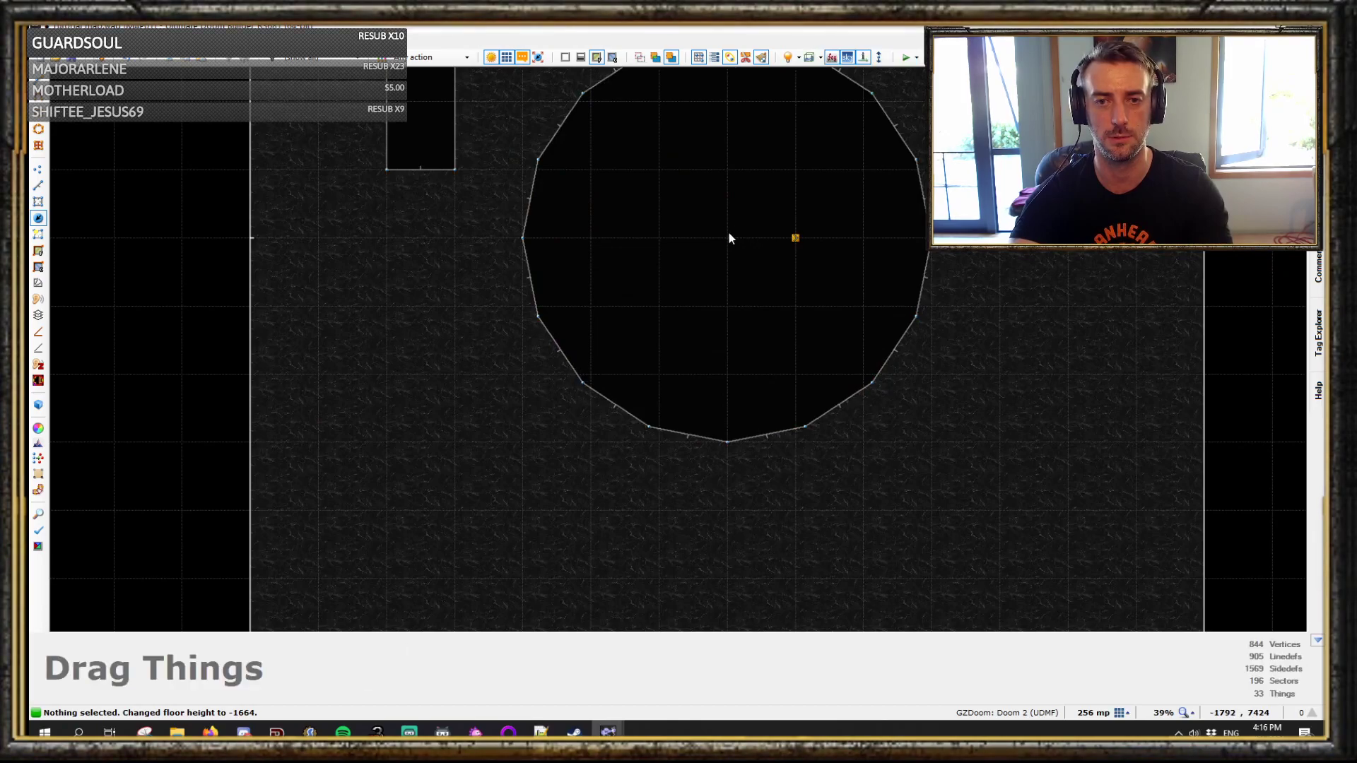
right_click(727, 238)
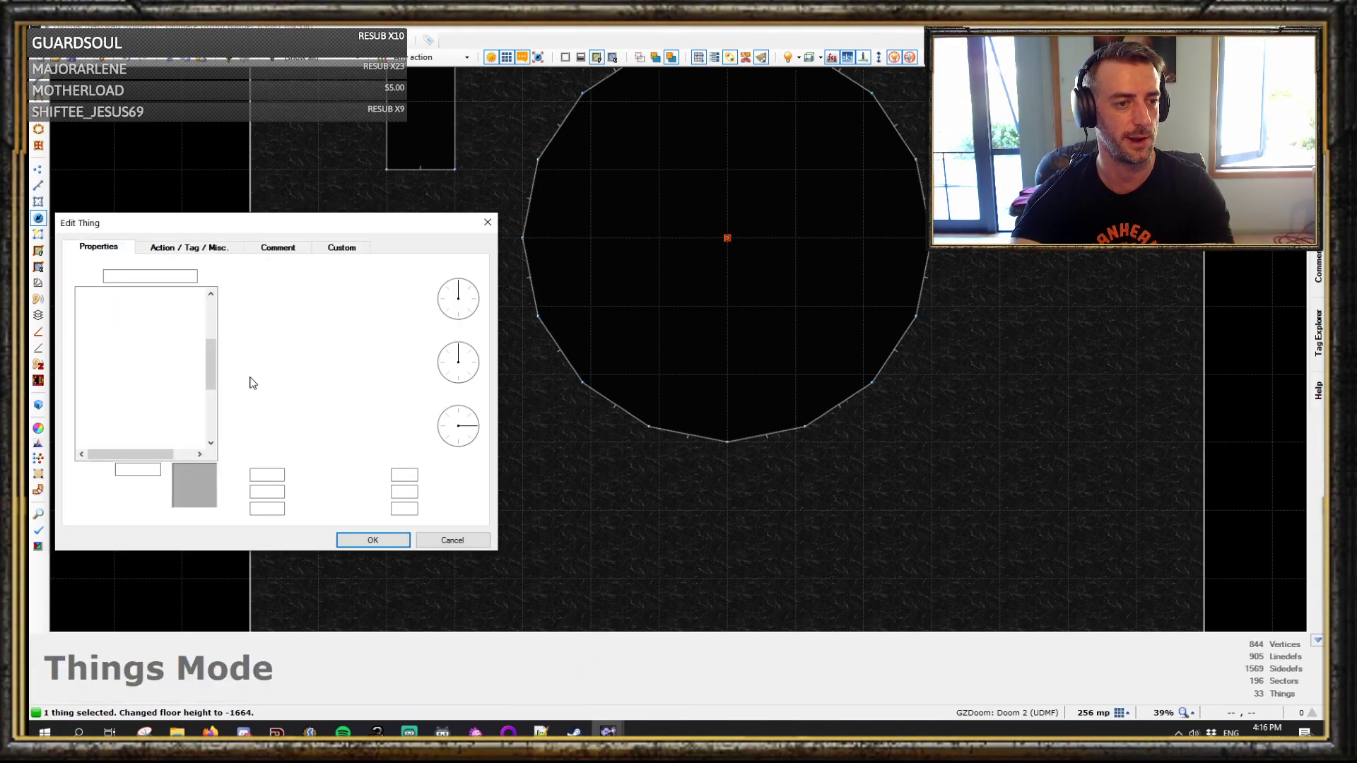
left_click(189, 246)
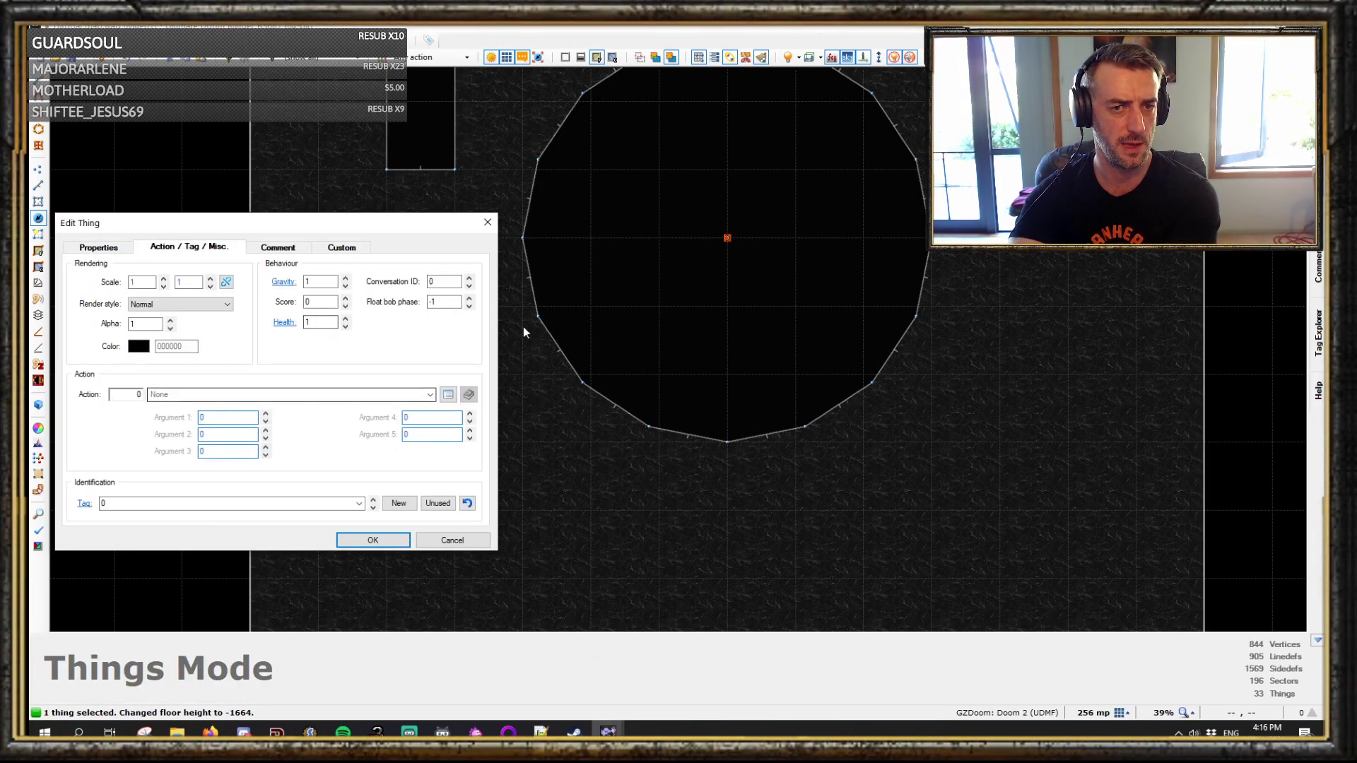
left_click(127, 246)
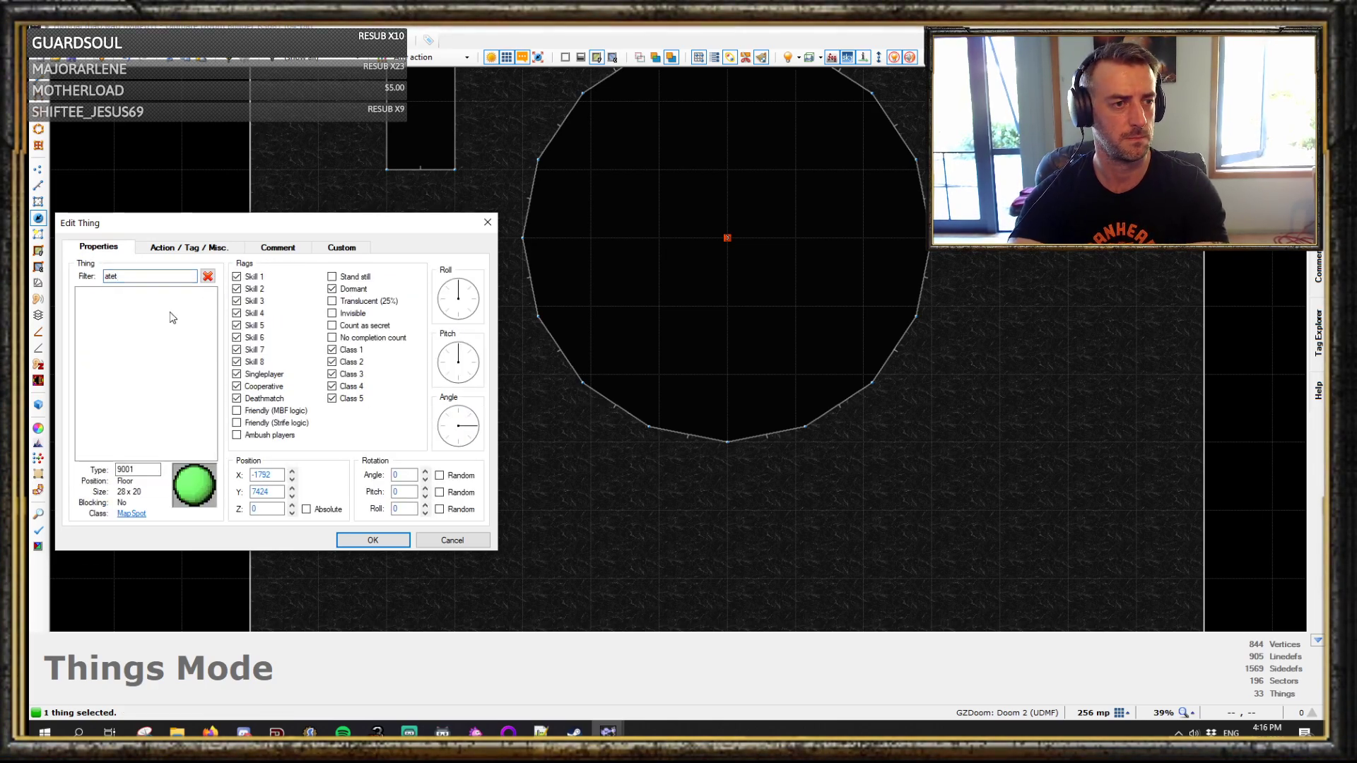
left_click(186, 246)
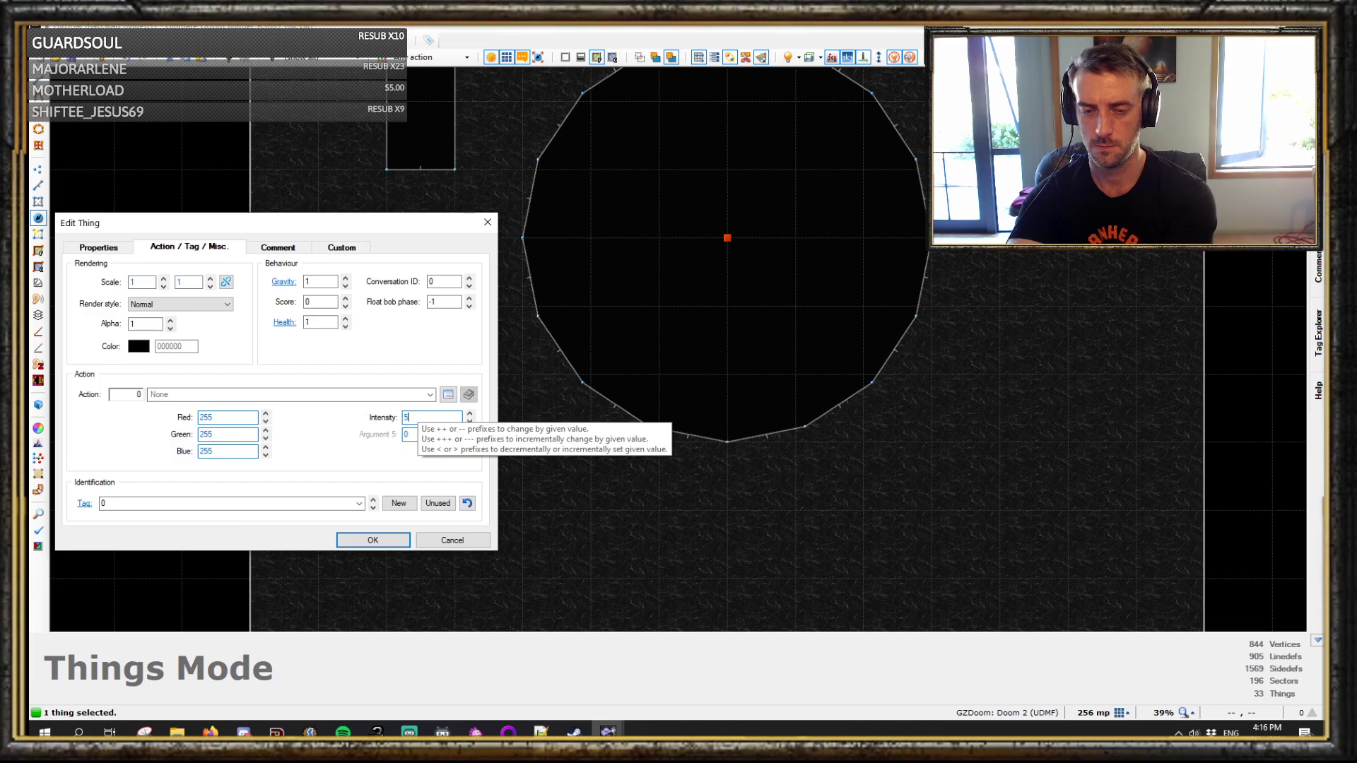
left_click(362, 542)
- Turn full brightness off in Visual Mode, raise the light to a height of 2176 and check its intensity settings
key("q")
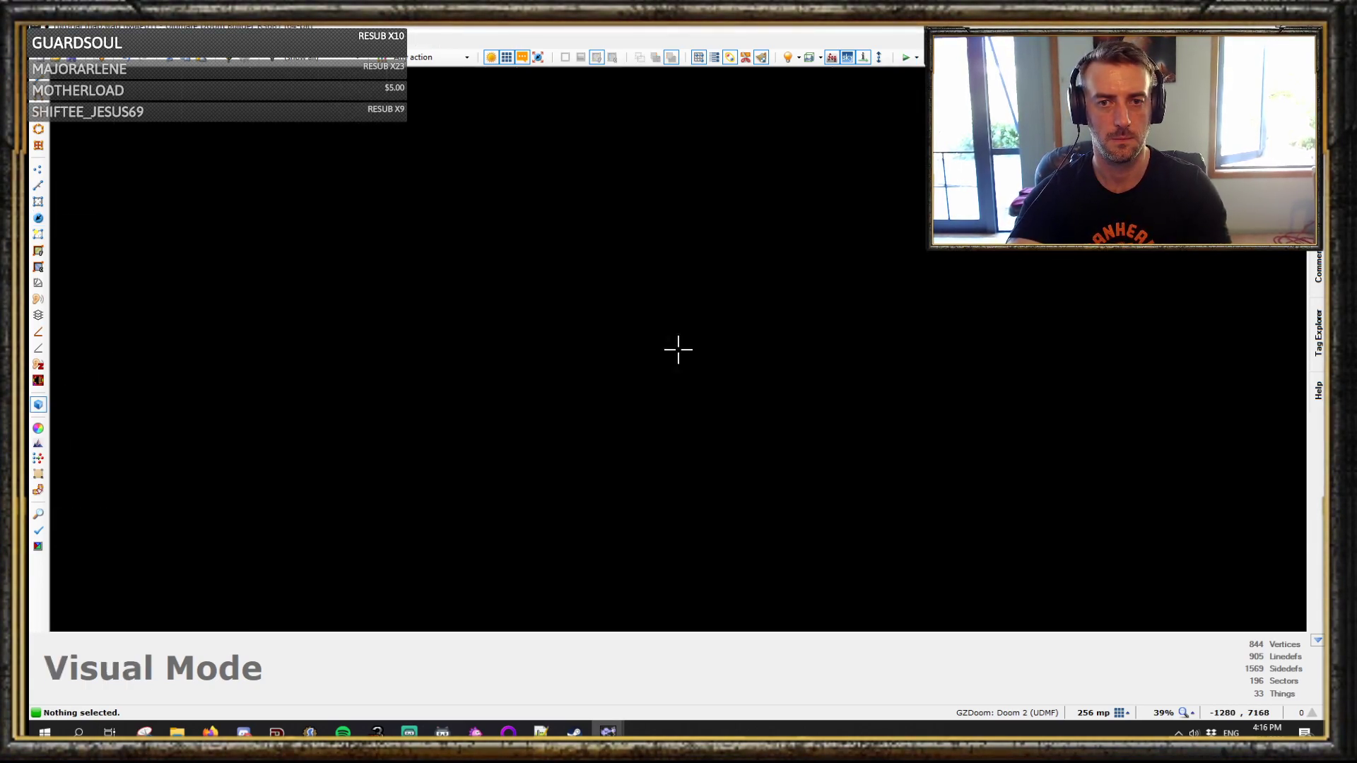
key("b")
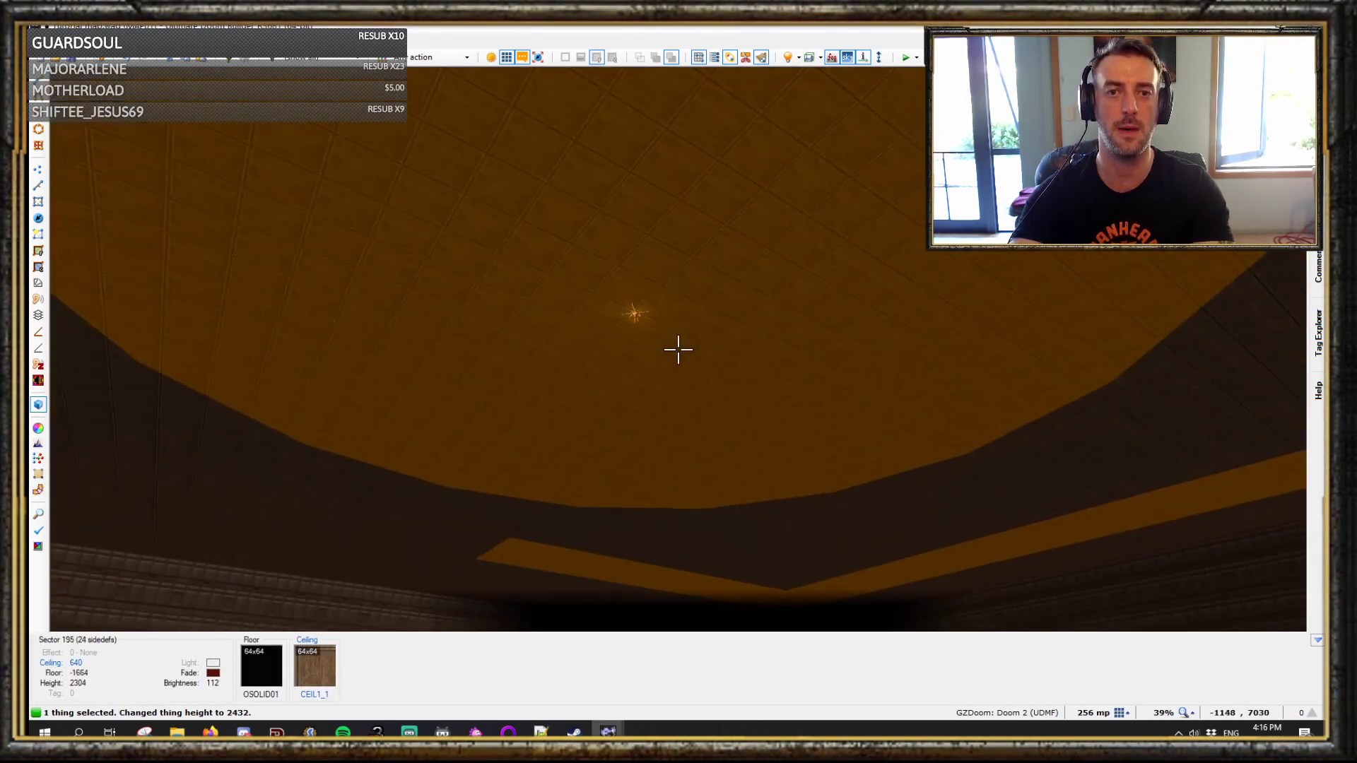
scroll(678, 349, "down", 2)
right_click(679, 350)
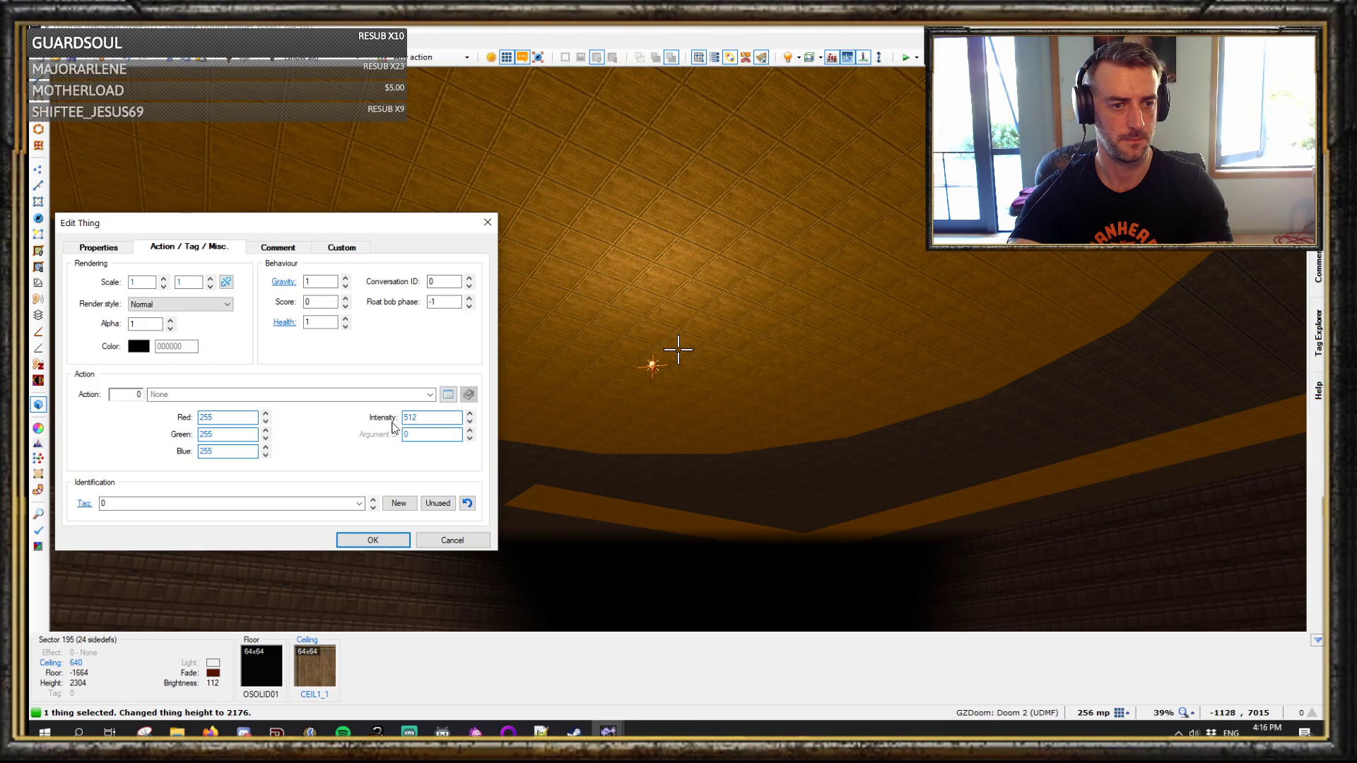
key("Return")
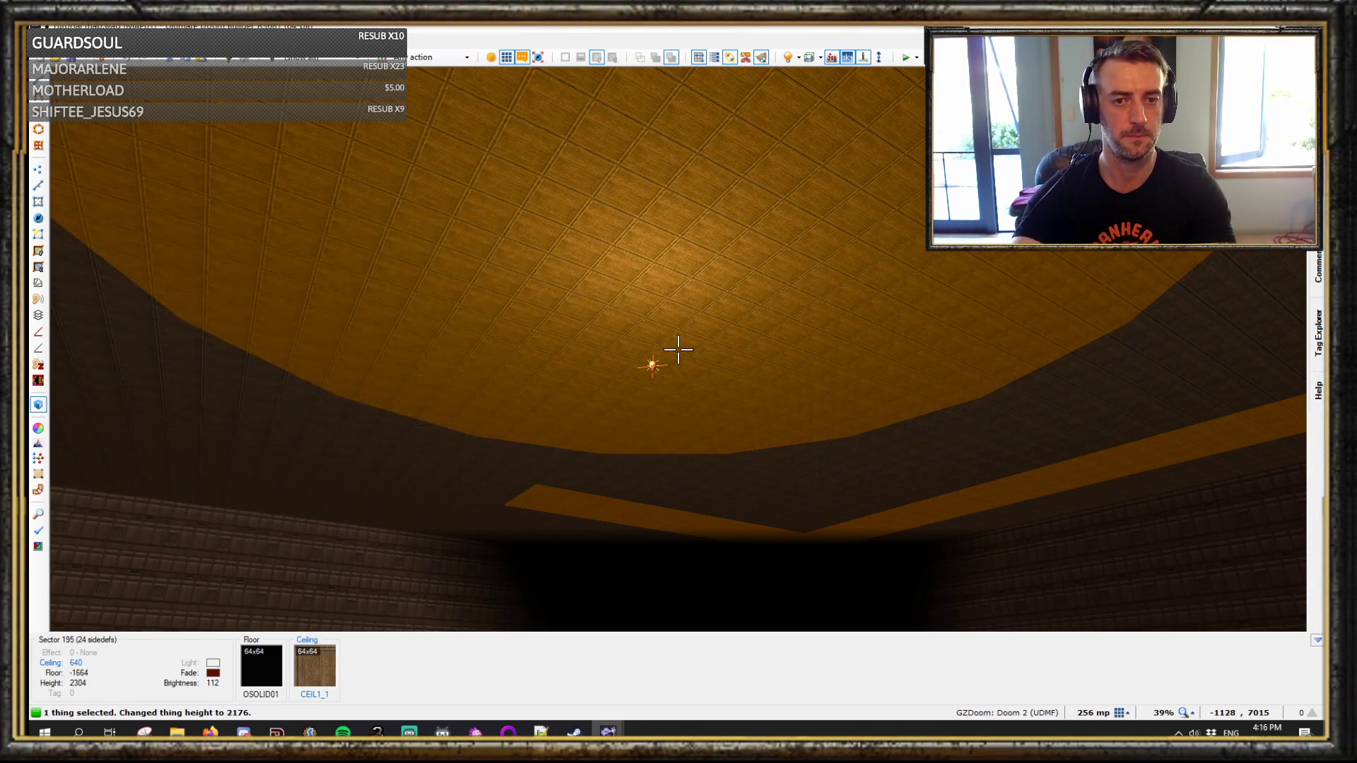
- Clear the selection, turn highlighting off and look over the dark fogged room in Visual Mode
key("c")
key("h")
key("w")
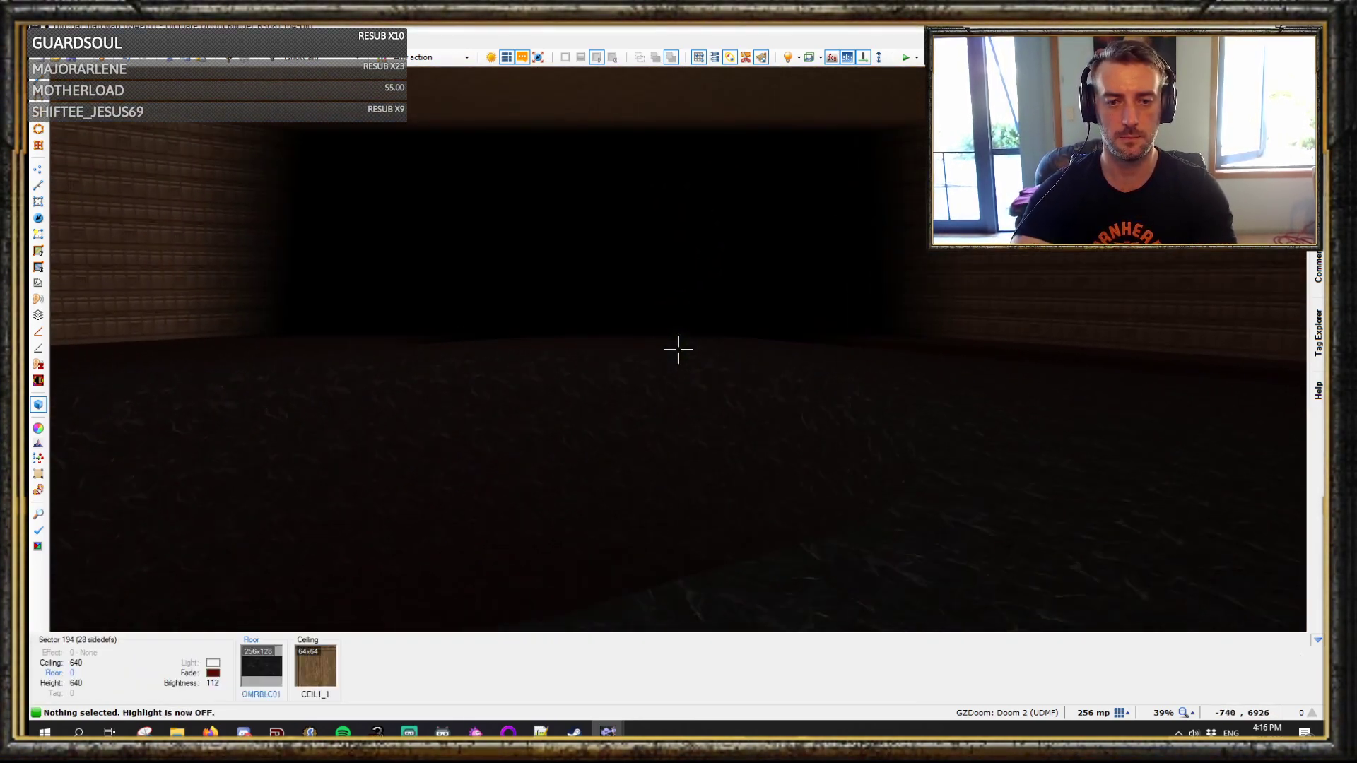
key("w")
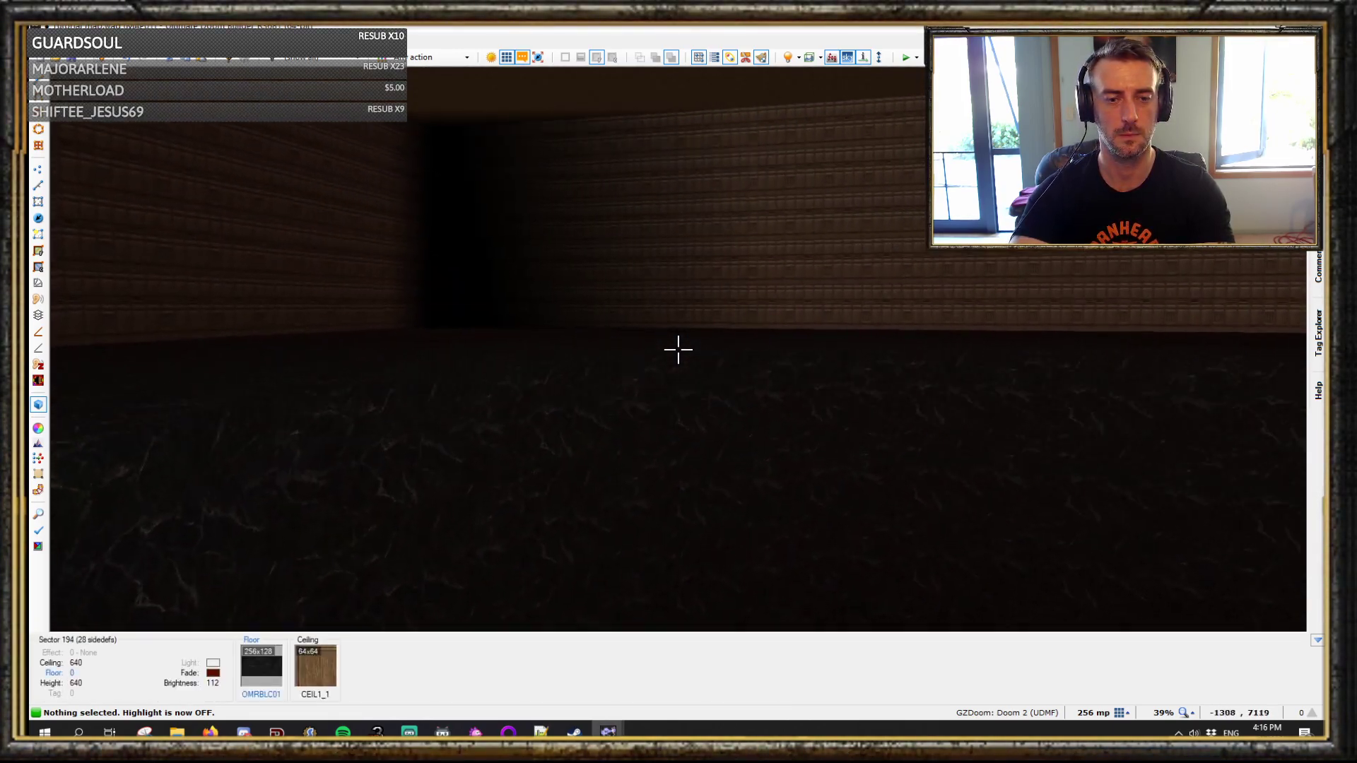
- Apply texture OMRBLB01 to the lower walls of the U-shaped sector with full brightness on, and turn full brightness off
key("q")
scroll(679, 349, "down", 8)
key("s")
scroll(647, 289, "up", 5)
key("q")
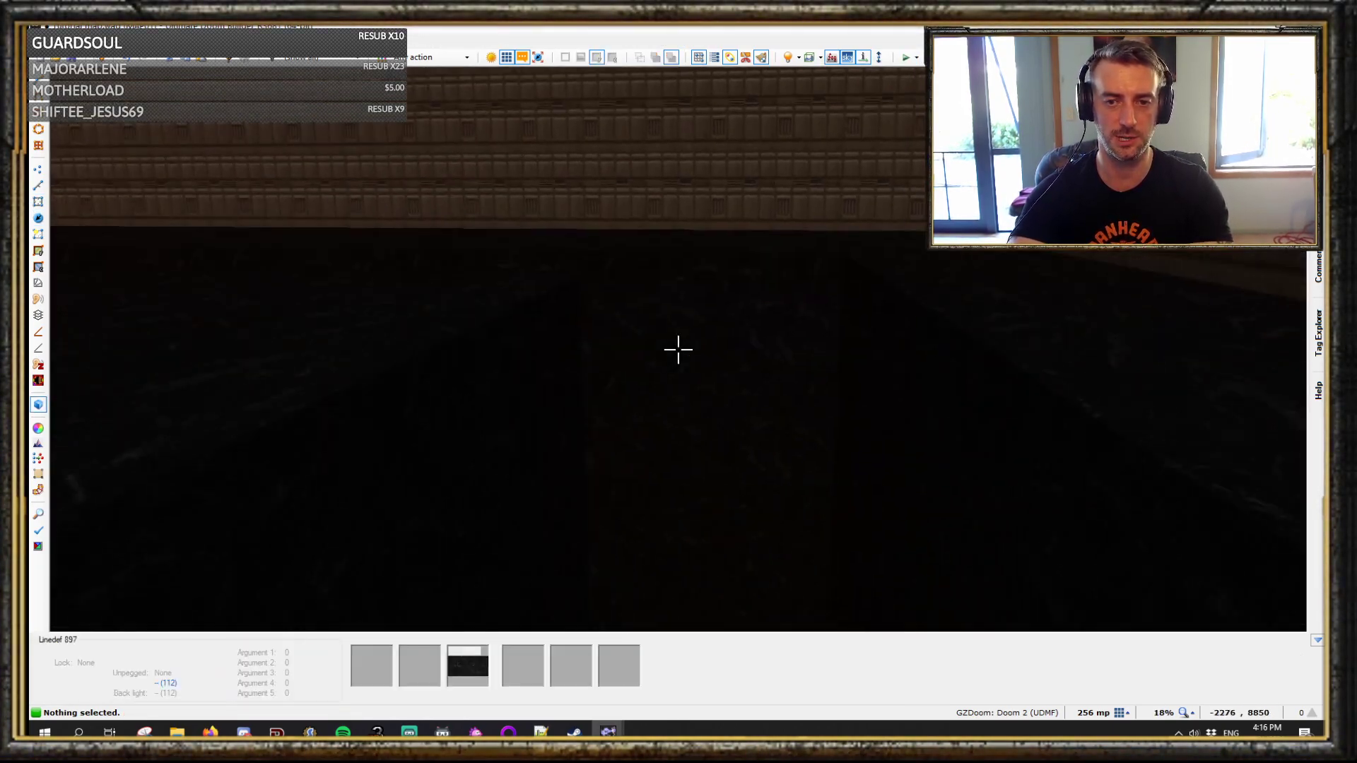
key("b")
key("h")
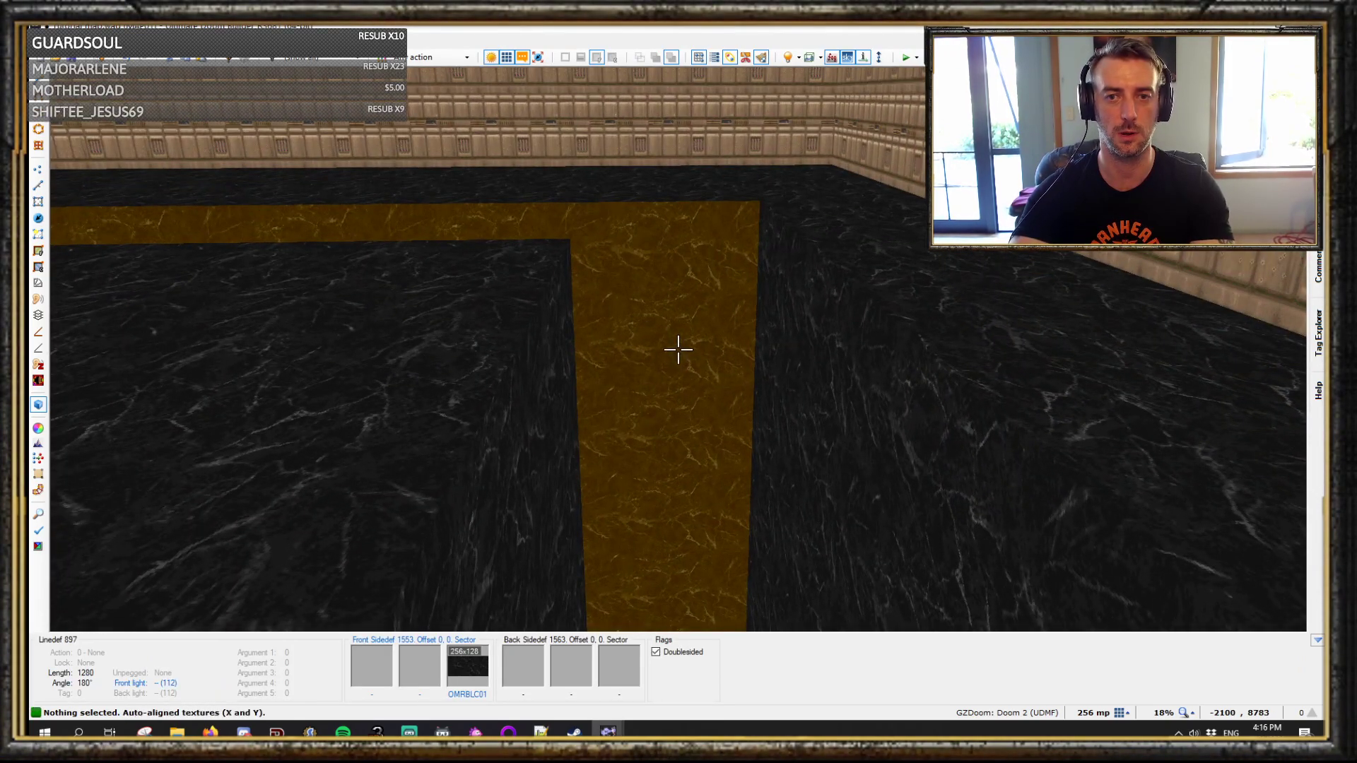
right_click(677, 349)
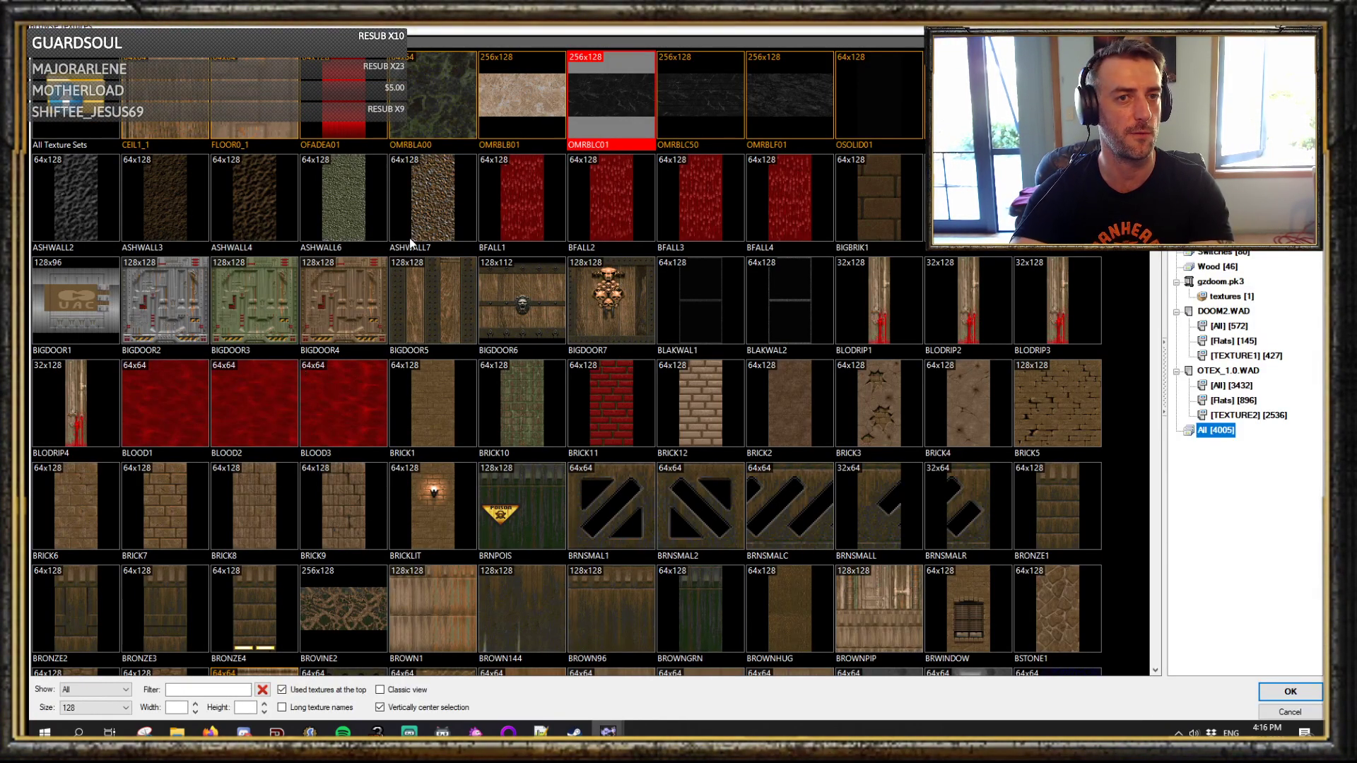
double_click(523, 109)
key("b")
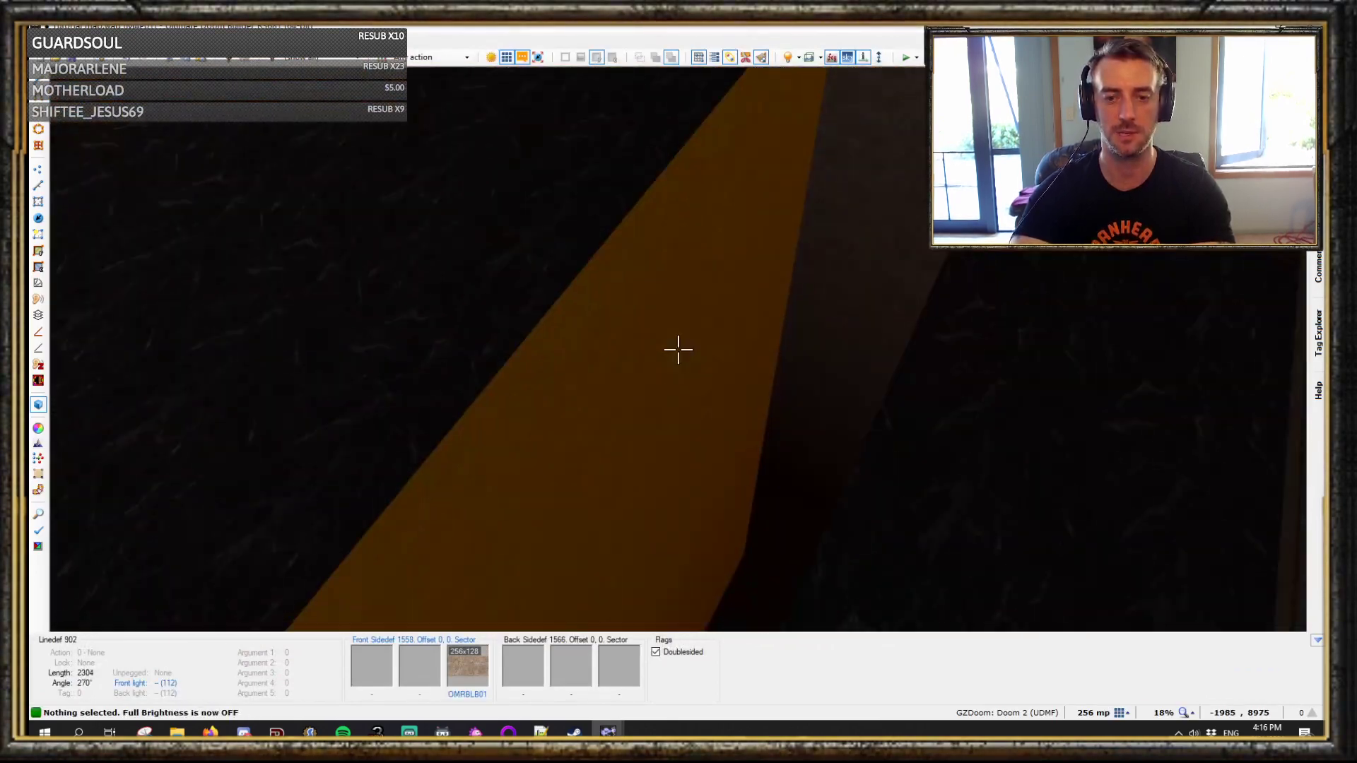
- Check the U-shaped trench without highlighting in Visual Mode, and walk up to it in a test run of the map
left_click(678, 349)
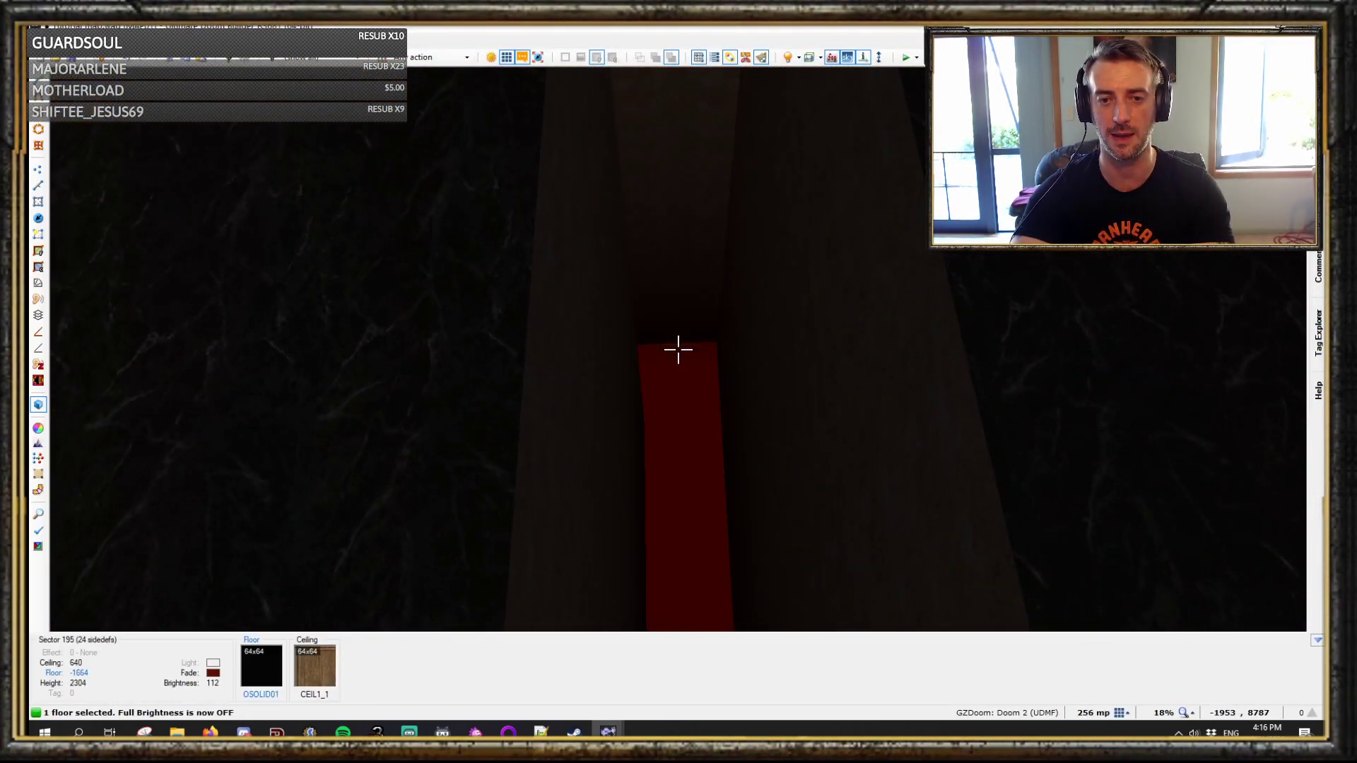
key("h")
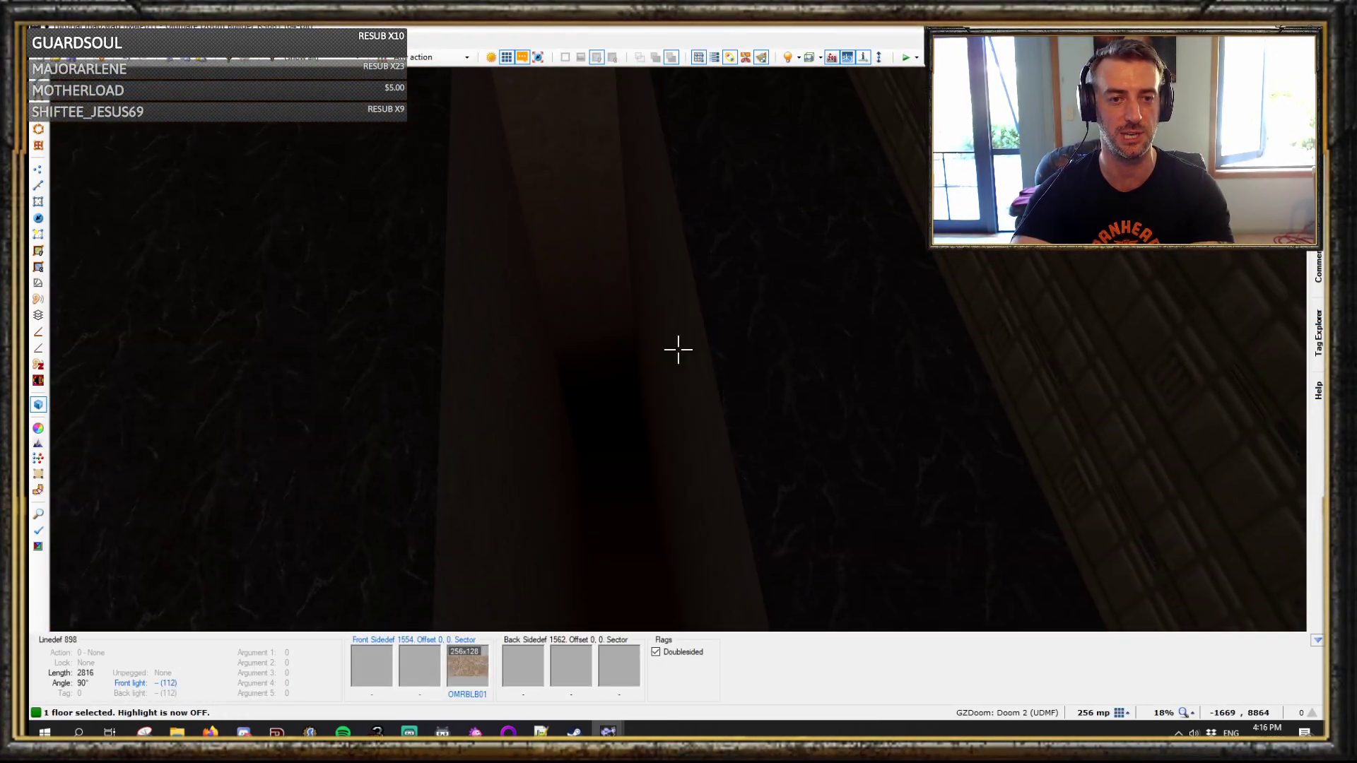
key("q")
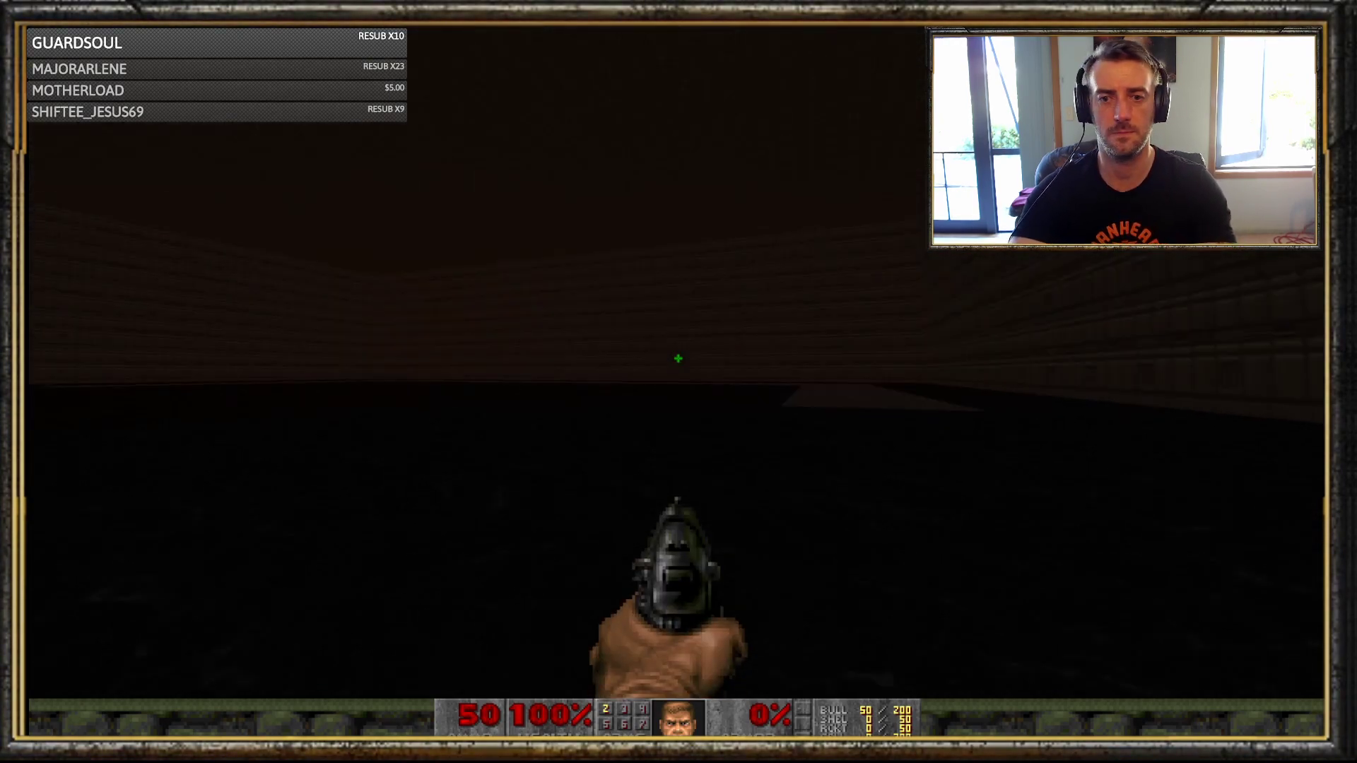
key("w")
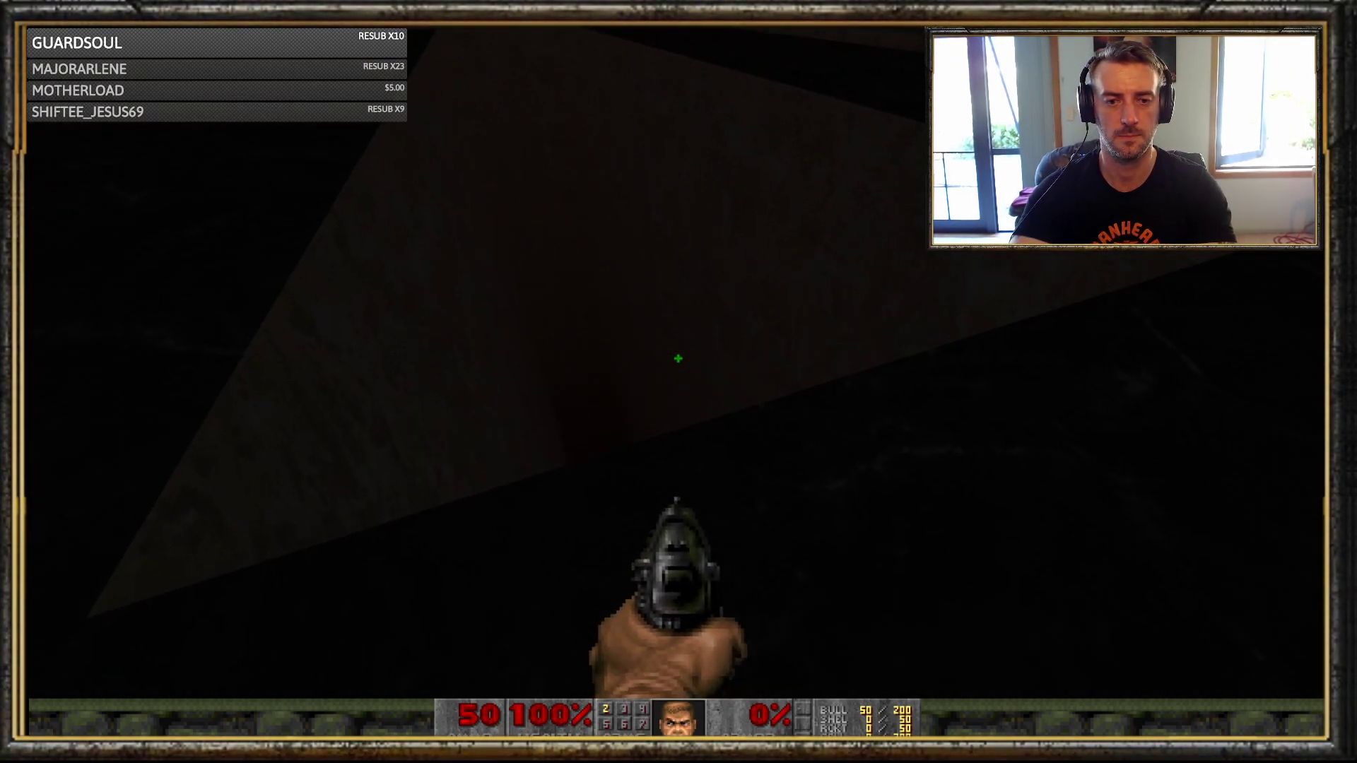
key("w")
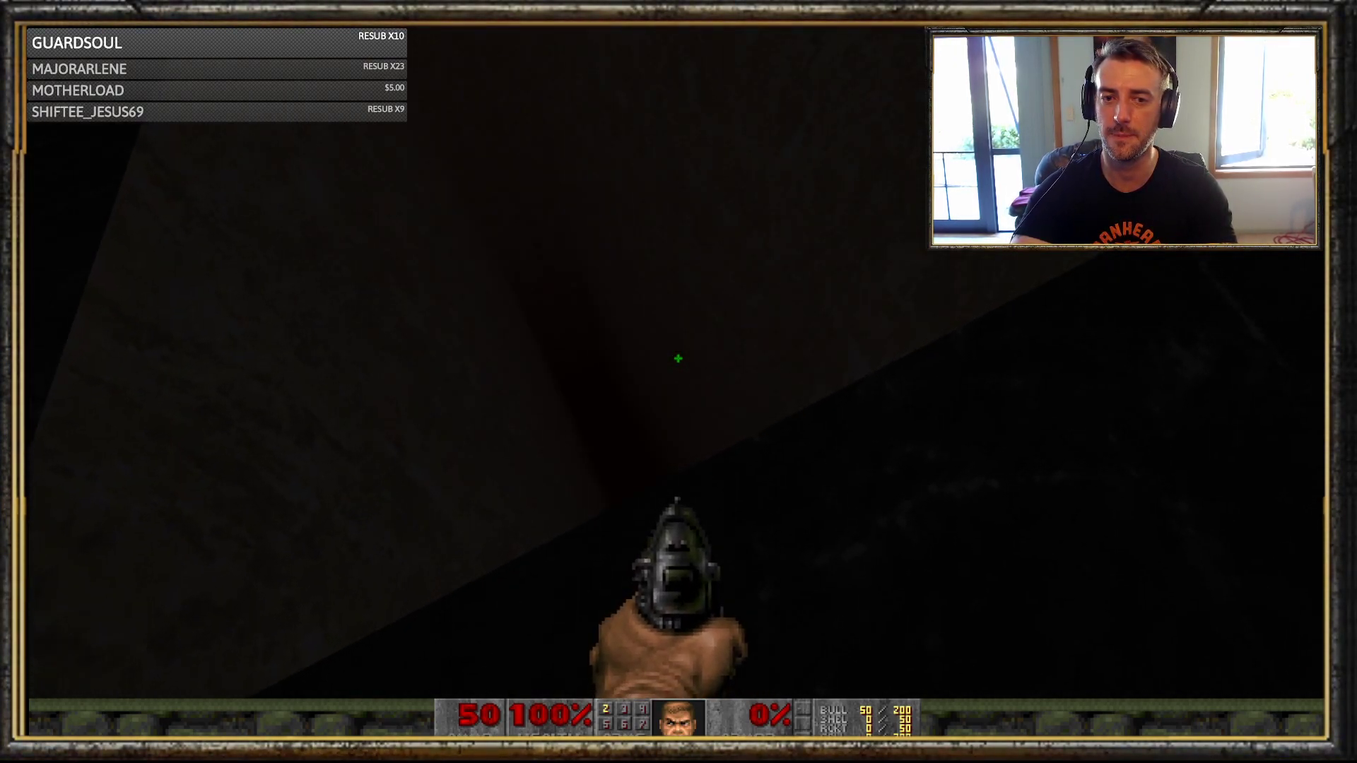
- Check the game's sound options, including the music volume, and return to the test run
key("Escape")
key("Down")
key("Return")
key("Down")
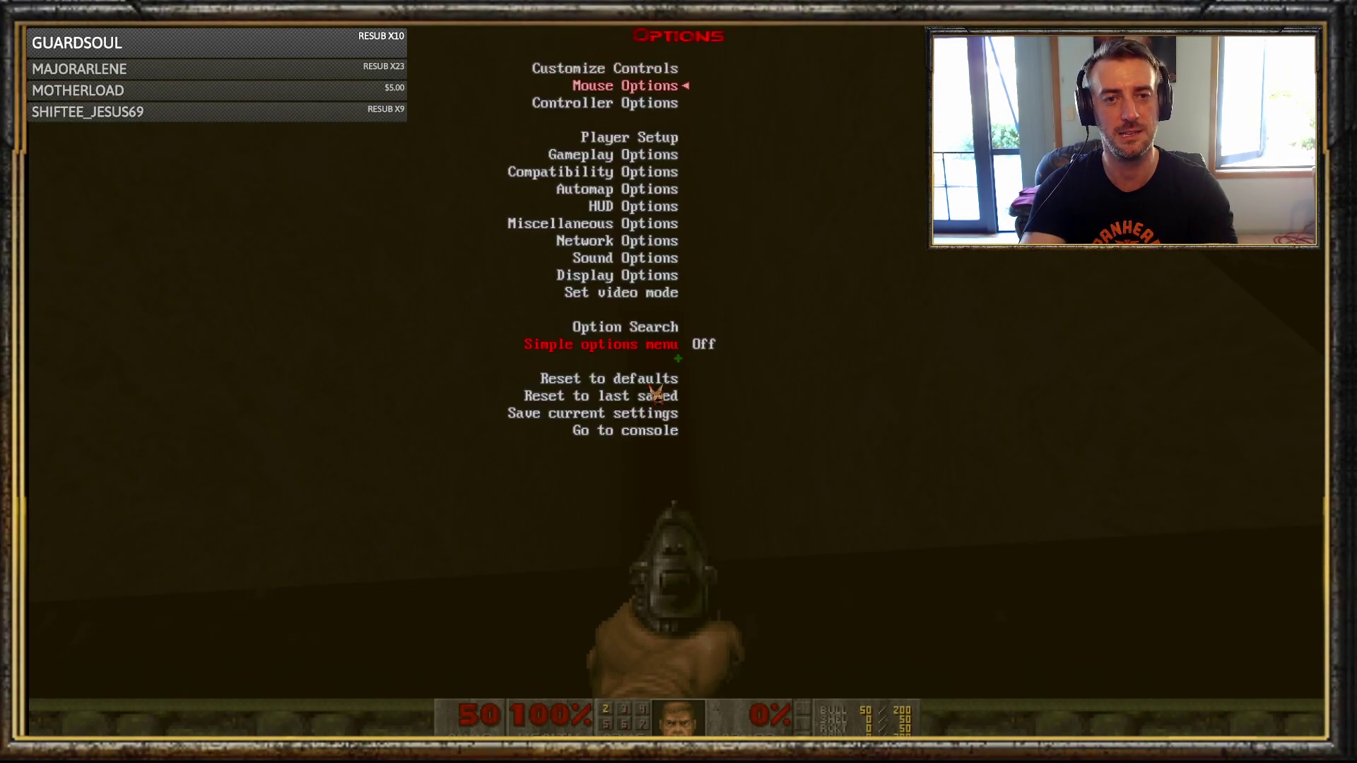
key("Return")
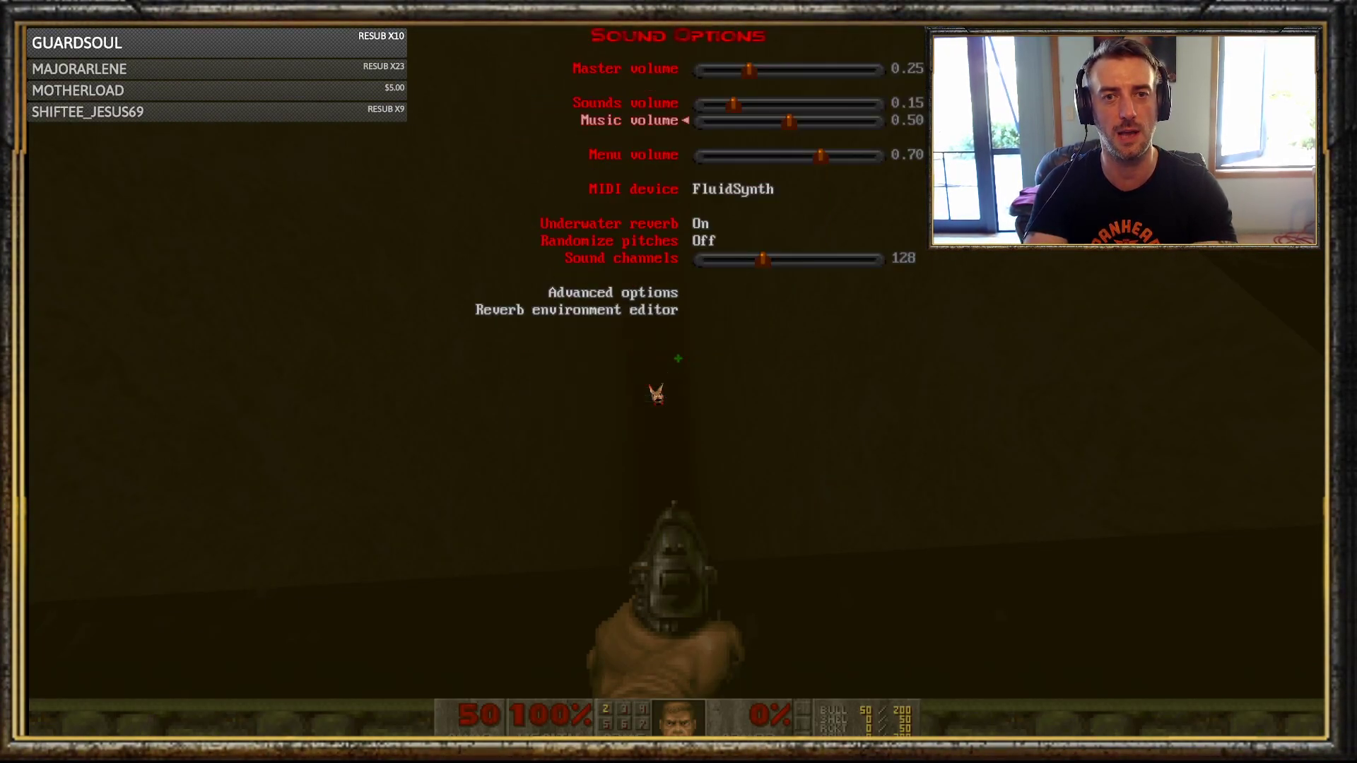
key("Escape")
key("Escape")
key("Escape")
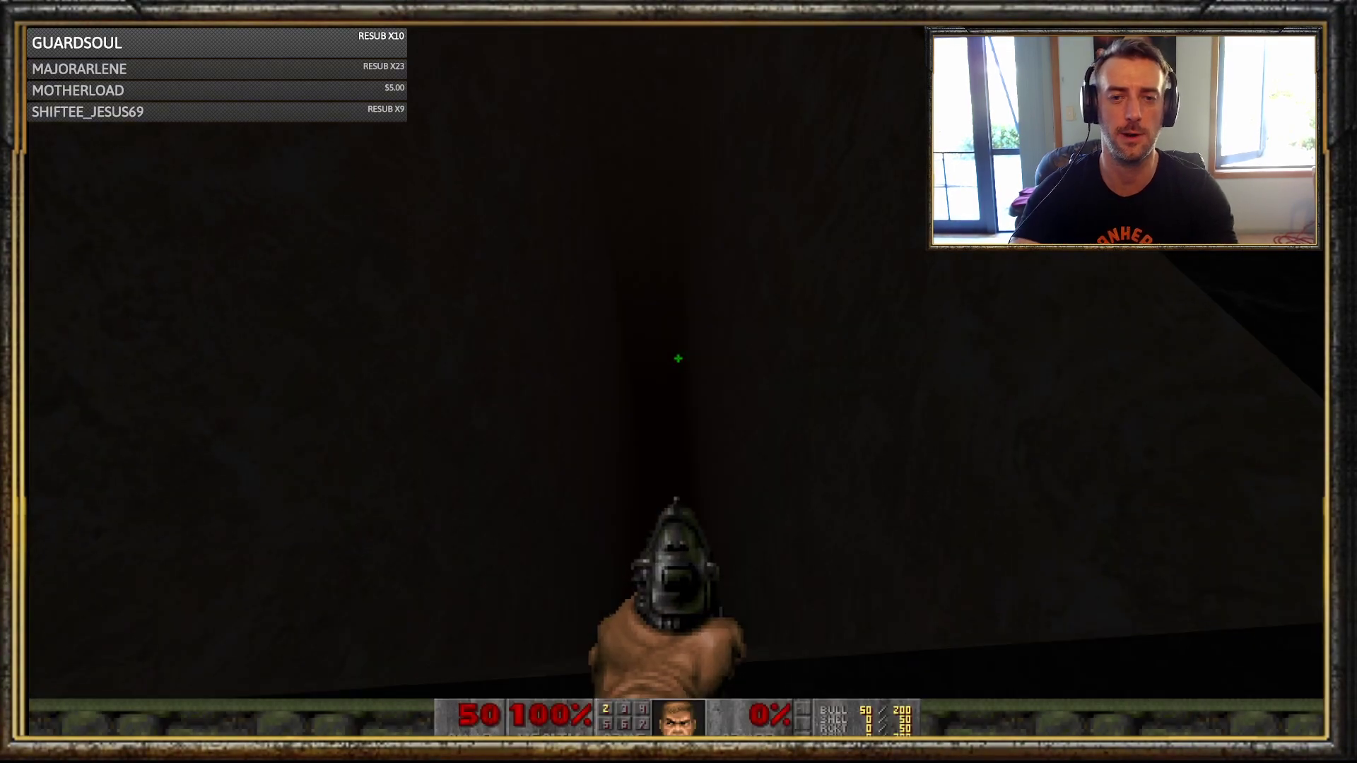
- Examine how the U-shaped trench and the pit fade into darkness in the test run, and quit the game
key("w")
key("w")
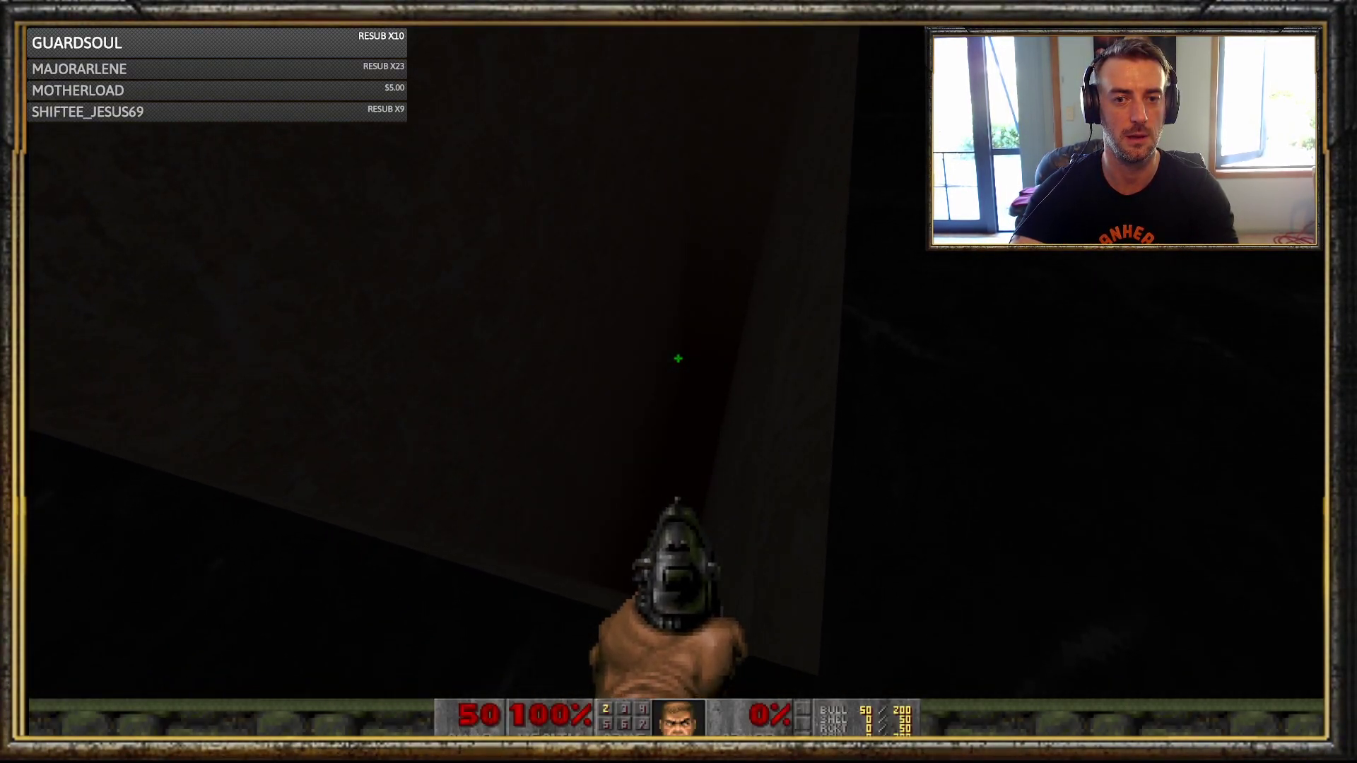
key("w")
key("w")
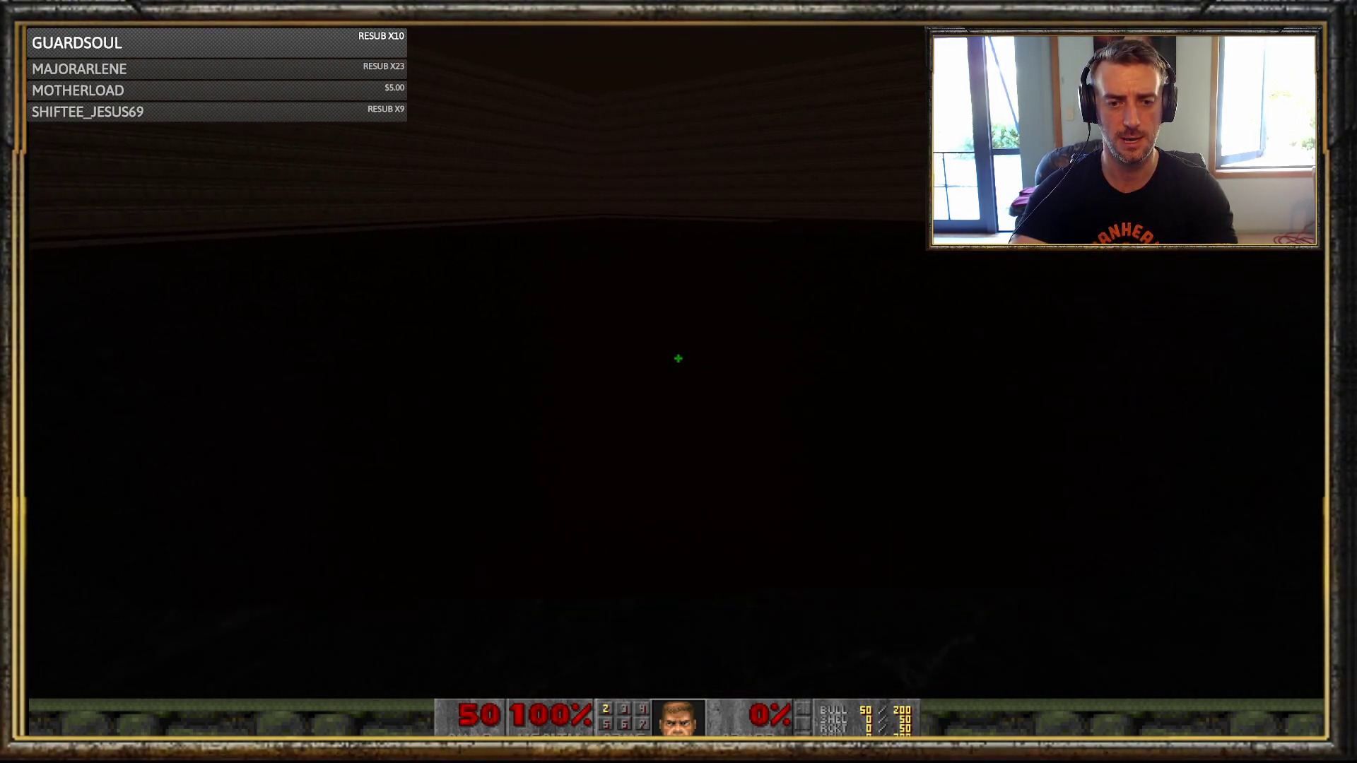
key("Escape")
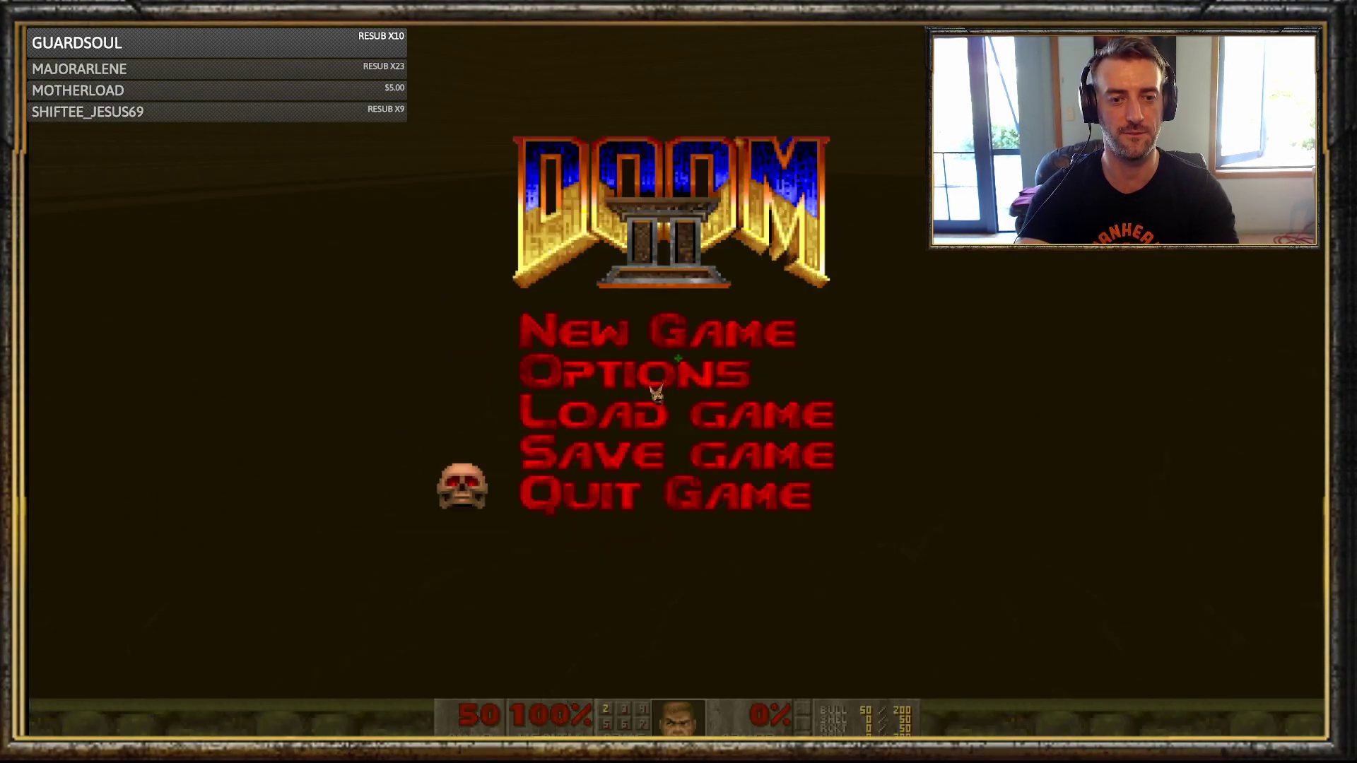
key("Up")
key("Return")
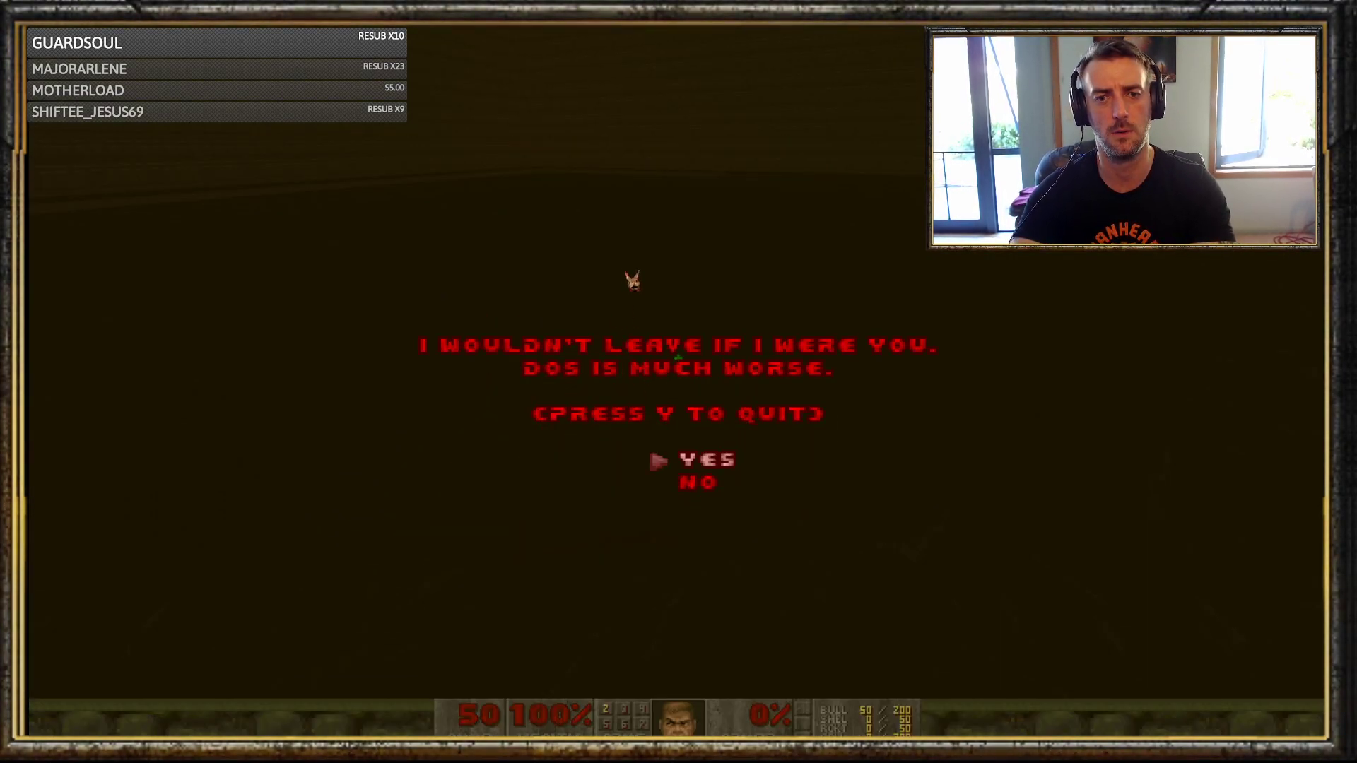
key("Return")
- Set the brightness of both the room sector and the pit sector to 144
left_click_drag(705, 371, 708, 374)
scroll(545, 314, "up", 2)
right_click(653, 307)
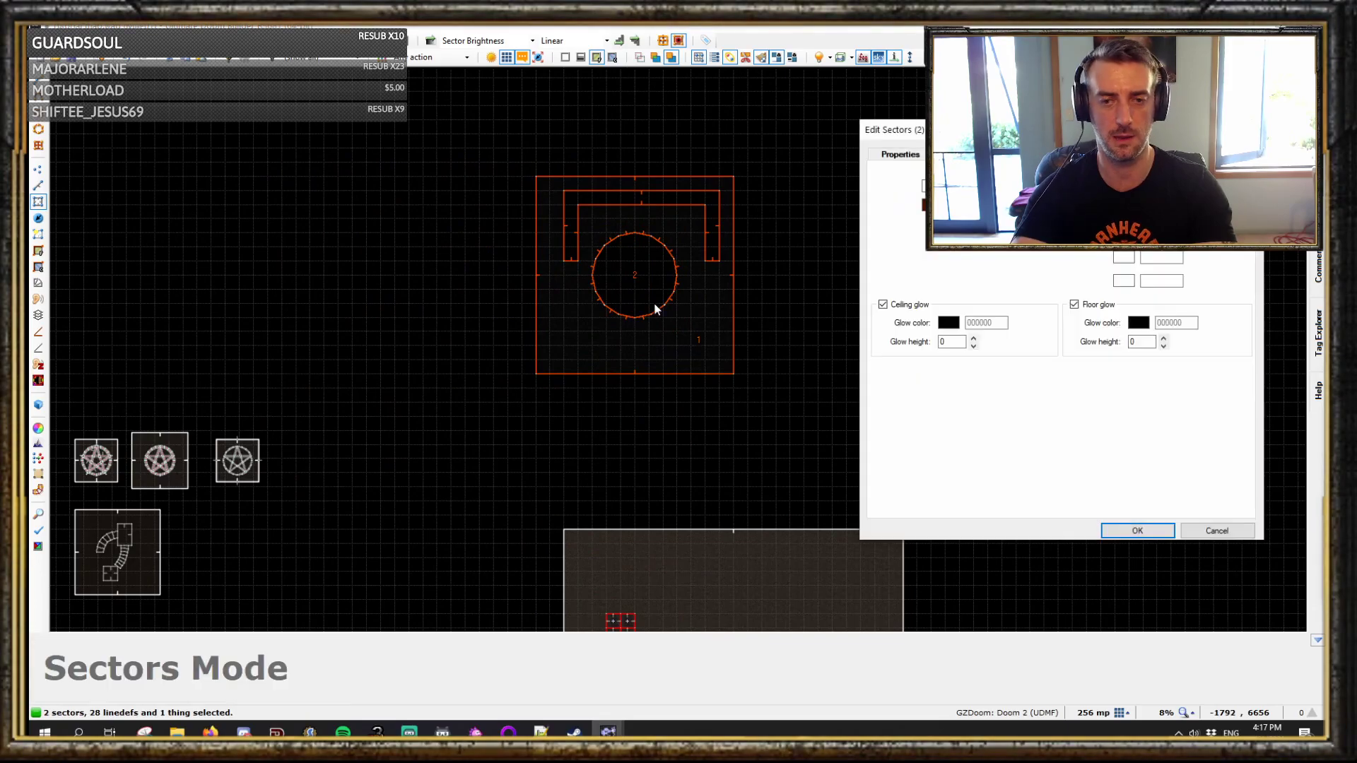
type("144")
key("Return")
- Check the properties and flags of the attenuated light at the pit's centre
scroll(677, 319, "up", 6)
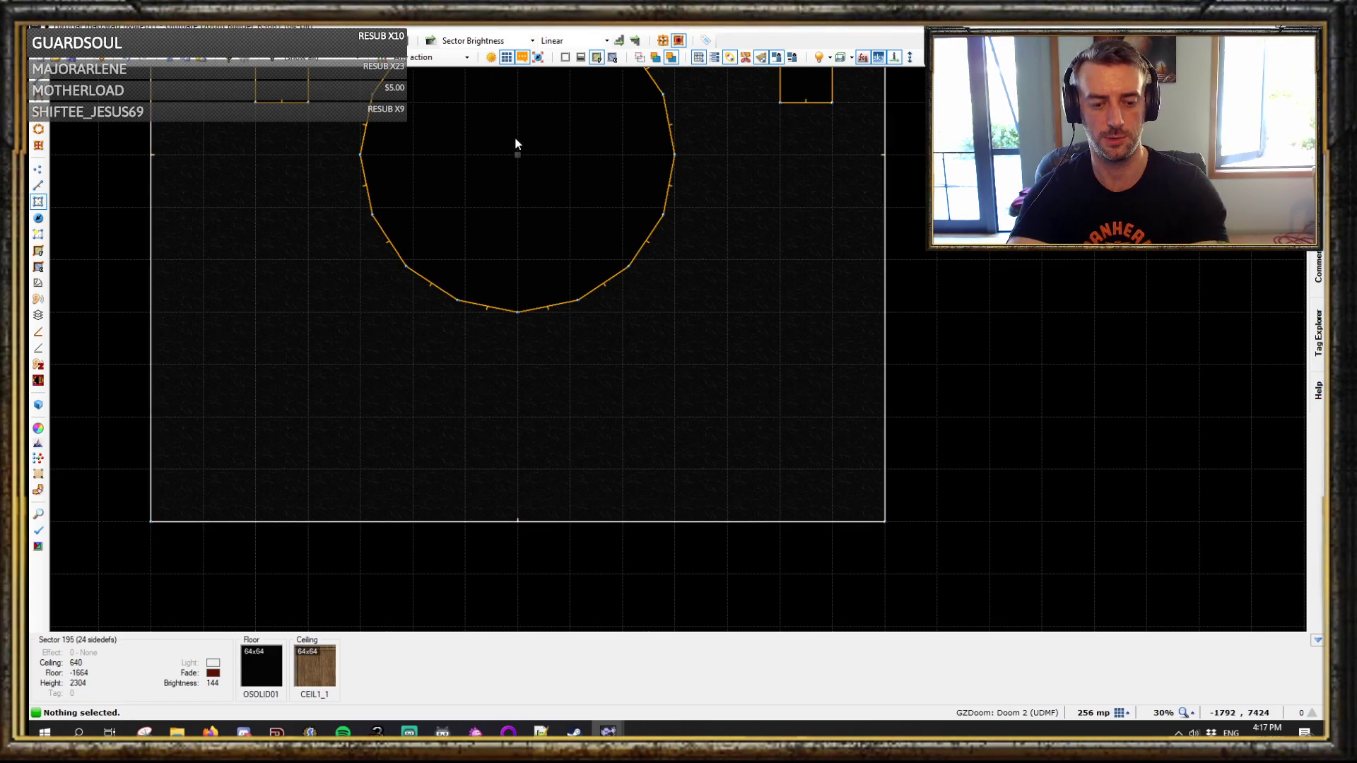
key("t")
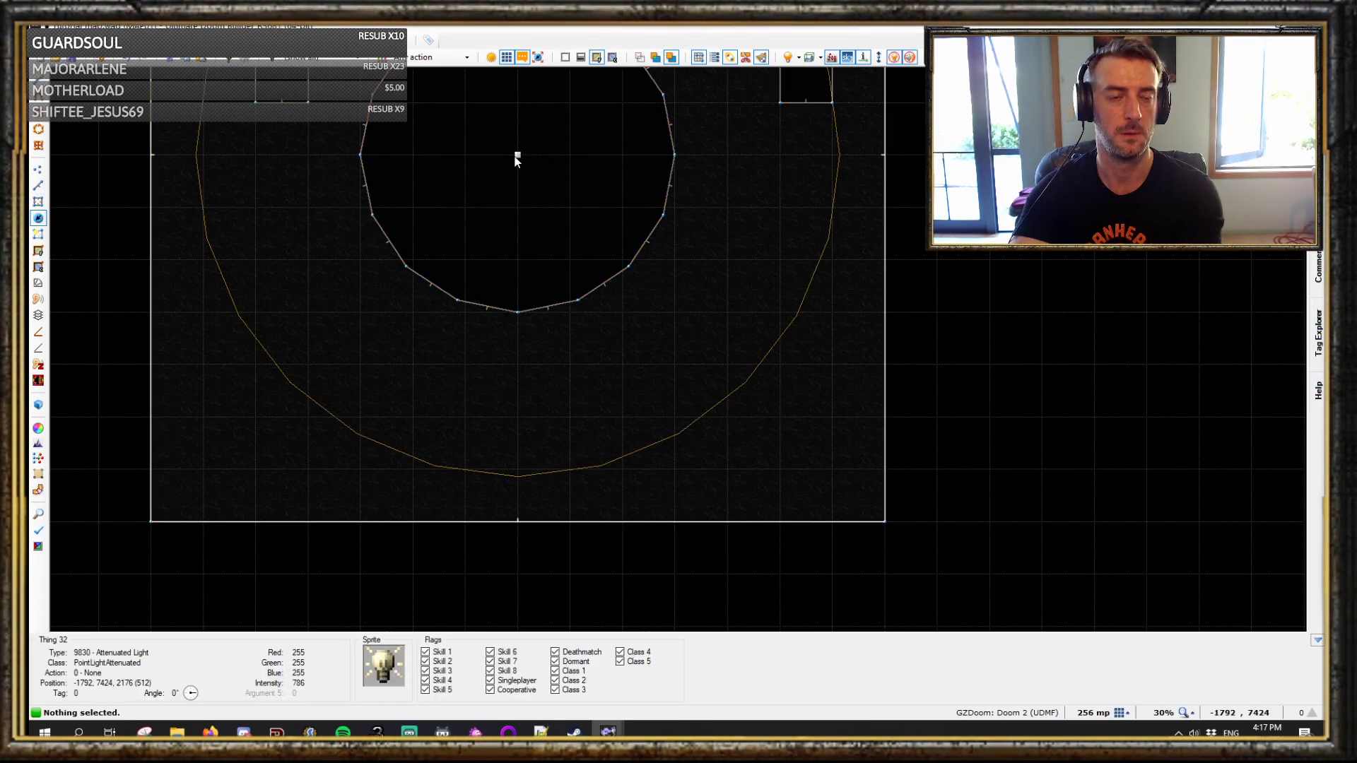
right_click(518, 155)
left_click(106, 247)
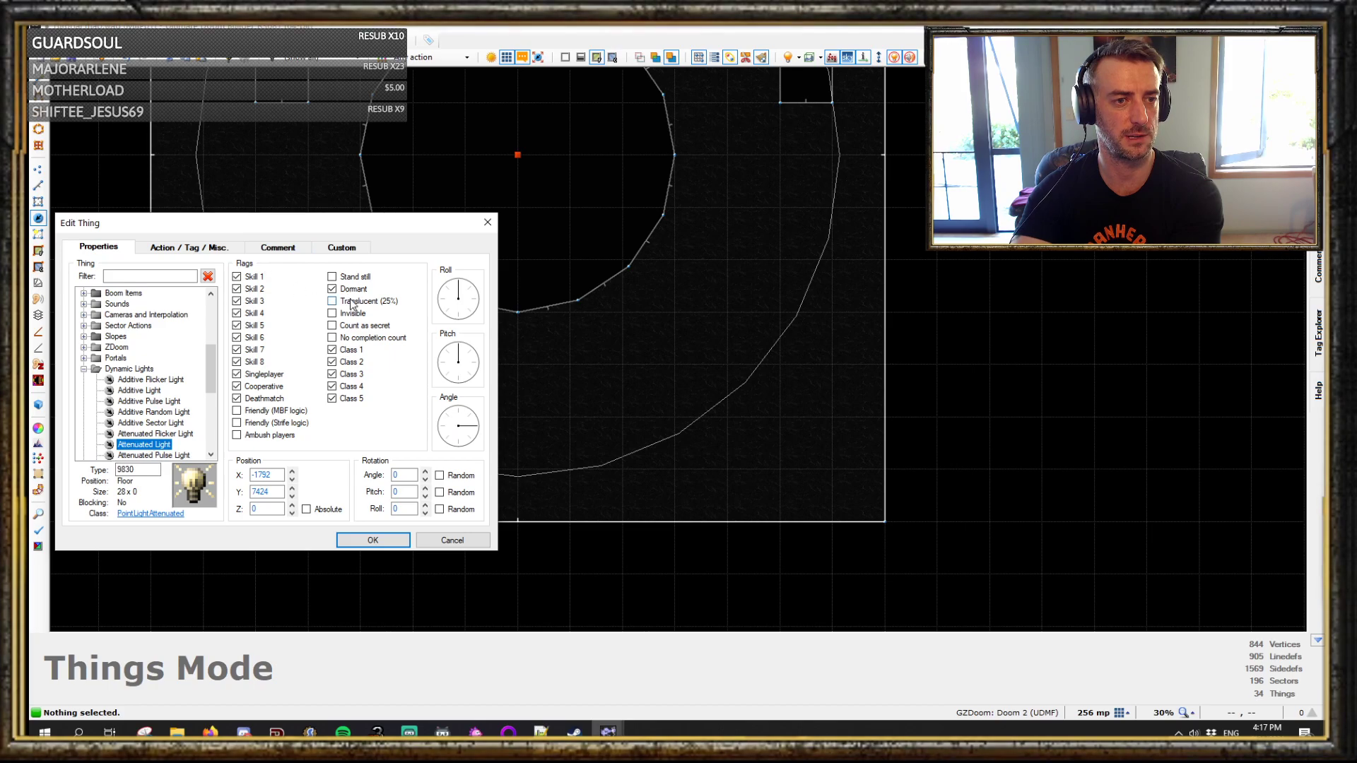
left_click(377, 539)
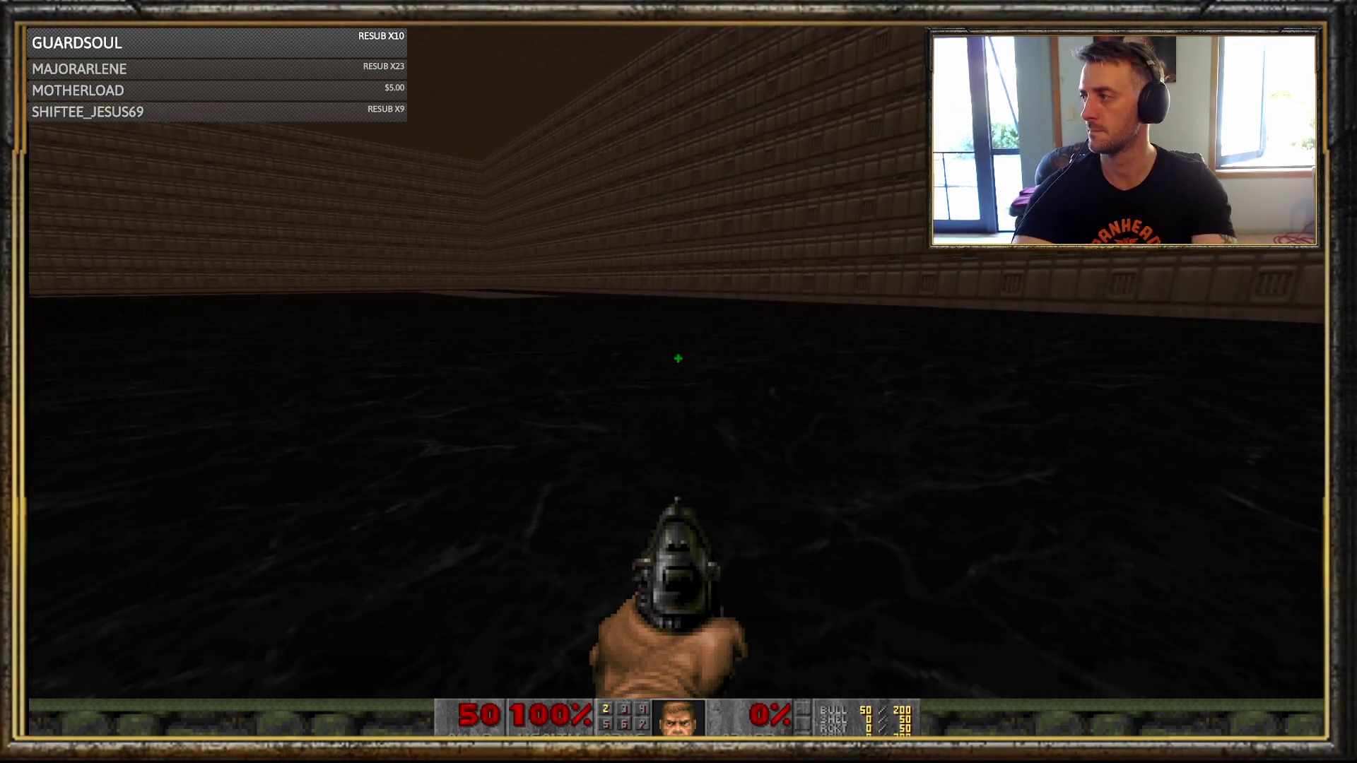
- Test the map in-game, walking around the pit and the U-shaped trench to examine the room's lighting and fog
key("w")
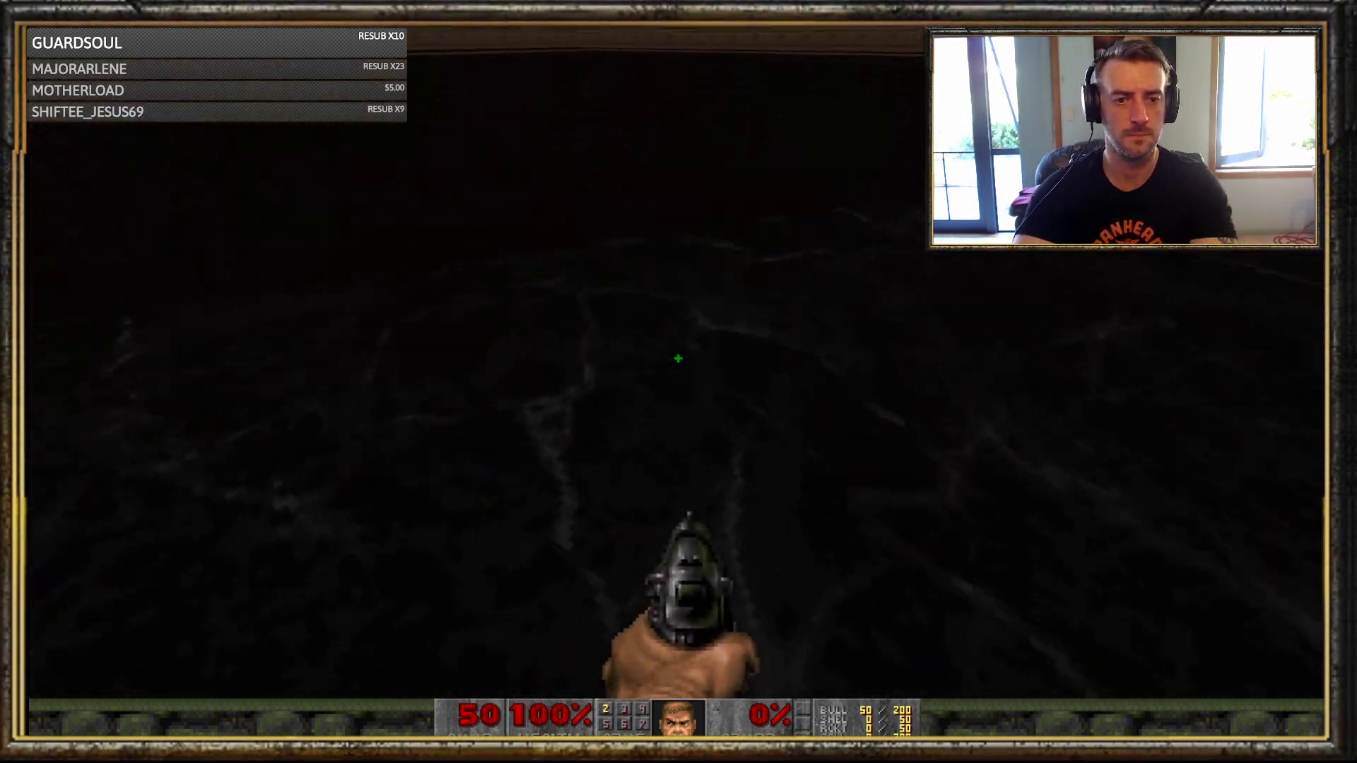
key("w")
key("w")
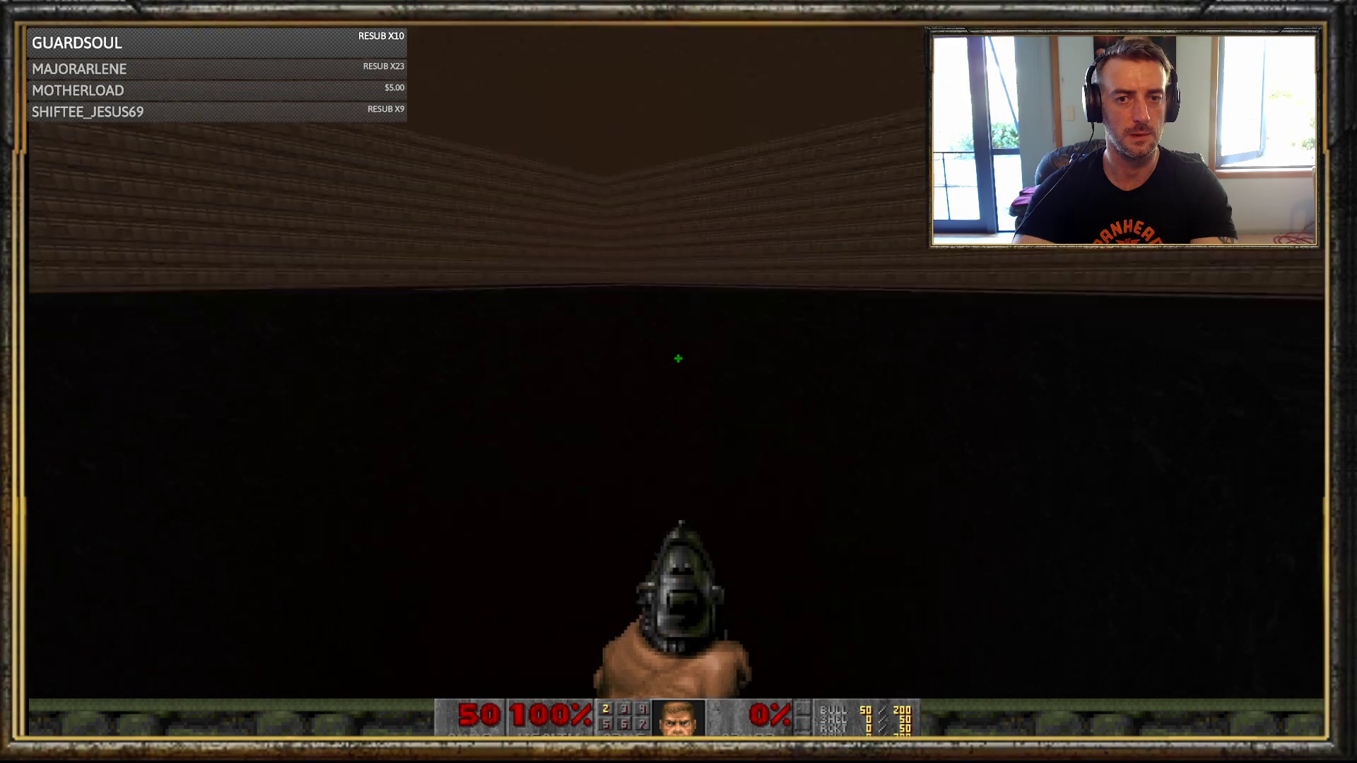
key("w")
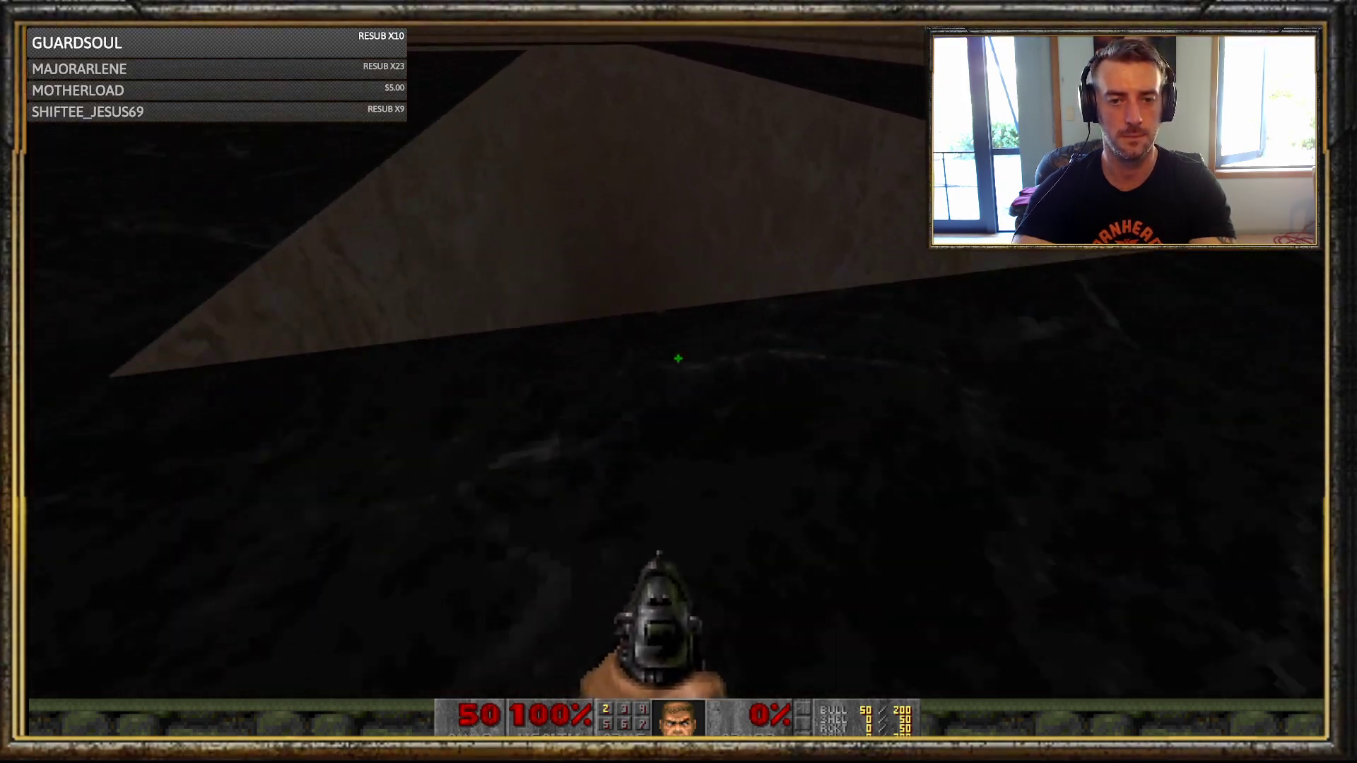
key("w")
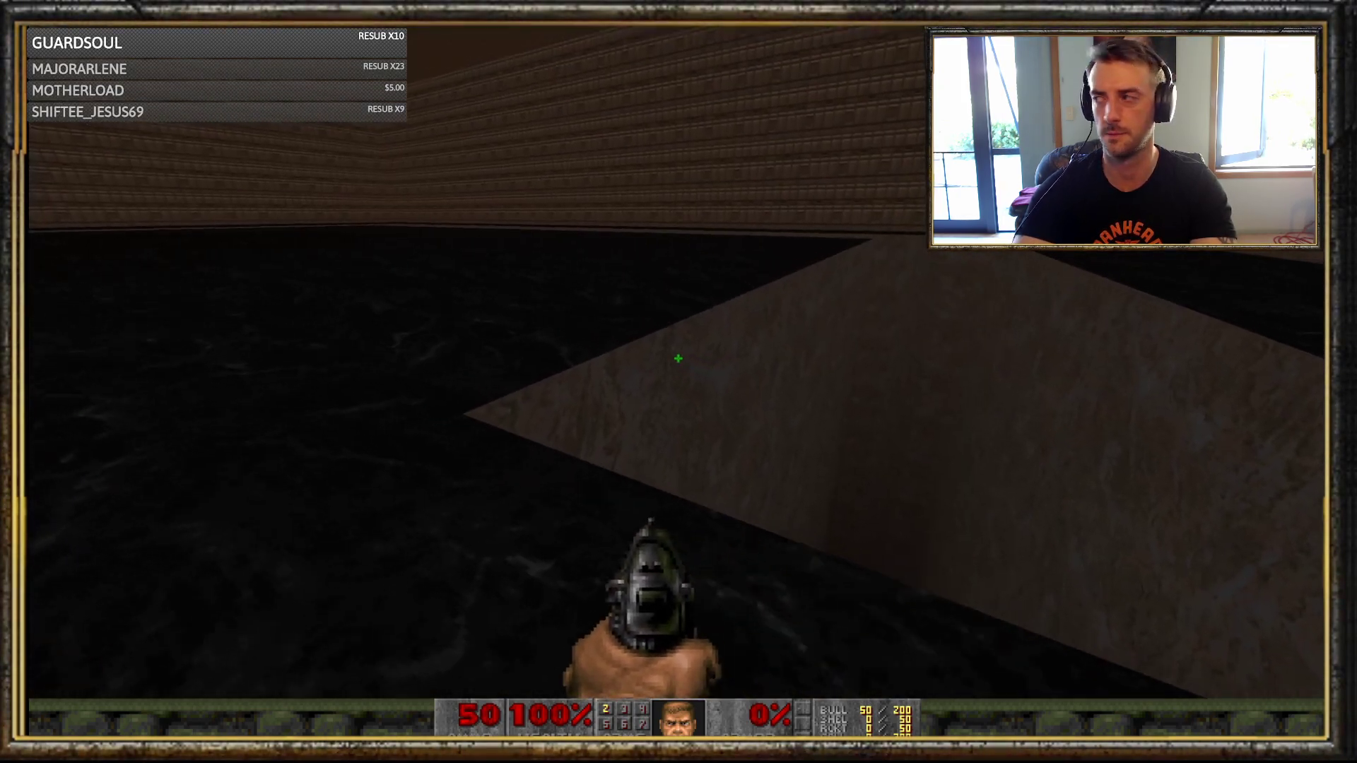
key("w")
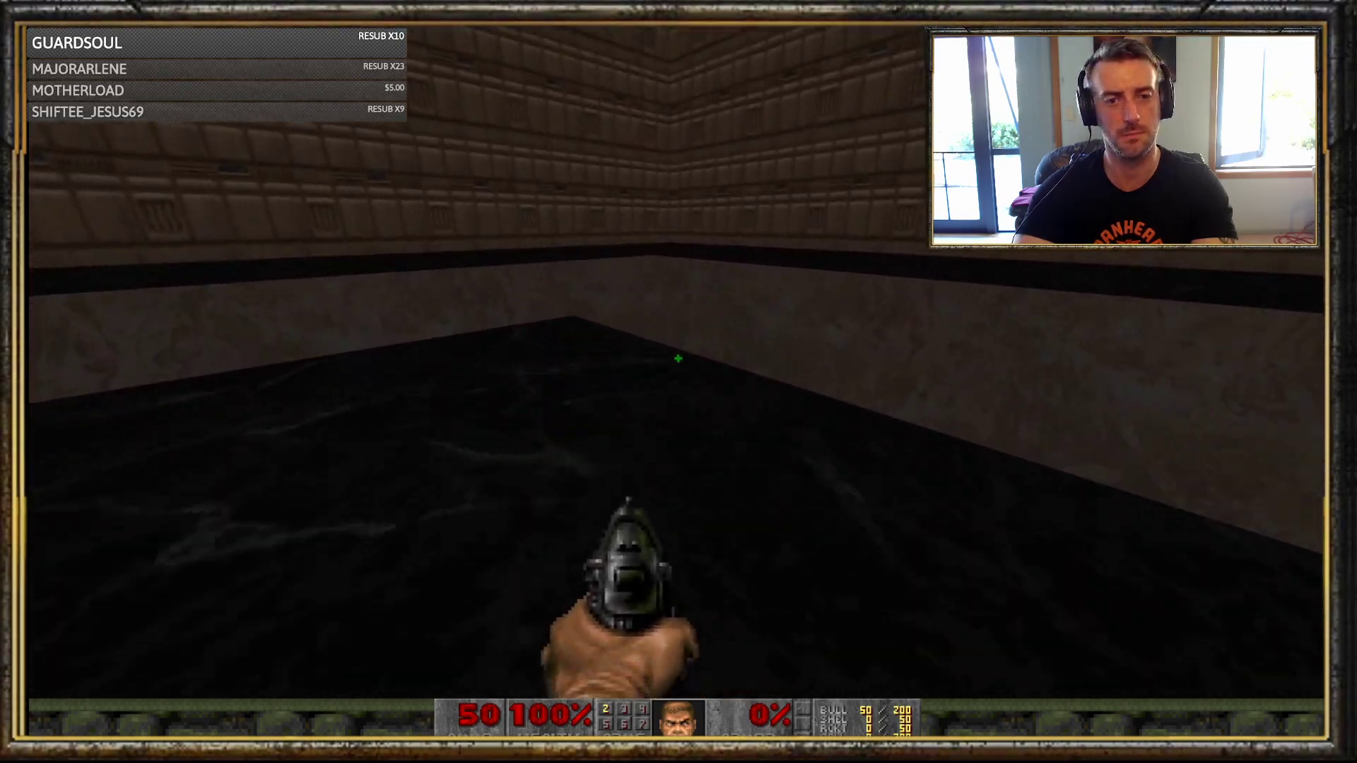
key("a")
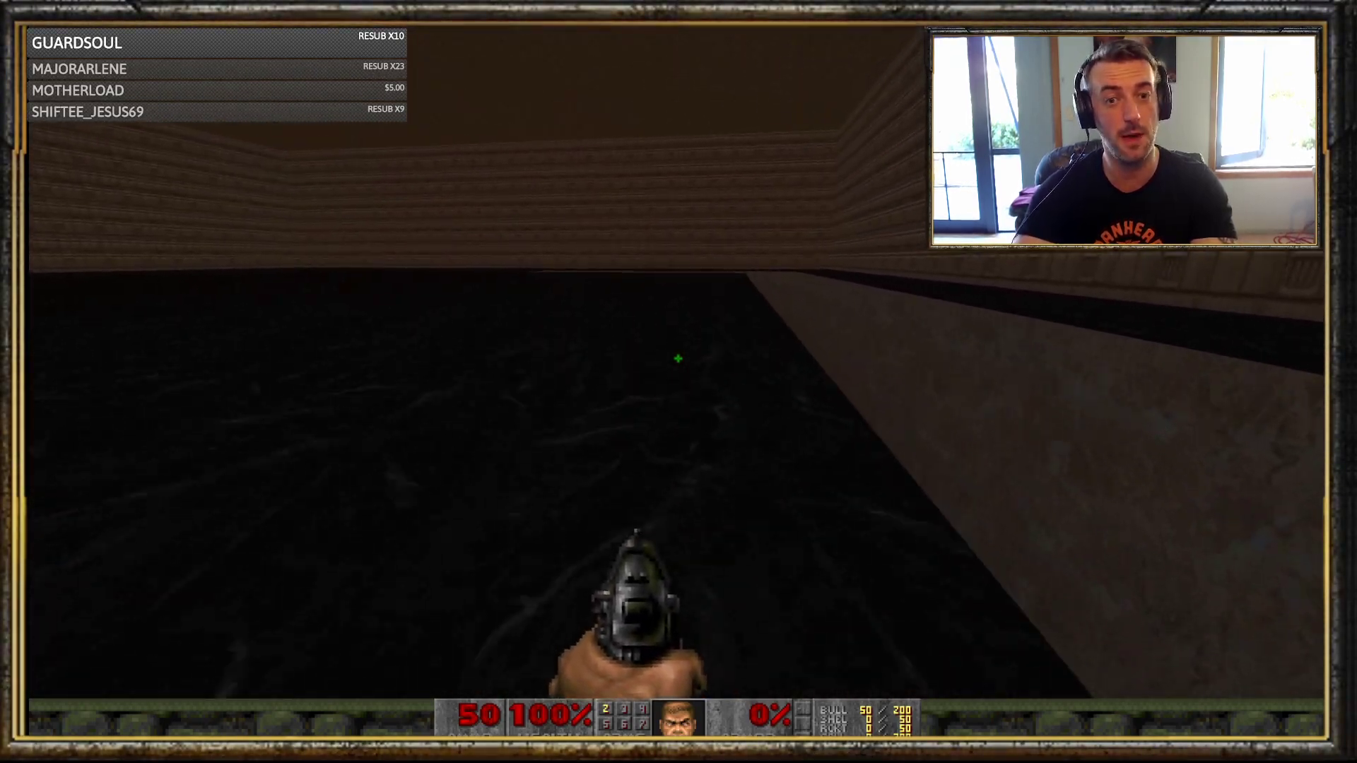
key("d")
key("a")
key("a")
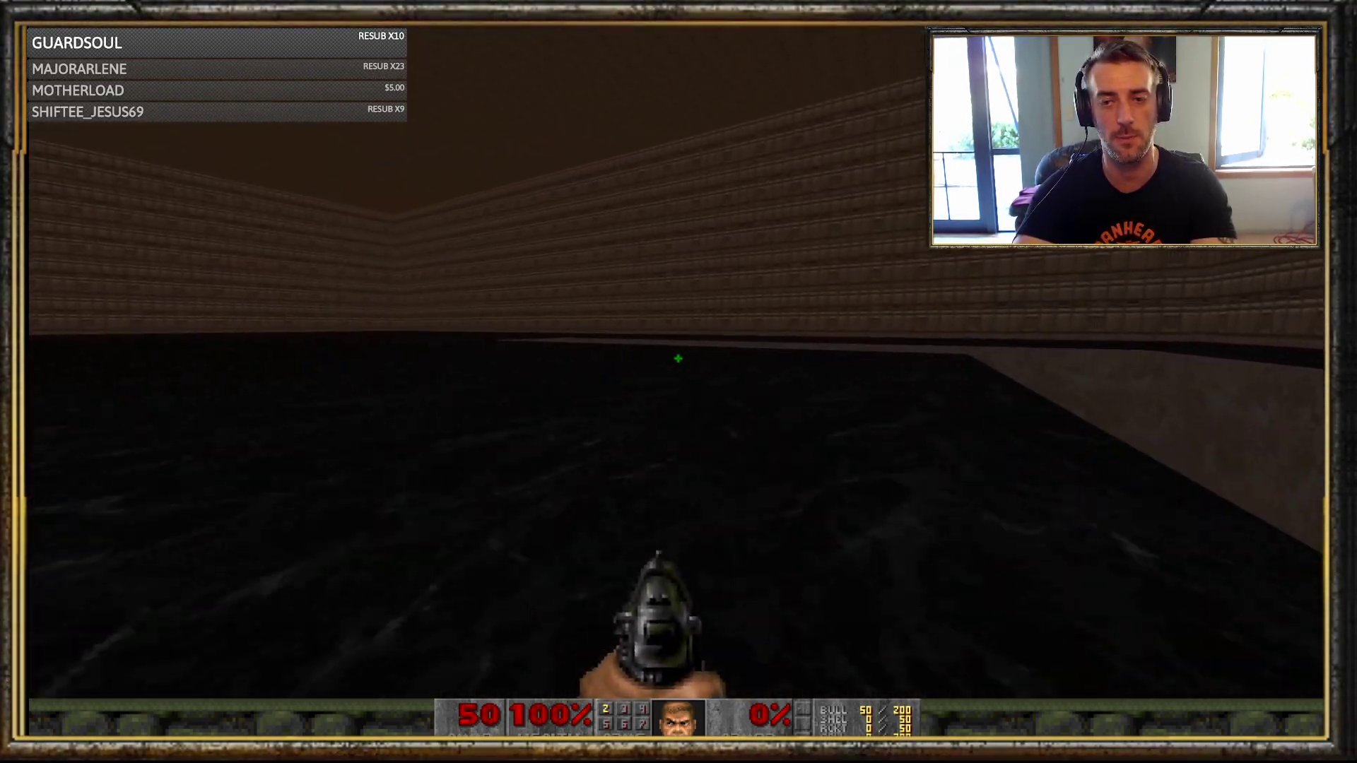
key("d")
key("w")
key("w")
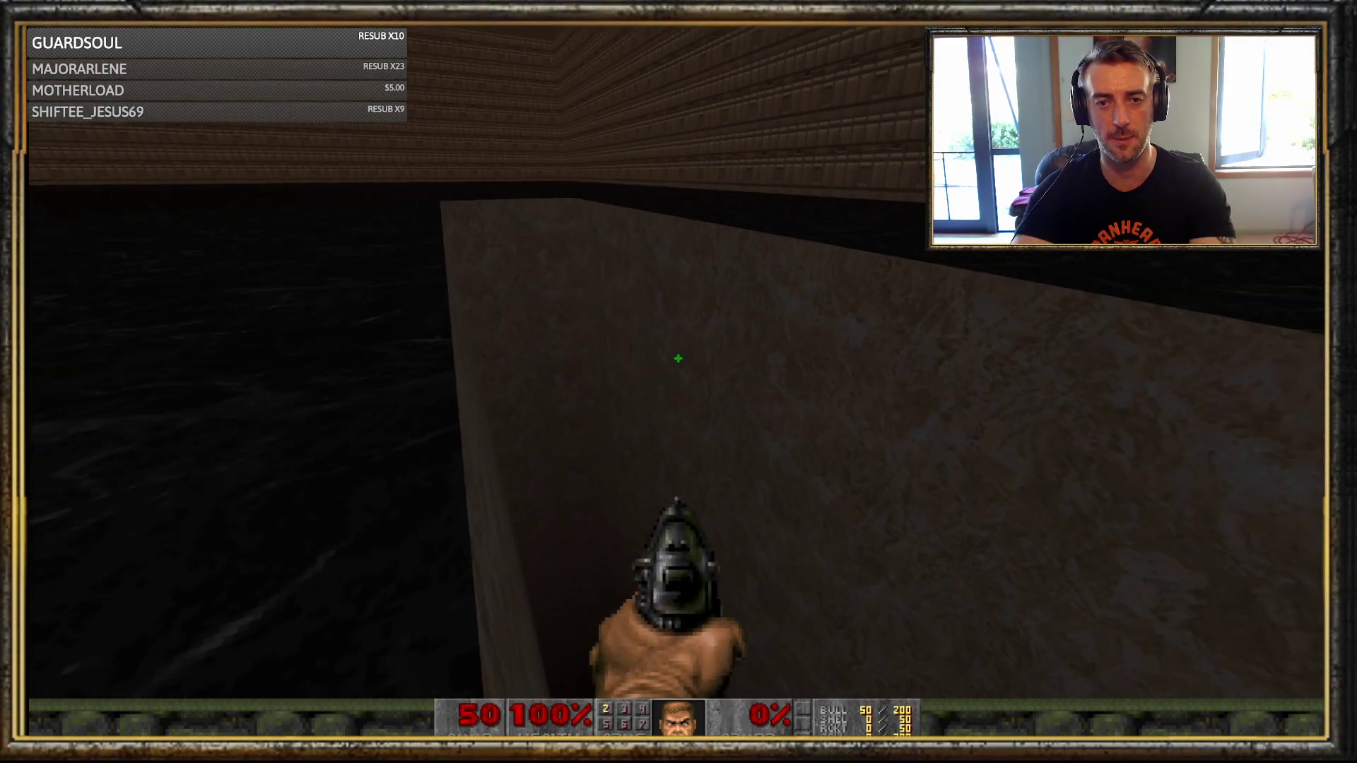
key("a")
key("a")
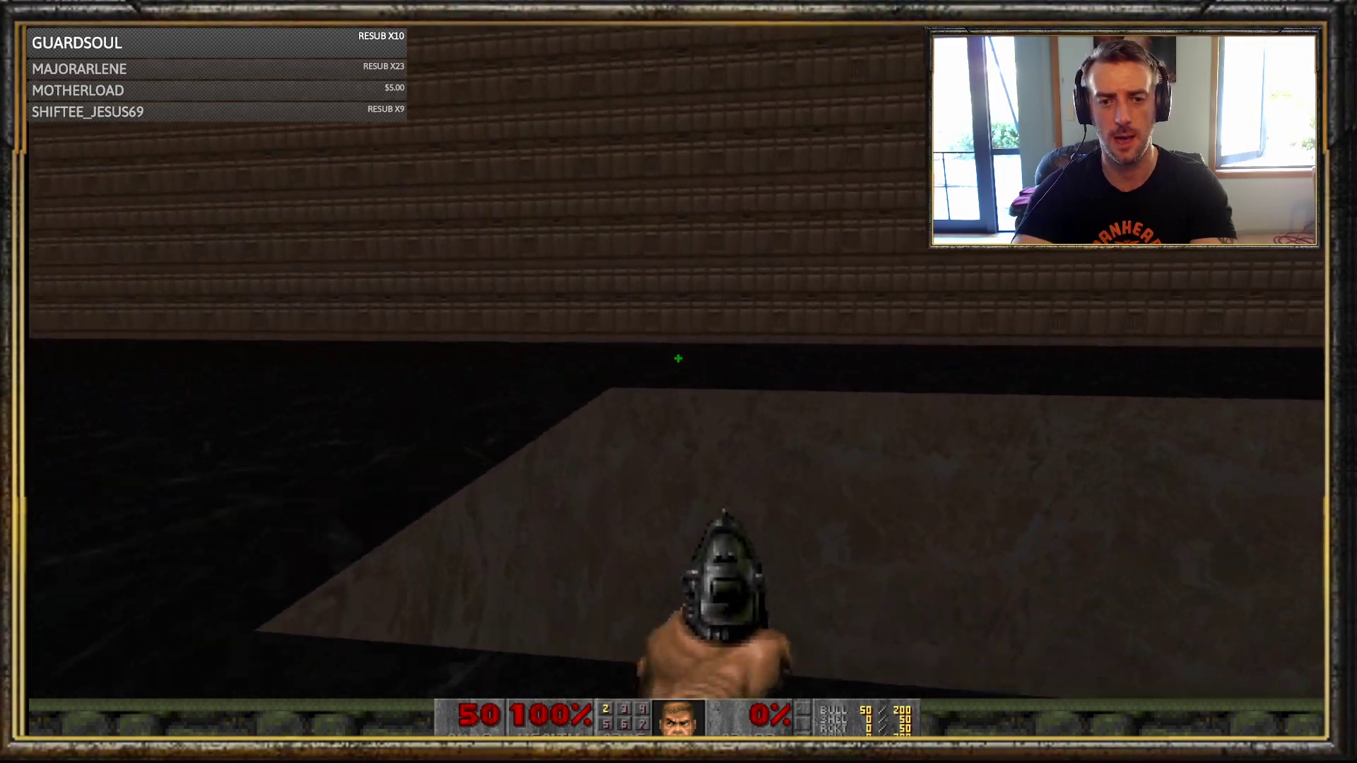
key("s")
key("w")
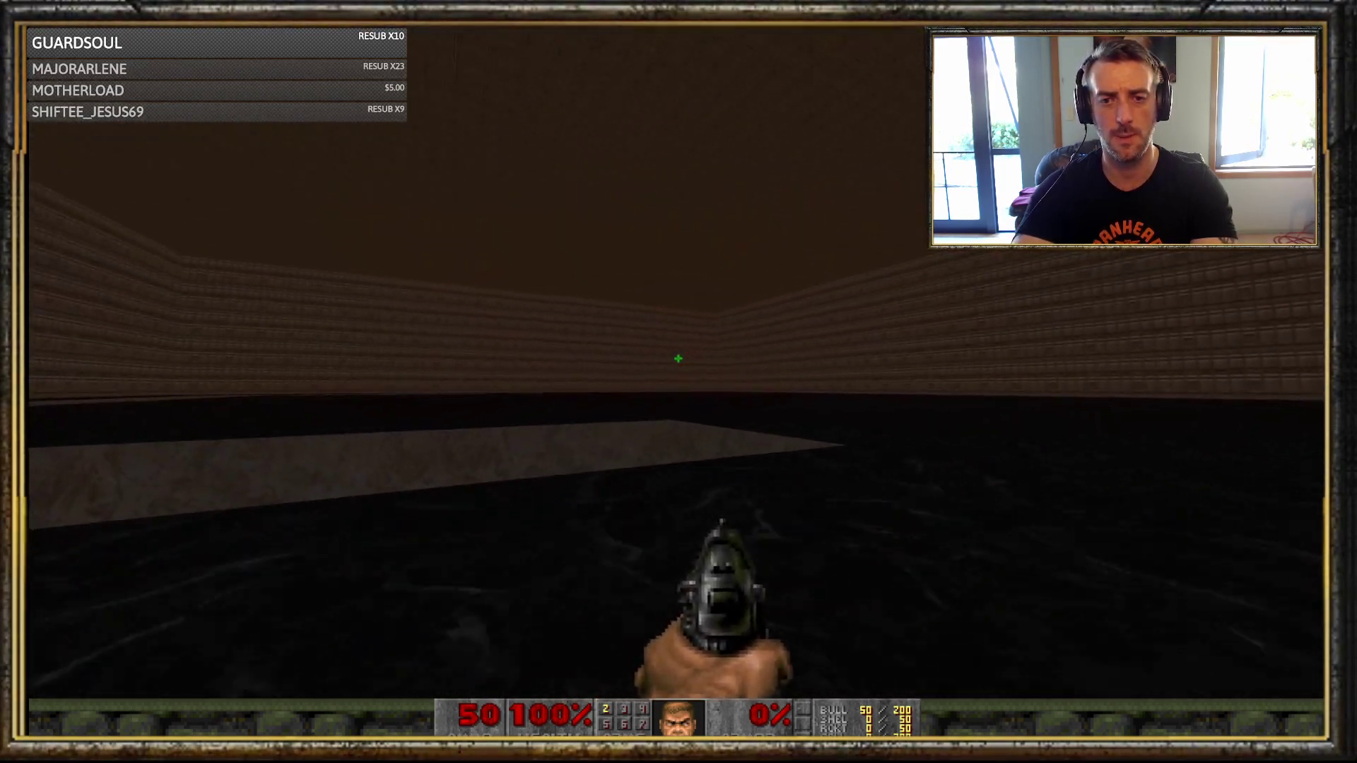
key("w")
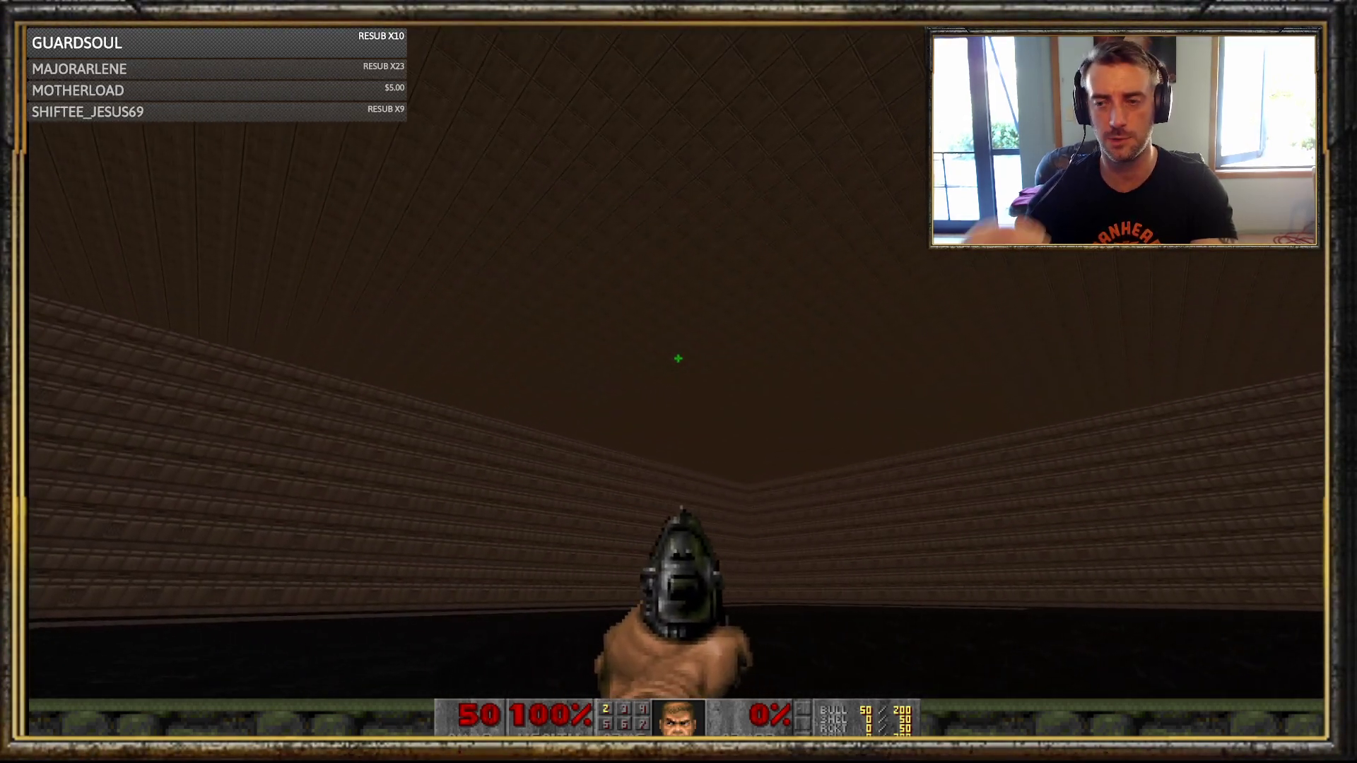
key("Escape")
key("Return")
key("Escape")
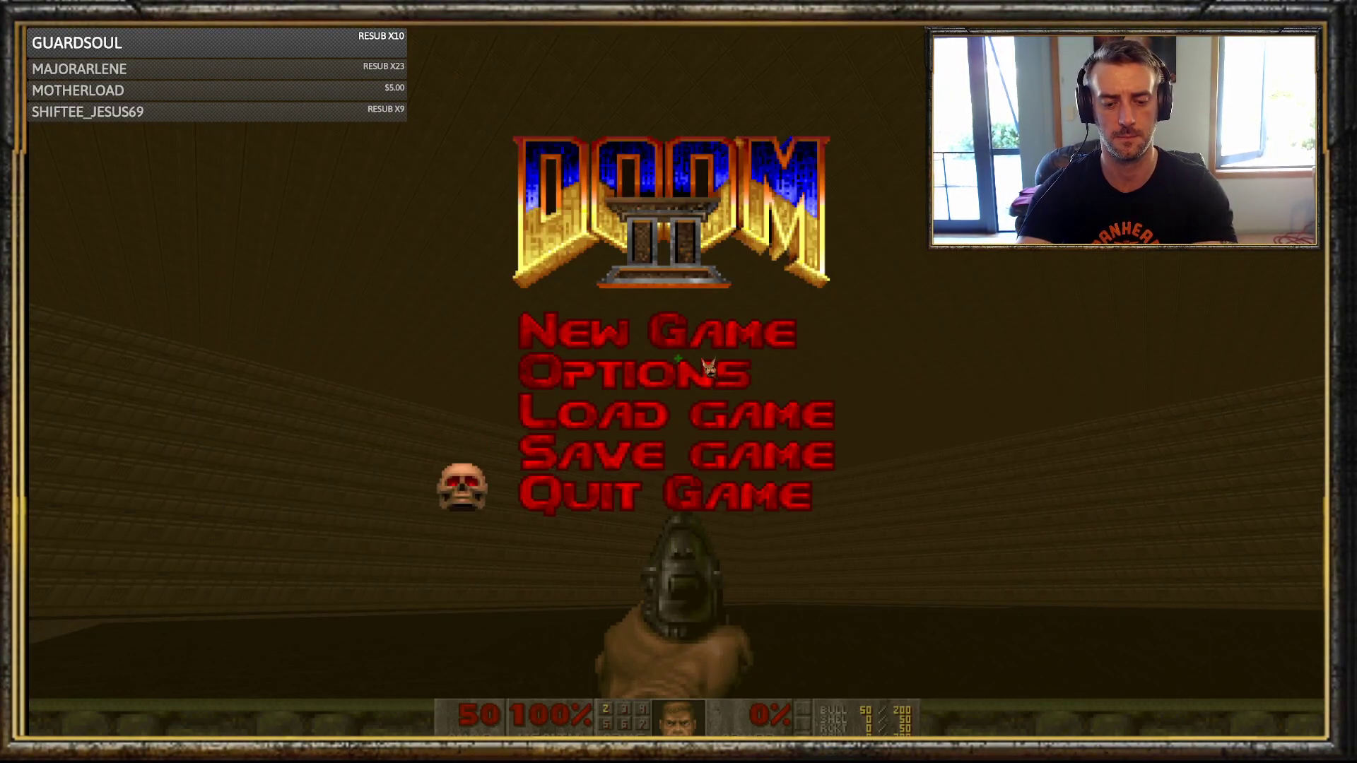
- Quit the test run and raise the ceiling of the circular pit sector to 1792
key("Return")
key("y")
key("q")
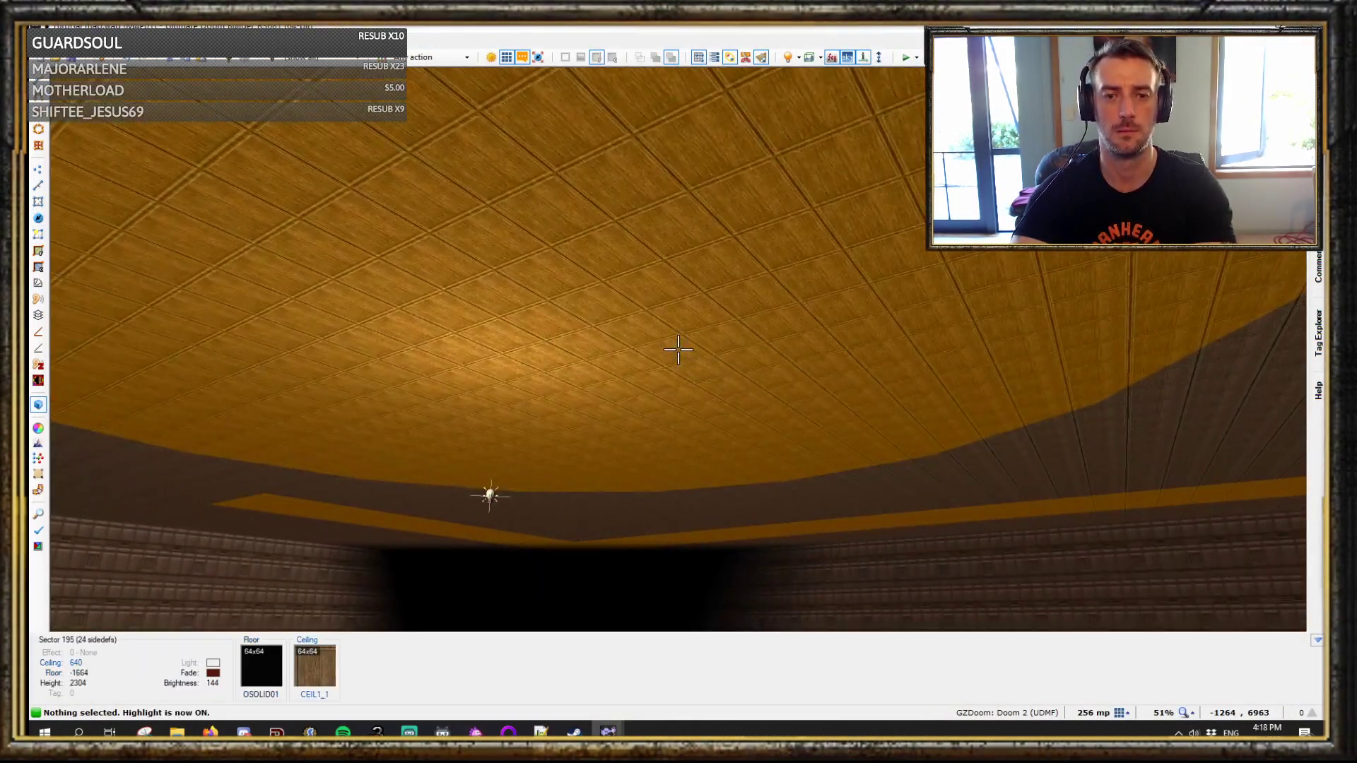
scroll(677, 350, "up", 10)
key("c")
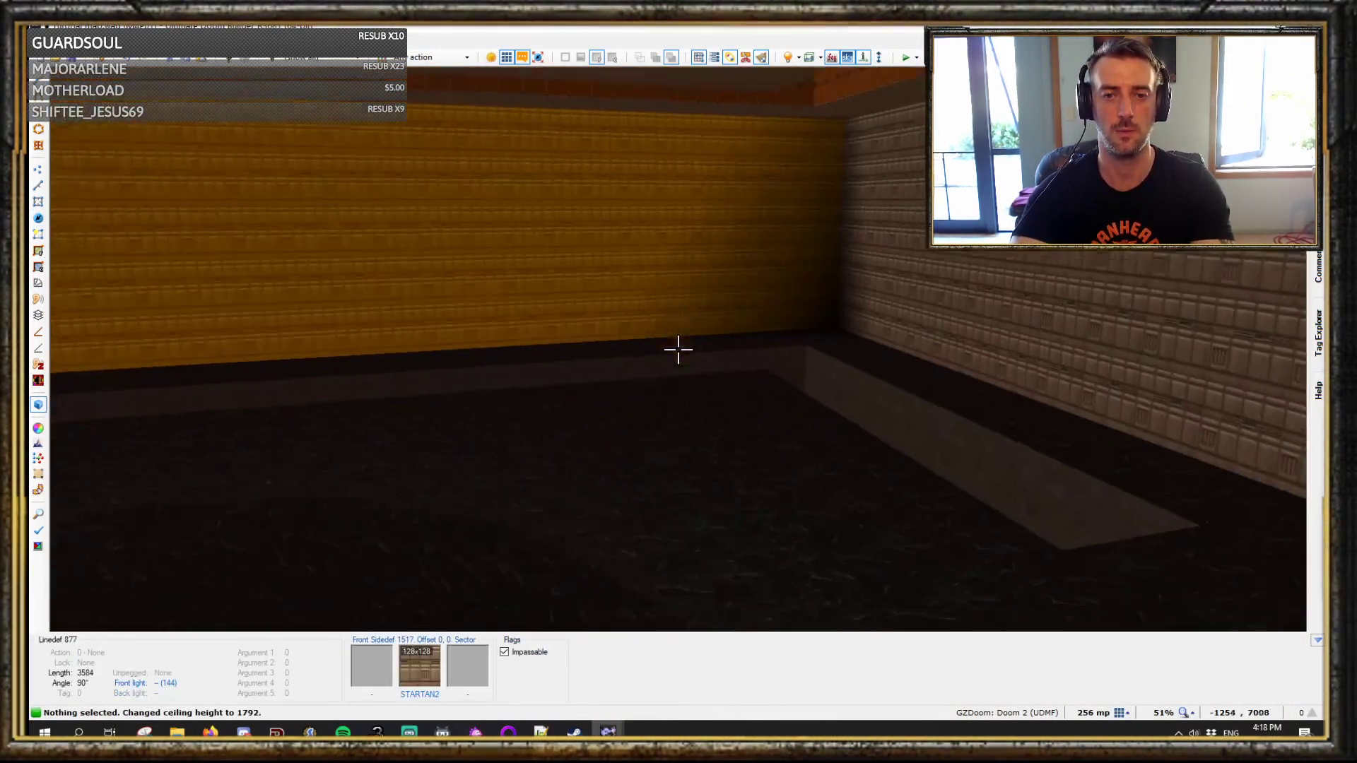
- Flood-fill the shaft walls above the pit with the OMRBLC01 texture and auto-align them horizontally
middle_click(677, 349, "ctrl")
middle_click(678, 349, "shift")
key("a")
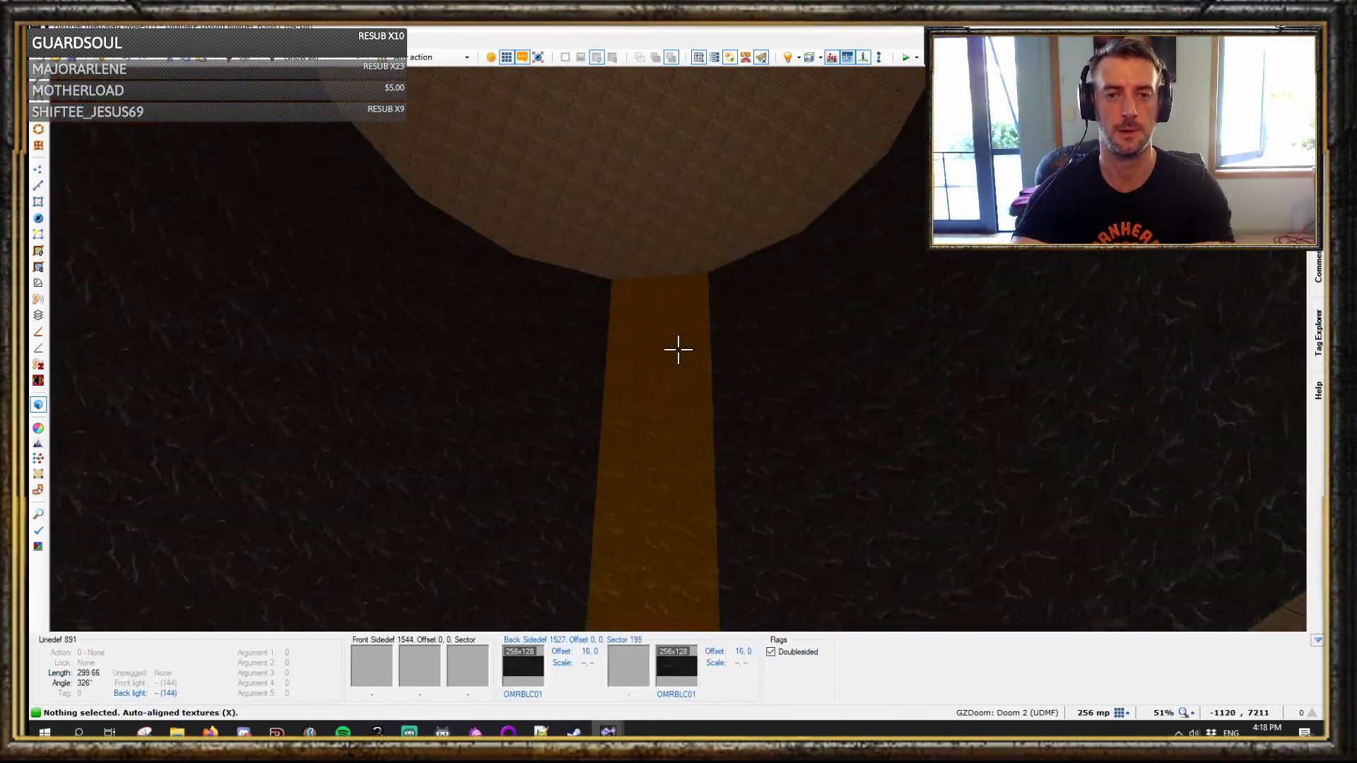
- Set the pit sector's upper wall color to black
right_click(678, 349)
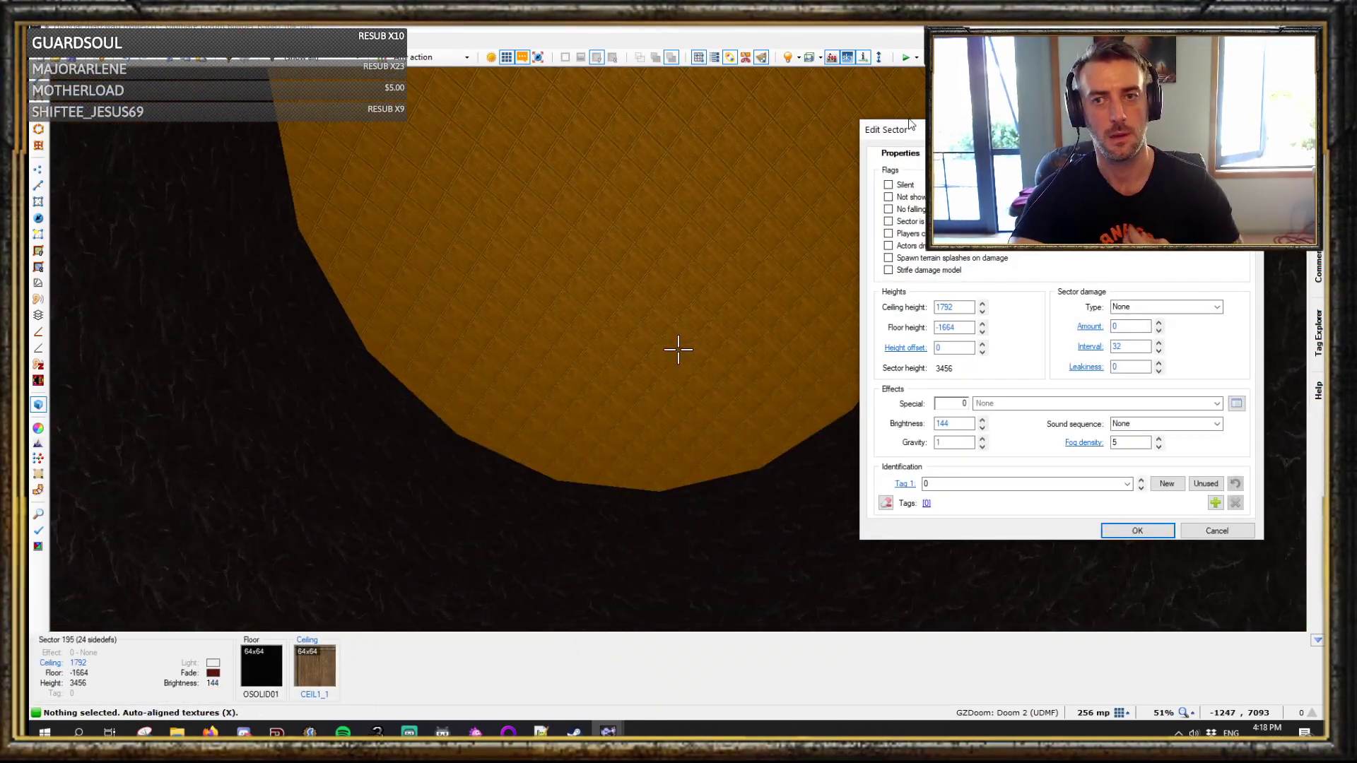
left_click(964, 153)
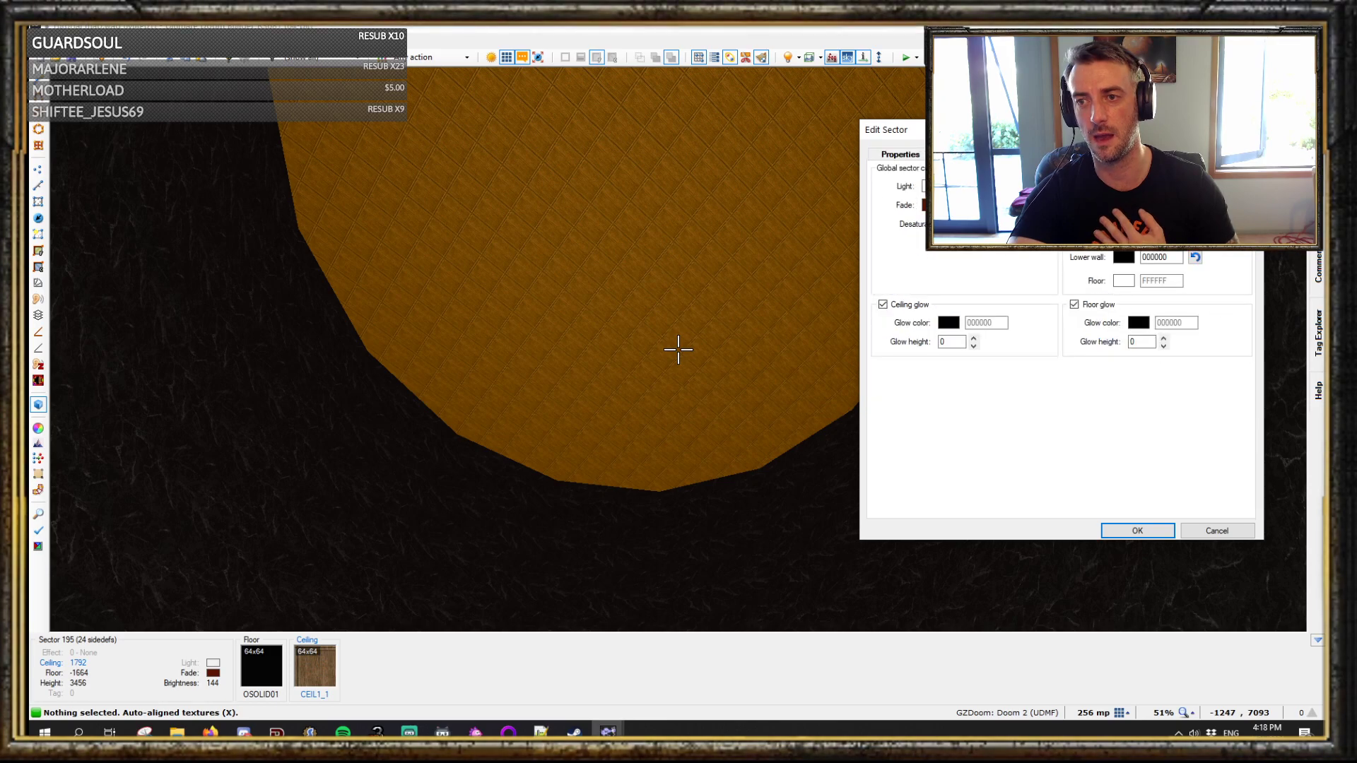
left_click(1124, 187)
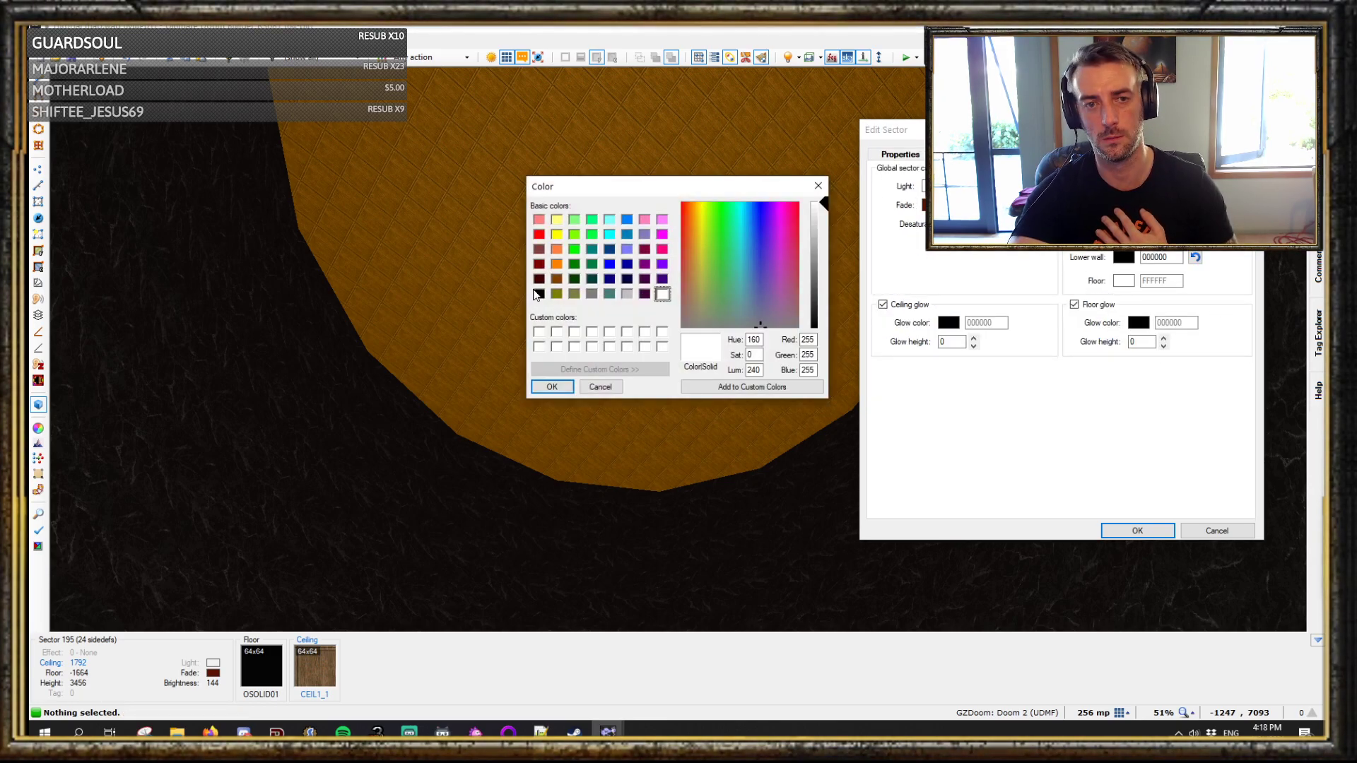
key("Return")
left_click(1157, 541)
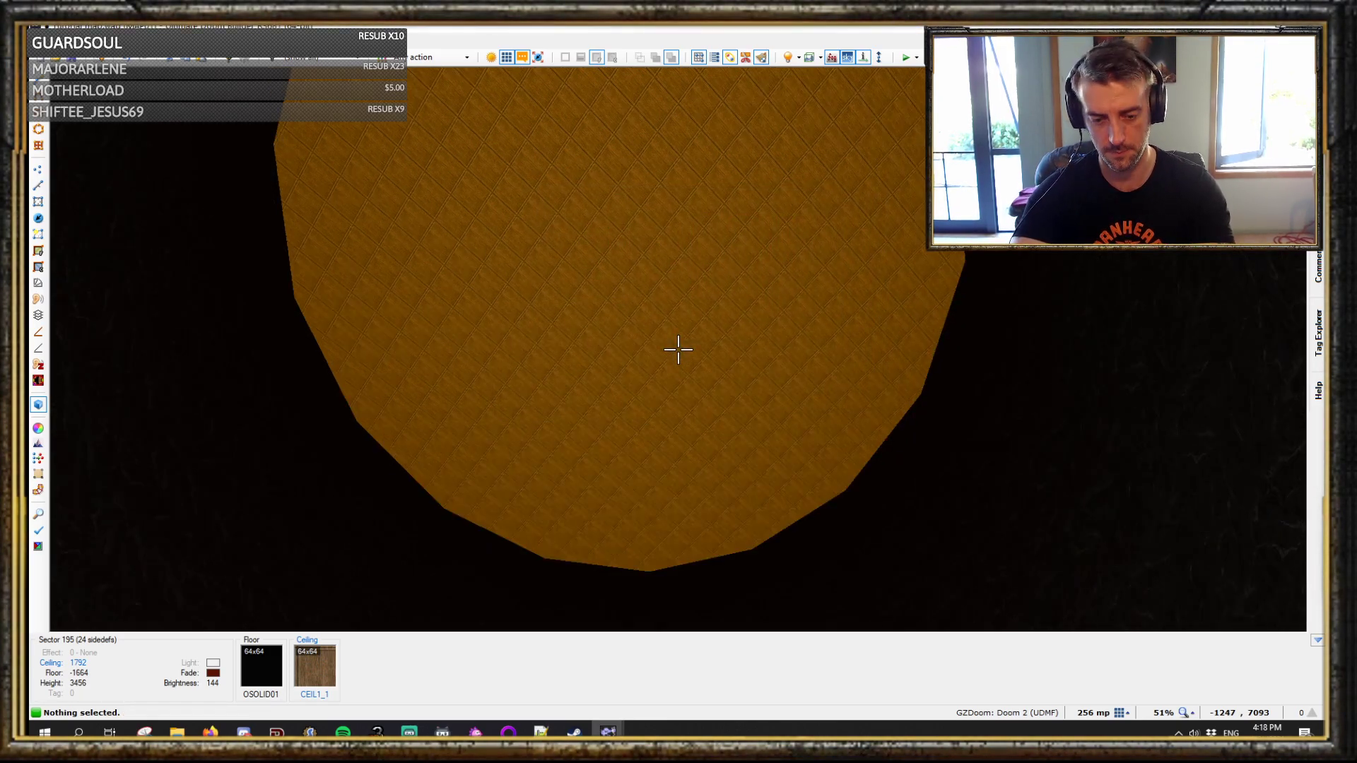
- Copy the pit floor's OSOLID01 flat onto the pit sector's ceiling and check the shaft with highlighting off
key("w")
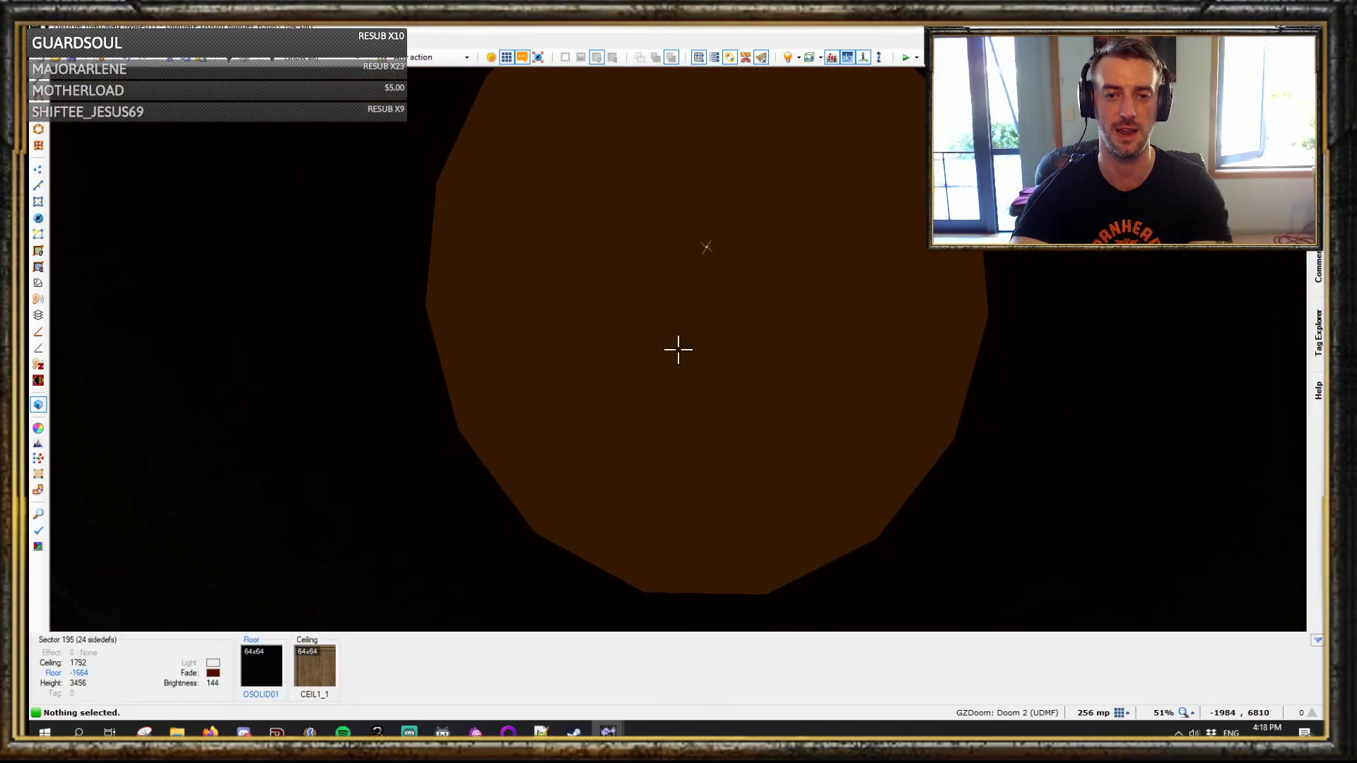
key("ctrl+c")
key("ctrl+v")
key("ctrl+z")
key("ctrl+v")
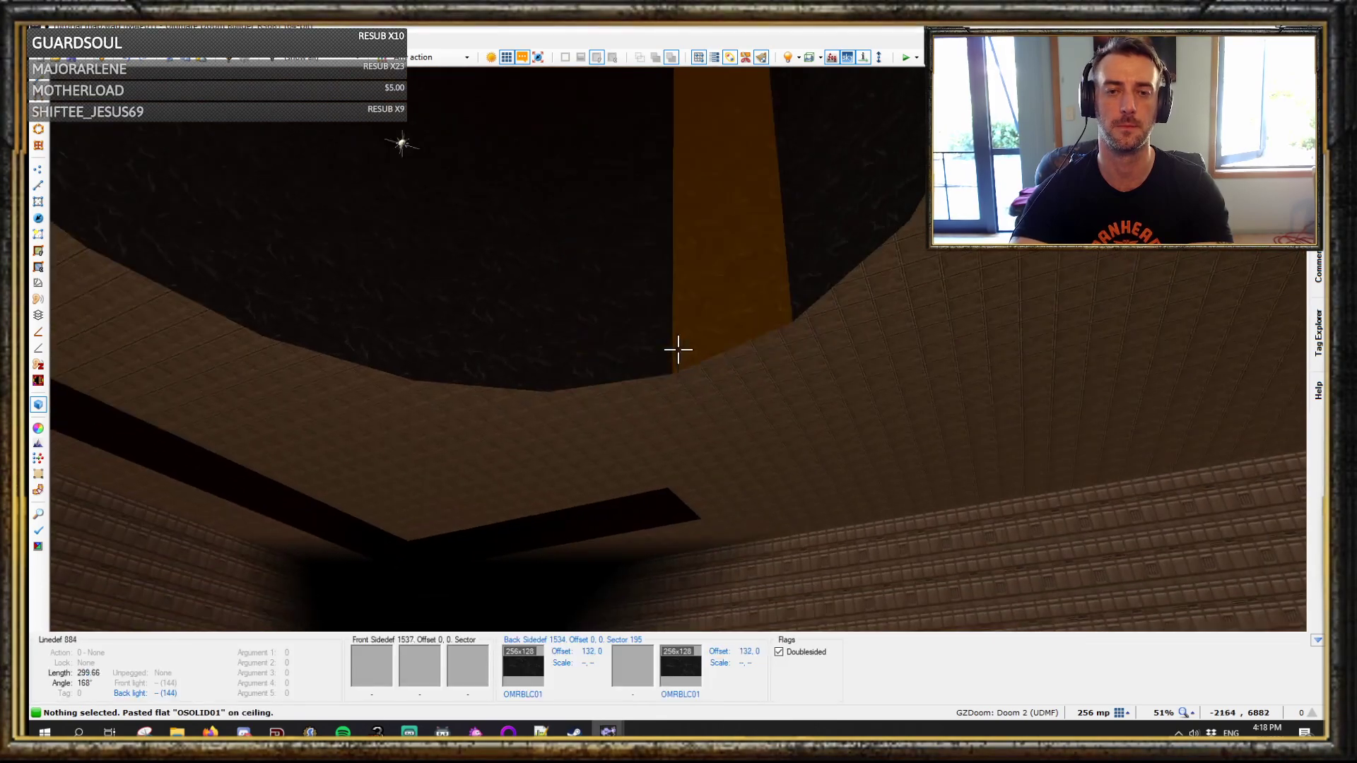
key("w")
key("h")
key("w")
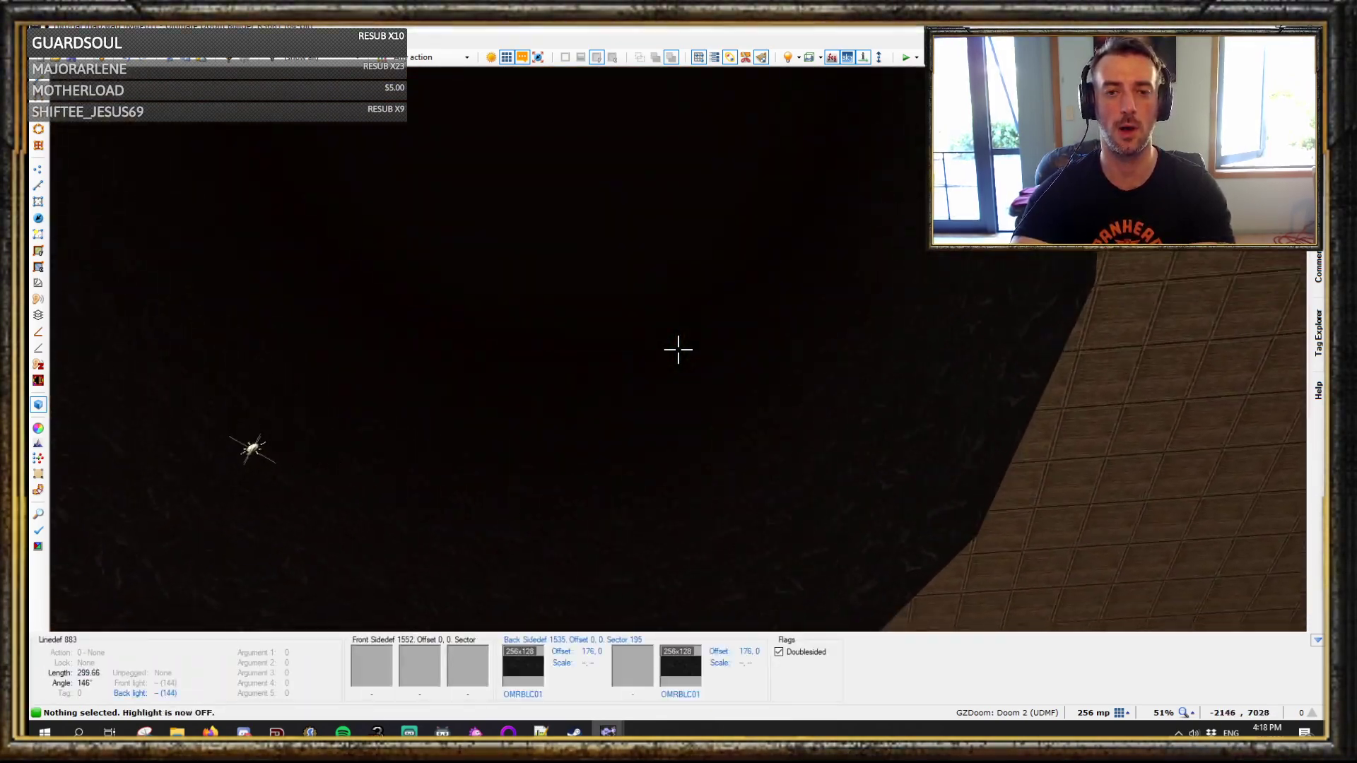
key("h")
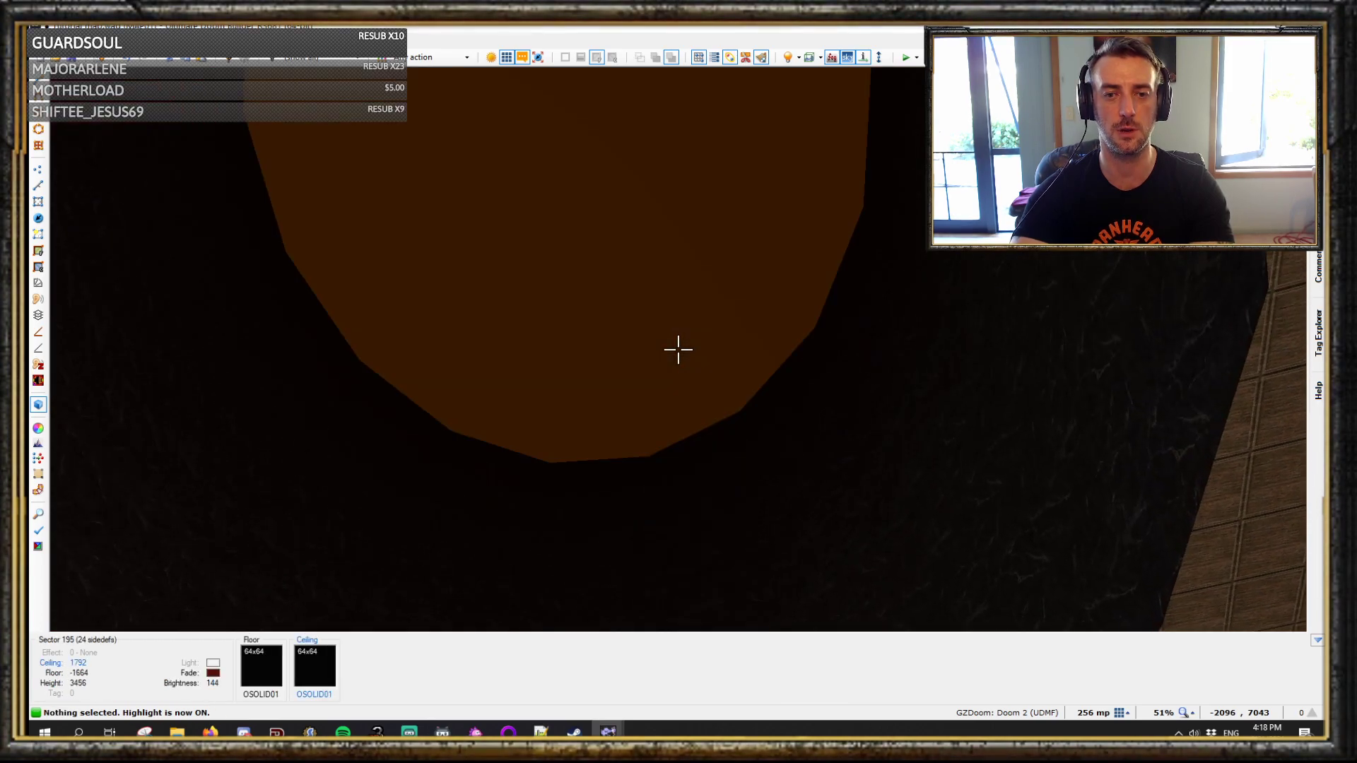
- Set the pit sector's upper wall color to teal (0, 128, 128)
right_click(678, 349)
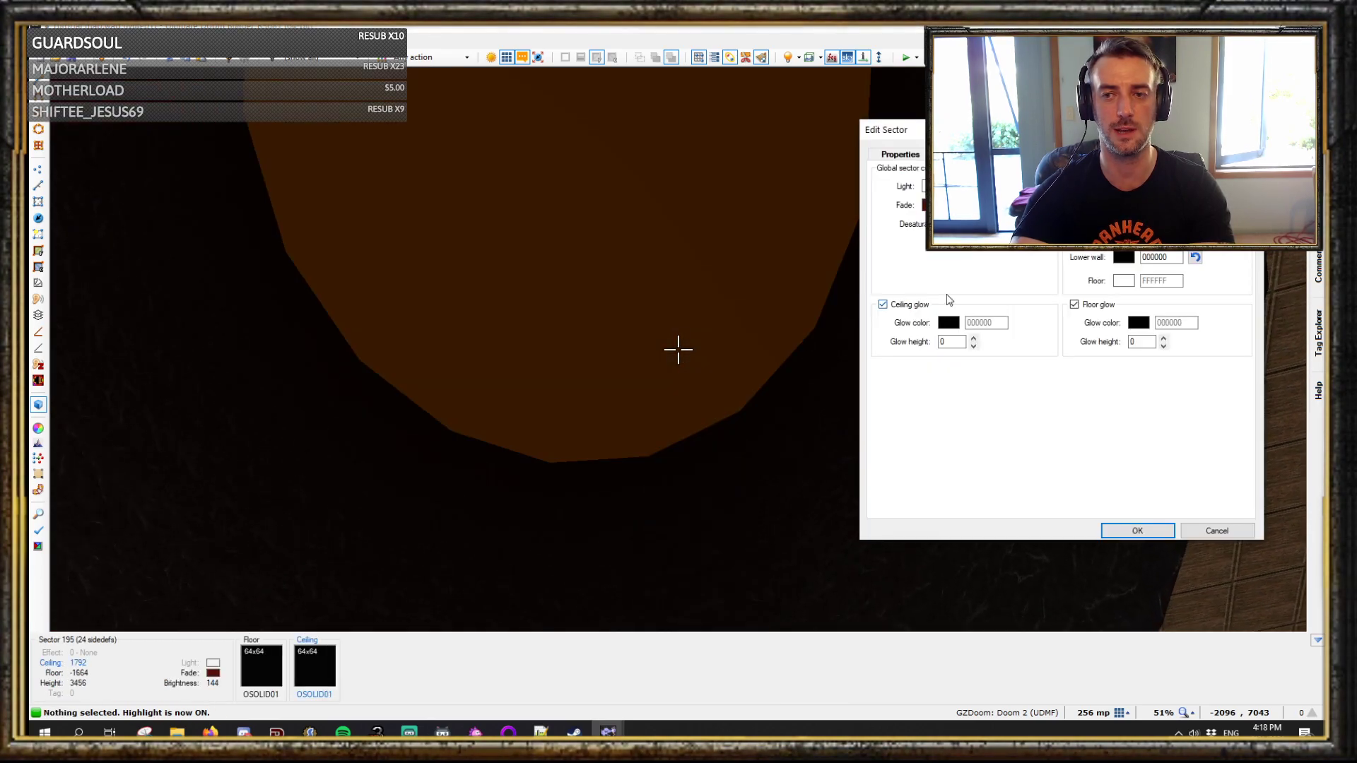
left_click(948, 322)
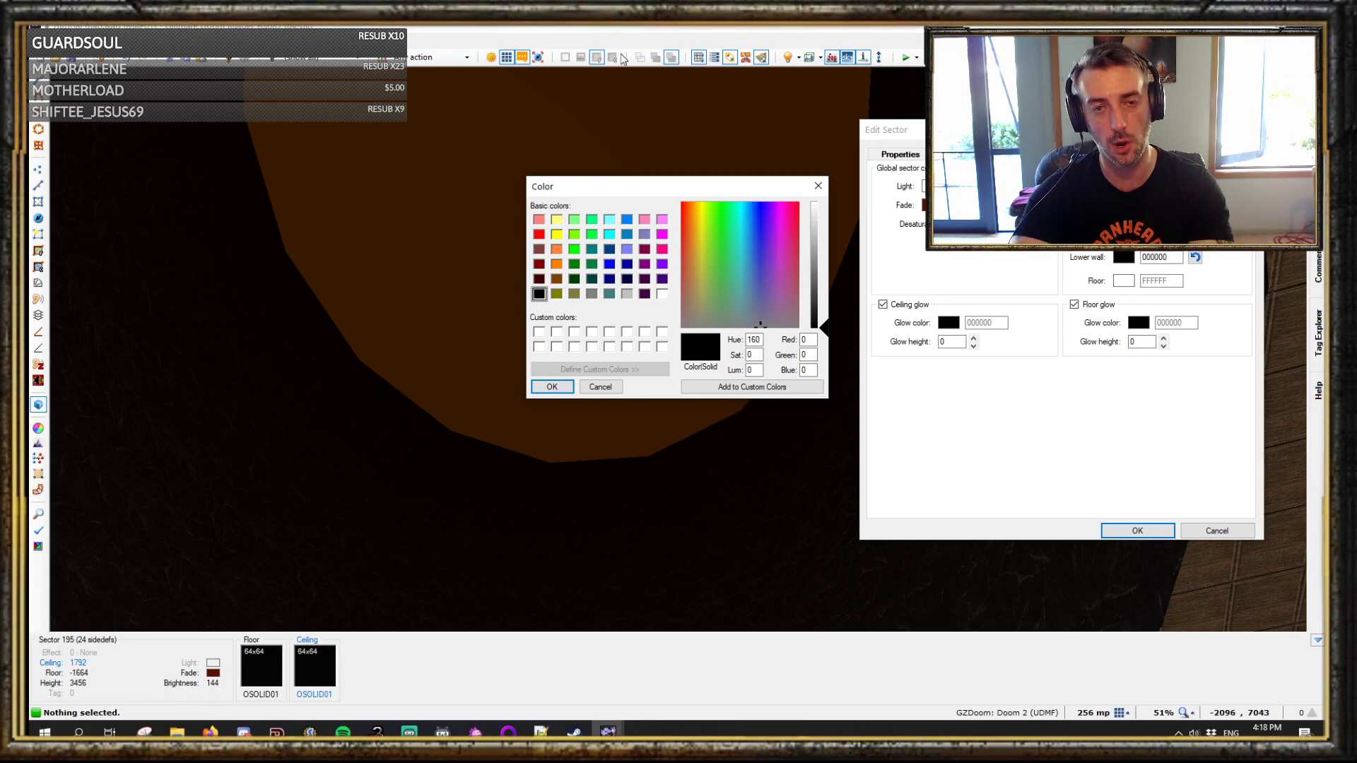
left_click(553, 389)
left_click(1118, 530)
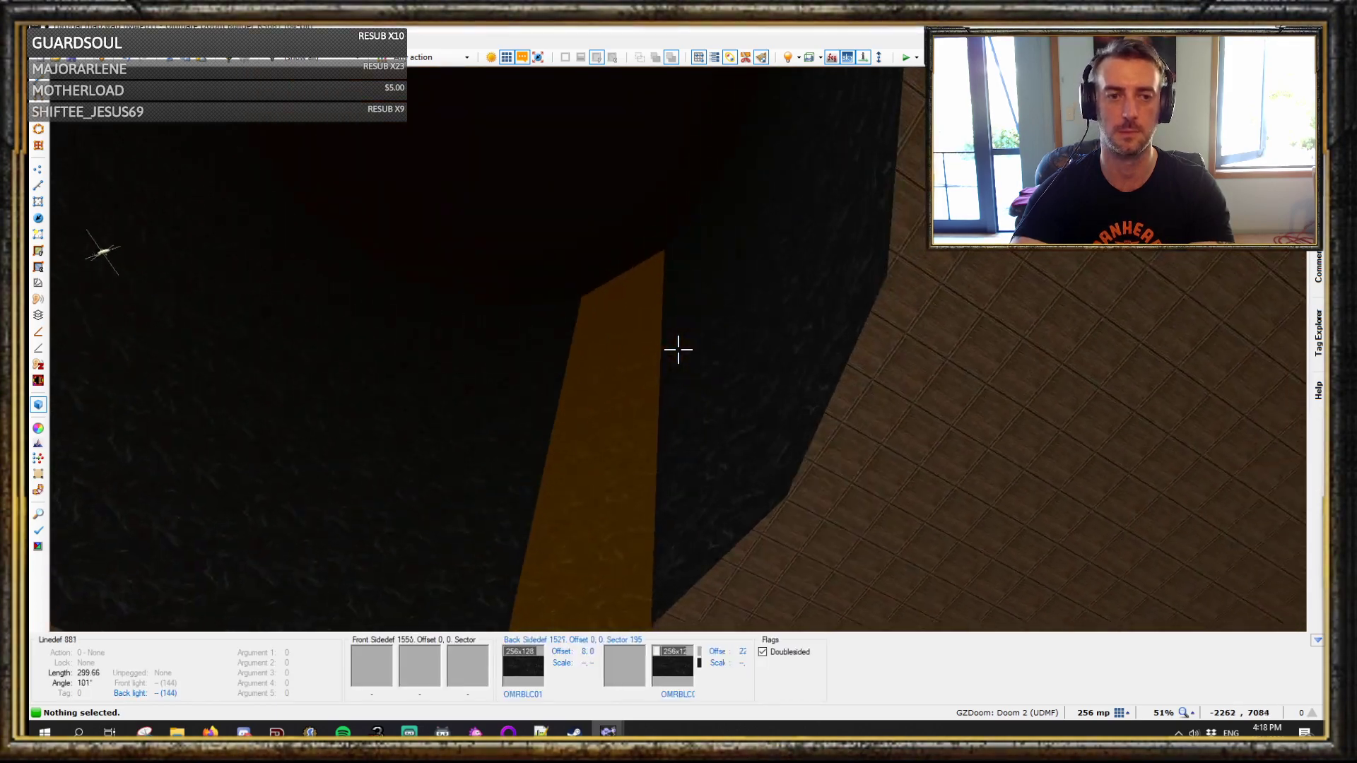
- Set the pit sector's upper wall color to dark red (125, 0, 0)
key("w")
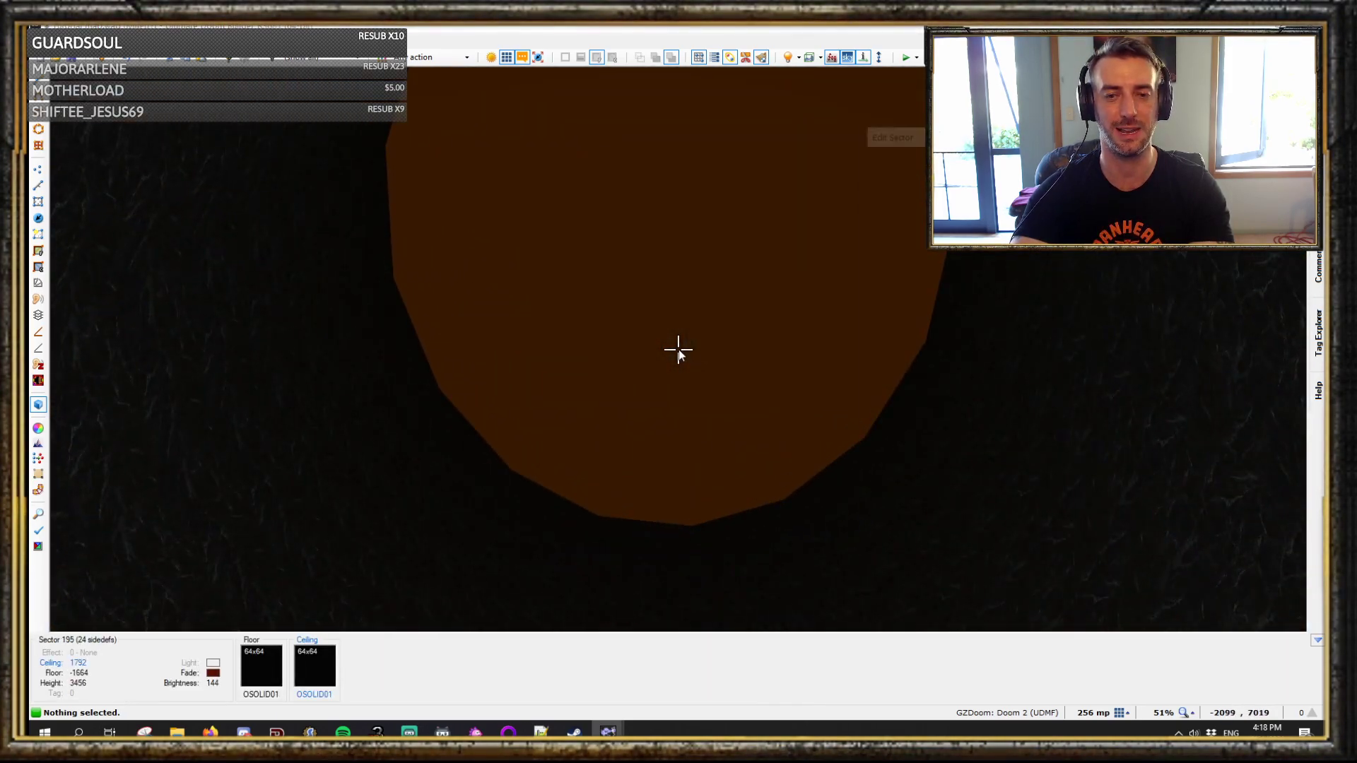
right_click(679, 349)
left_click(1124, 209)
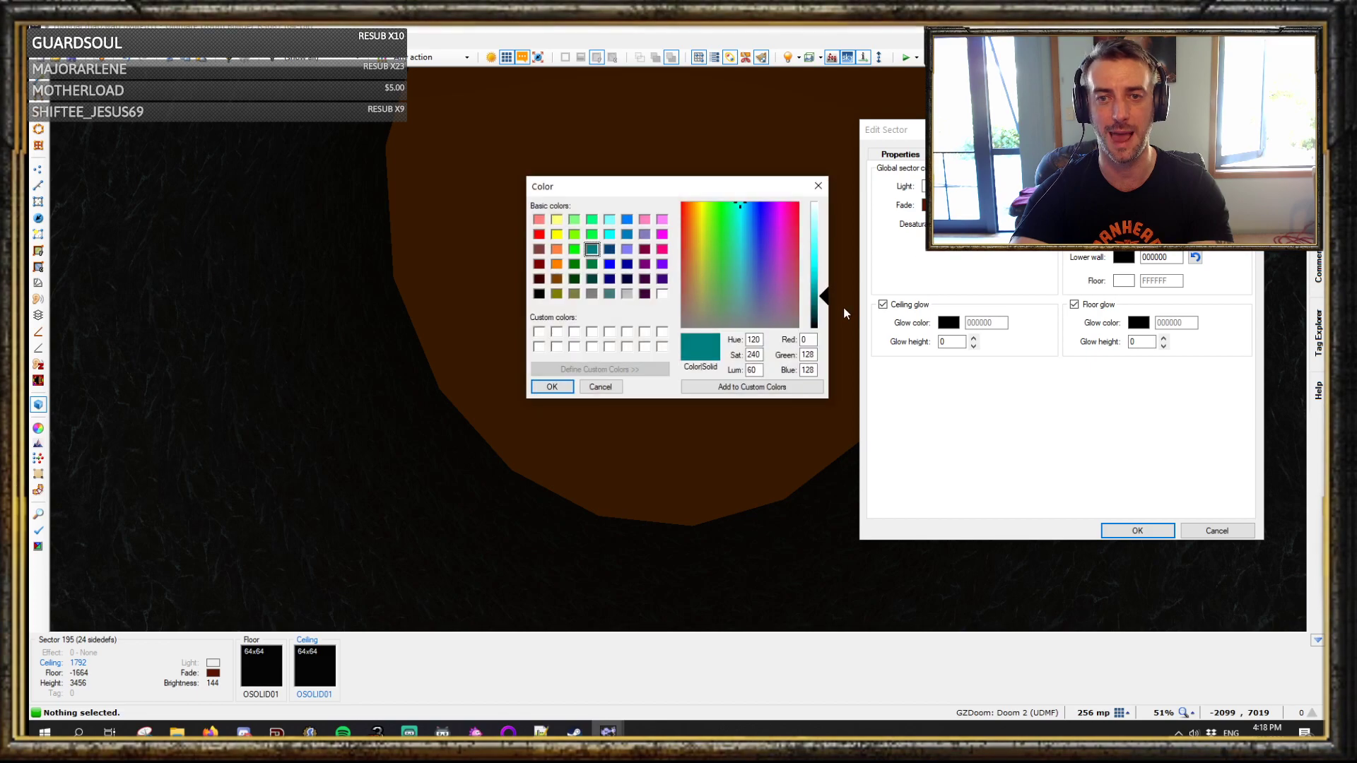
left_click_drag(828, 295, 827, 297)
left_click(539, 234)
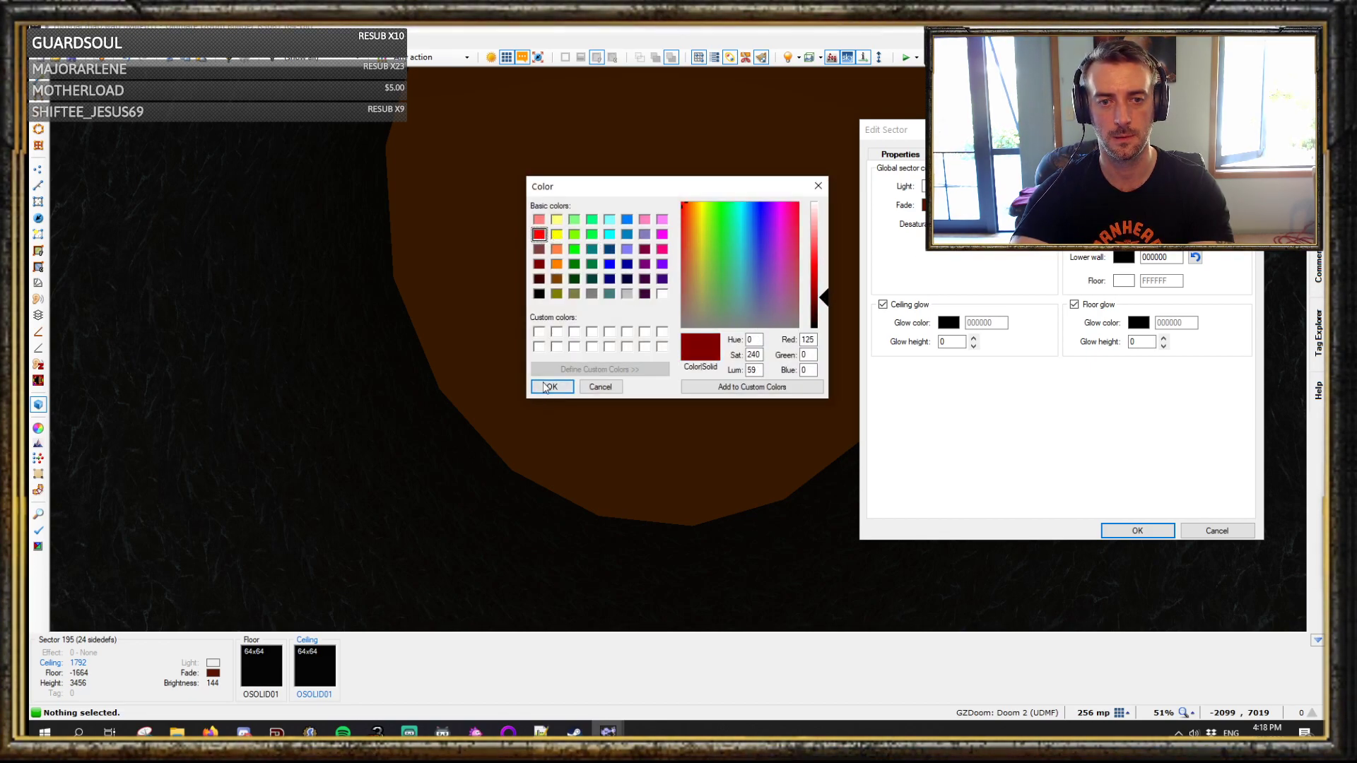
key("Return")
left_click(1135, 531)
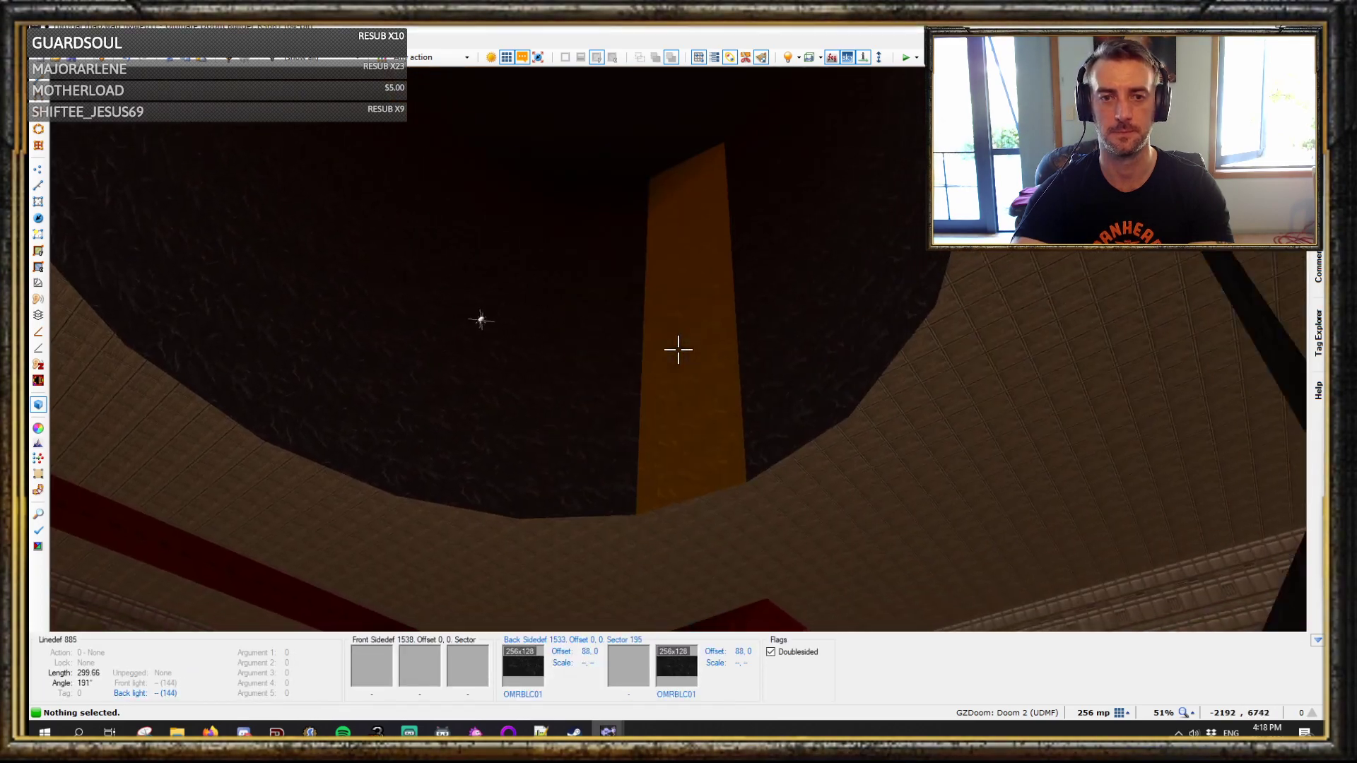
- Test the map in-game, examining the shaft above the pit, the pit itself and the U-shaped trench, and quit the game
key("q")
scroll(685, 404, "down", 6)
key("F9")
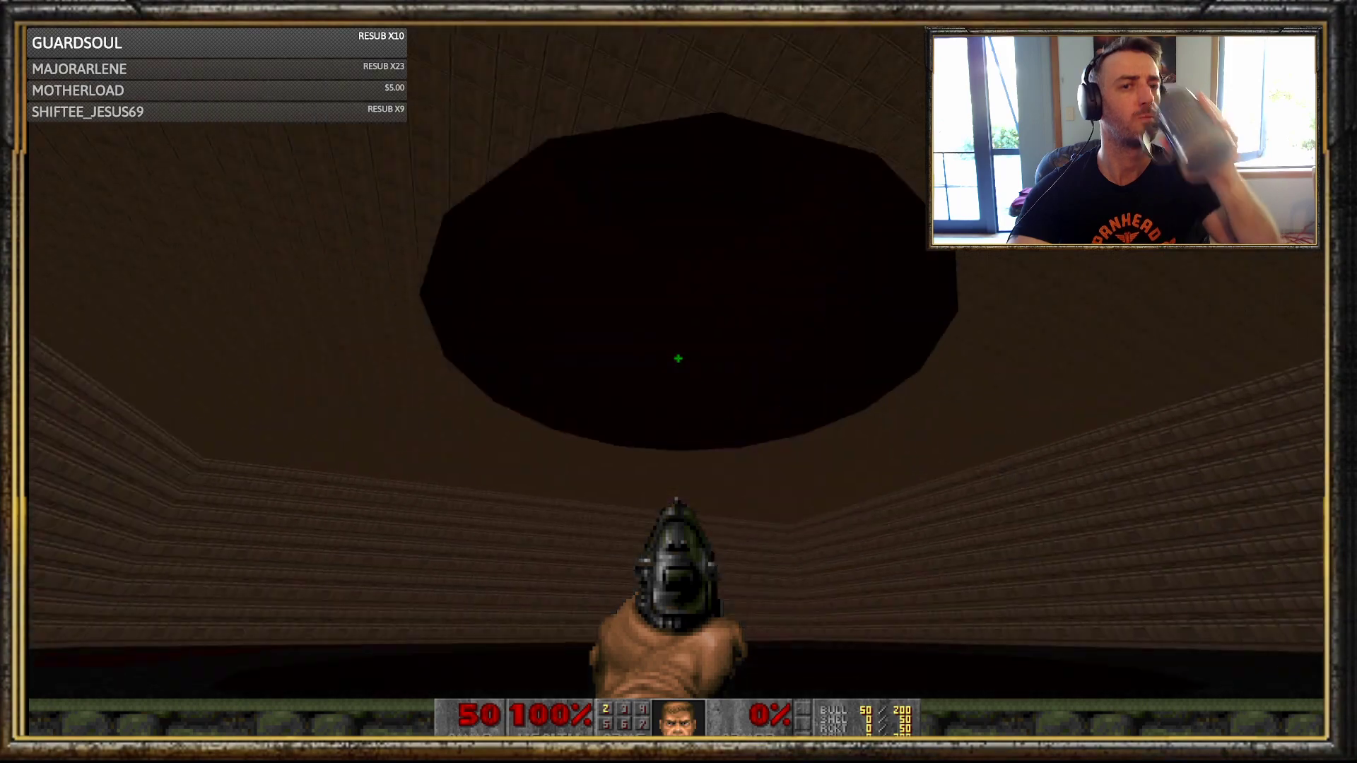
key("w")
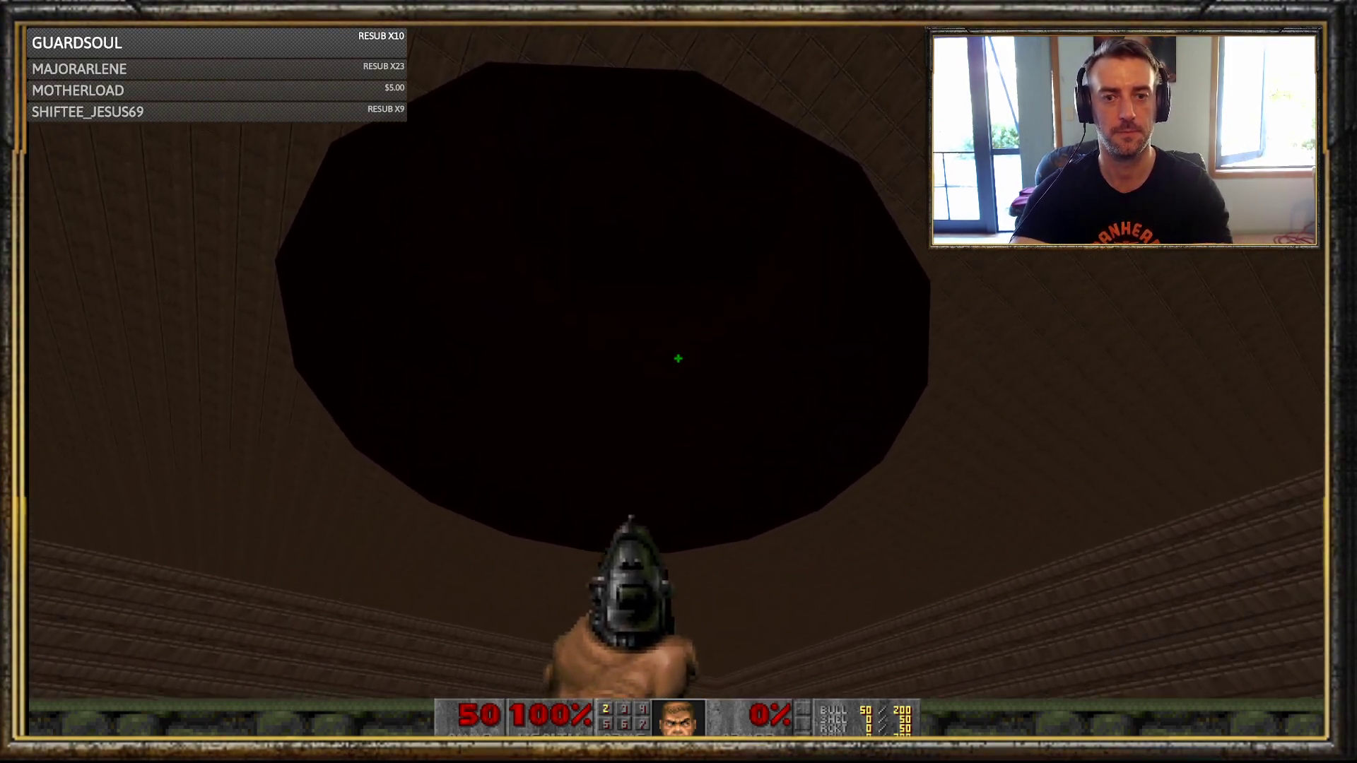
key("w")
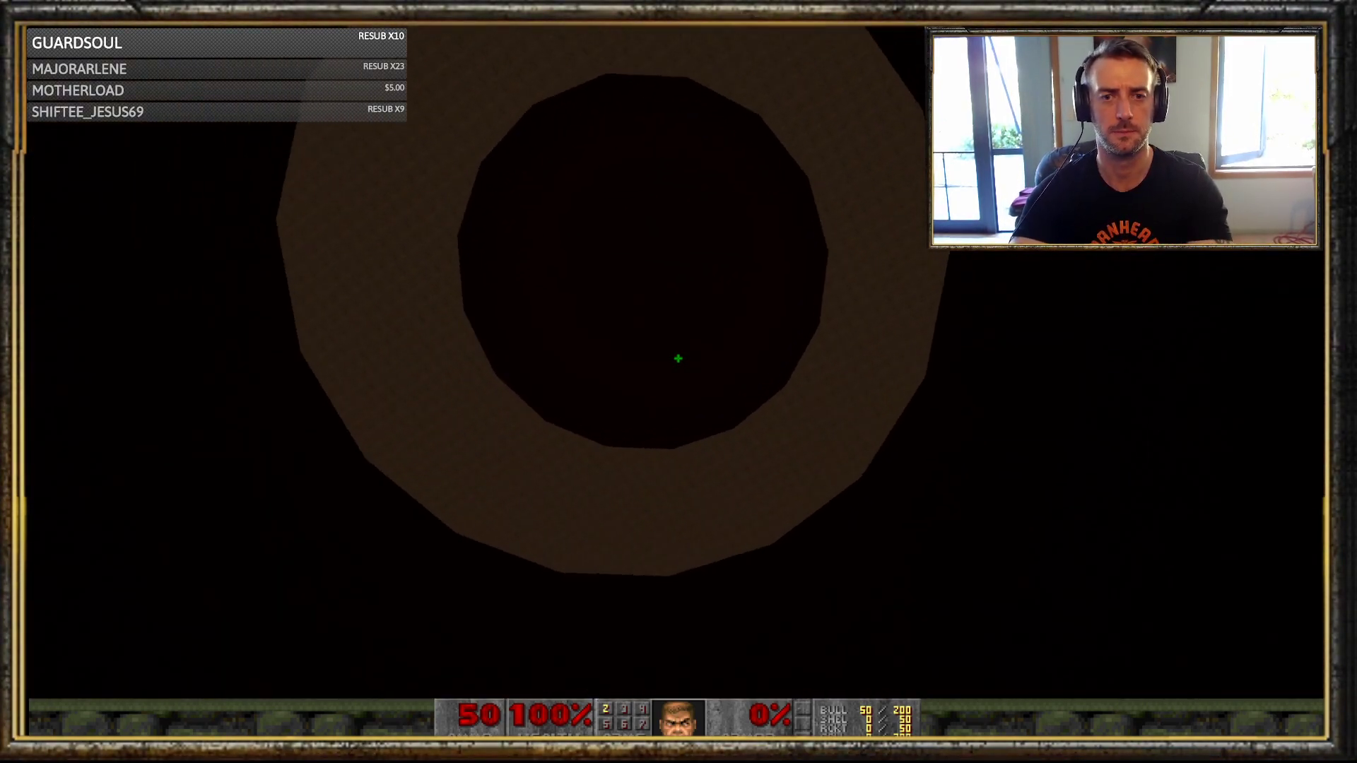
key("w")
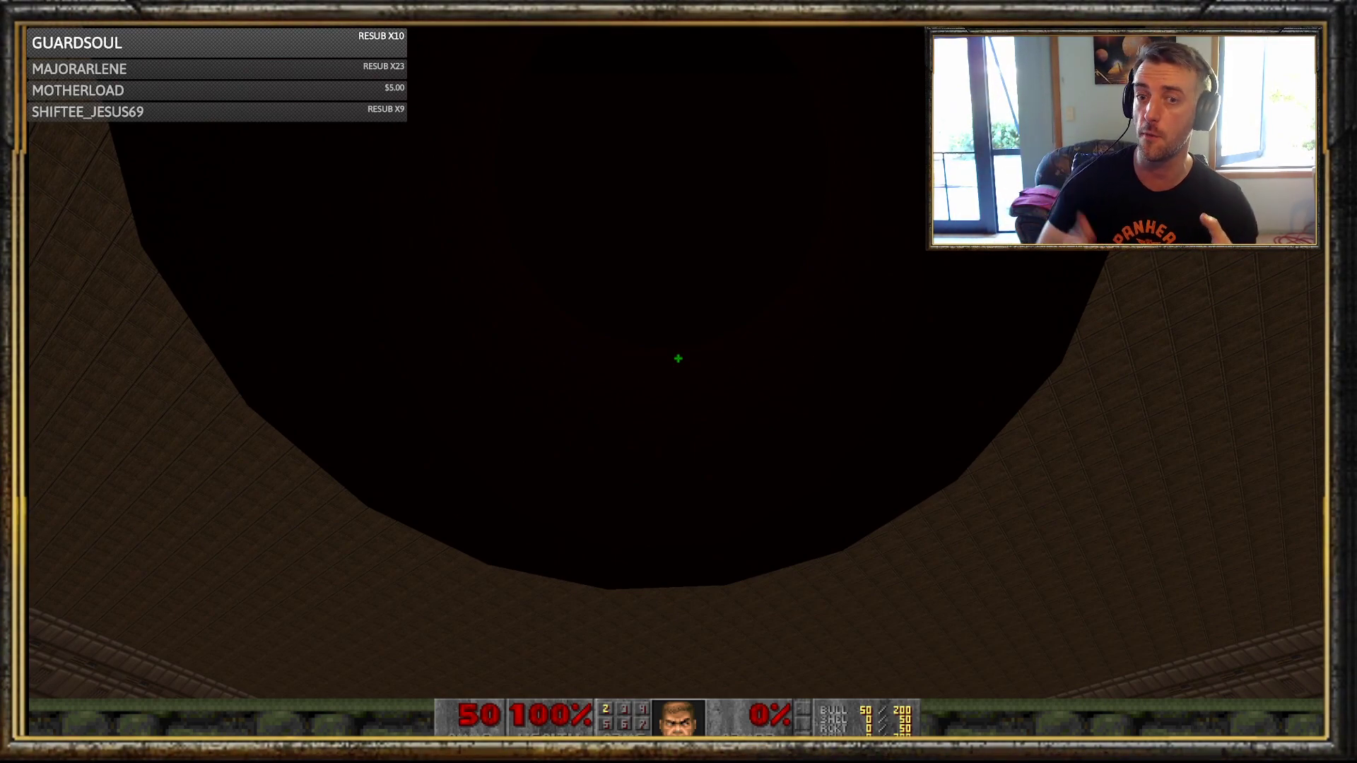
key("w")
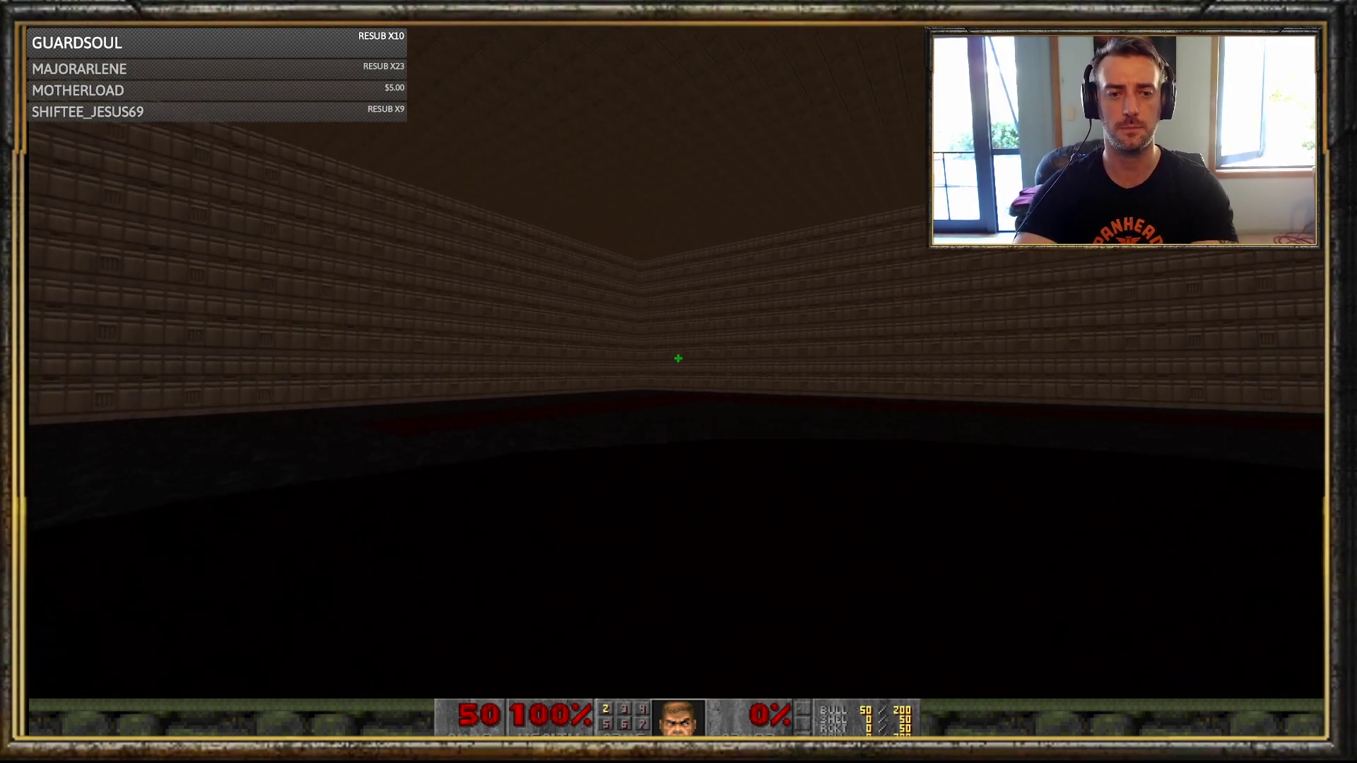
key("w")
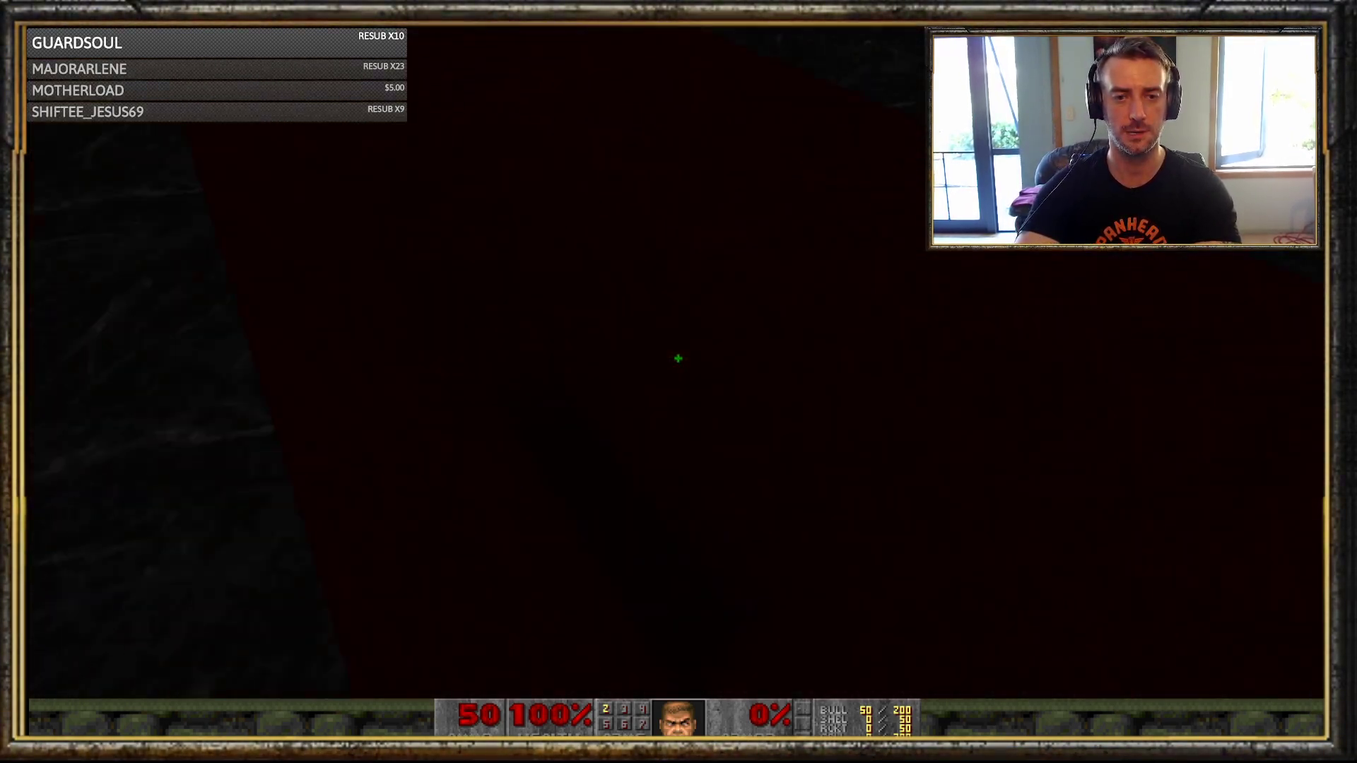
key("w")
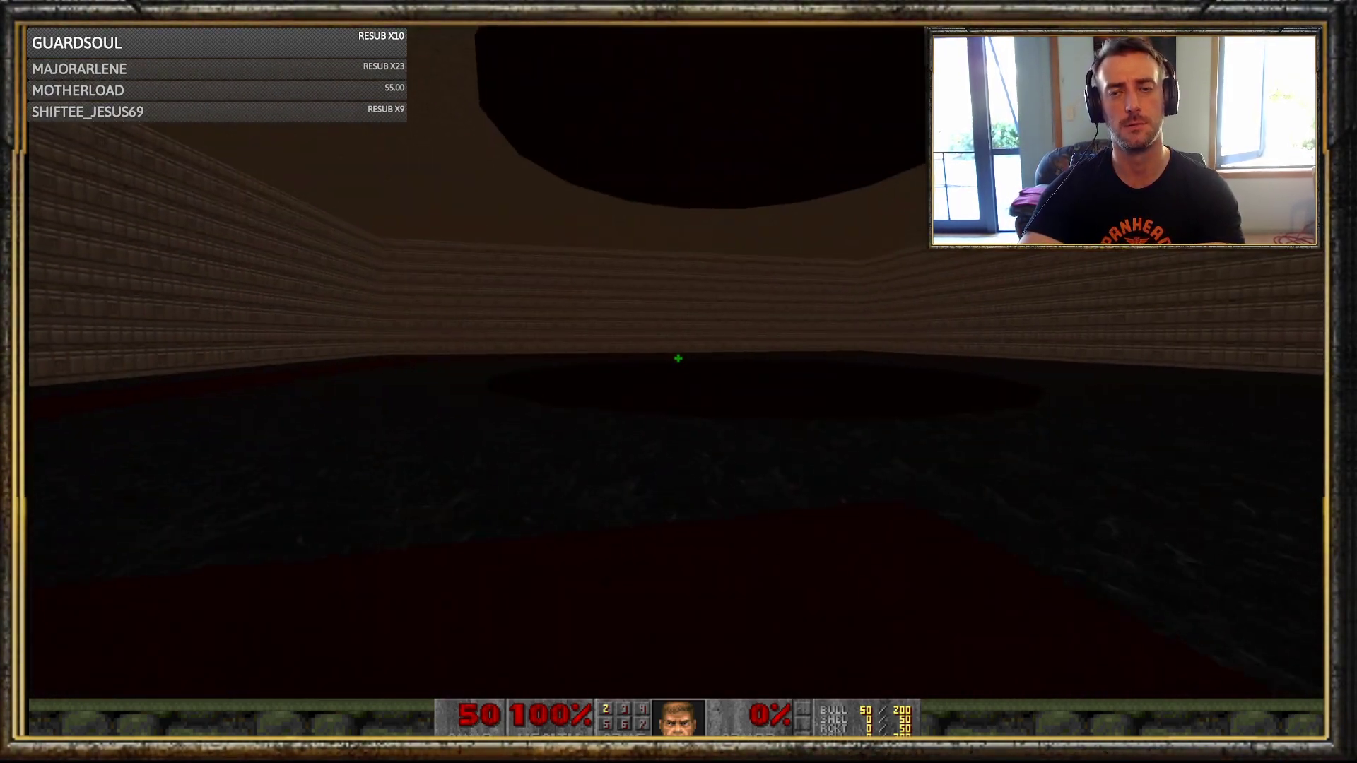
key("Escape")
key("Return")
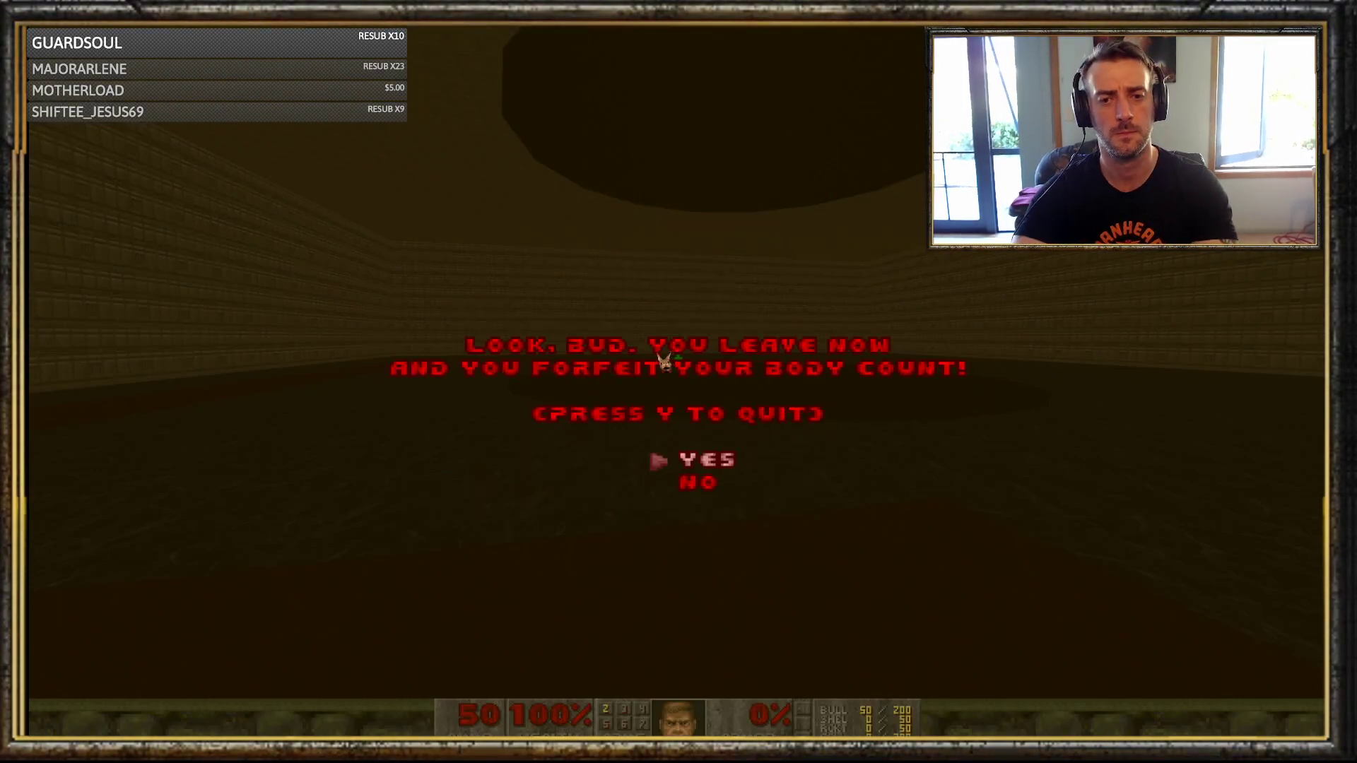
key("y")
- View the U-shaped trench in 3D at full brightness and flood-fill its walls with the OMRBLB01 texture
scroll(629, 293, "up", 6)
key("s")
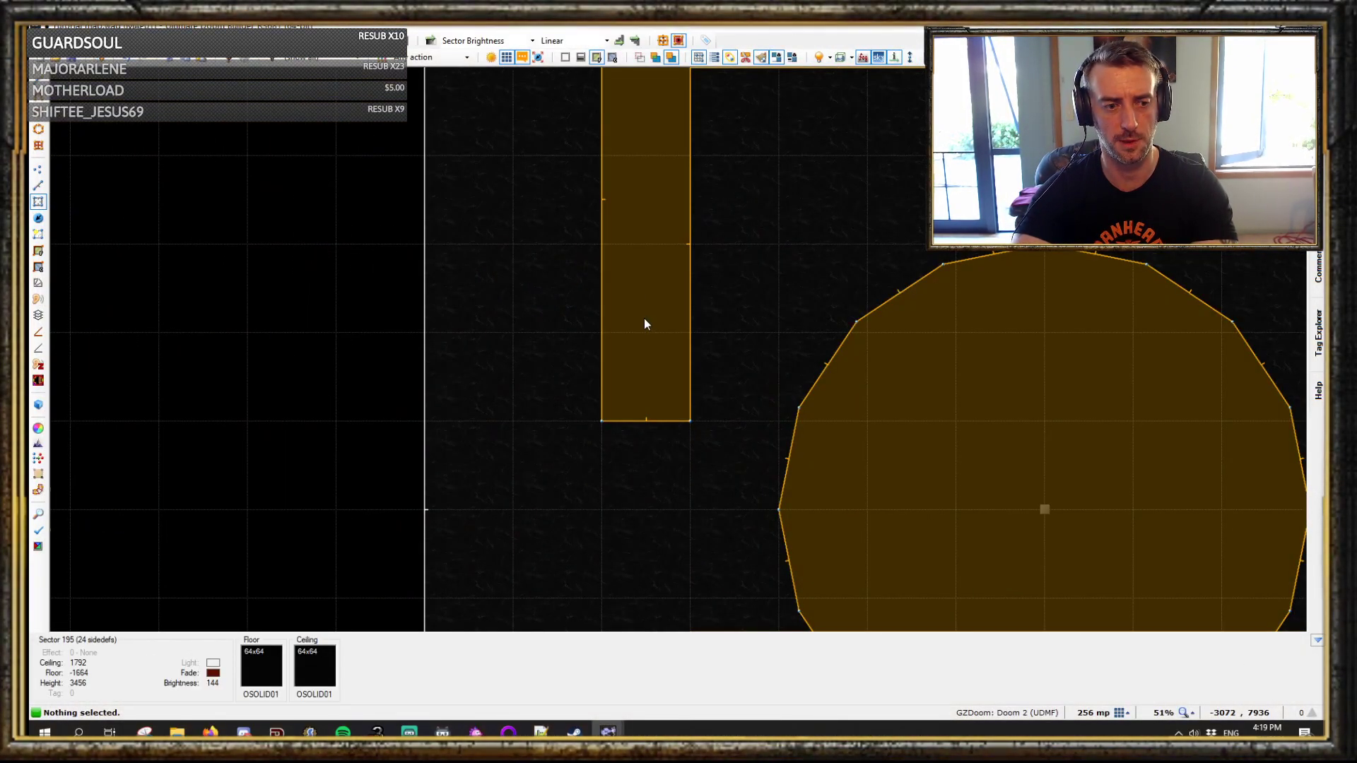
key("q")
key("b")
key("w")
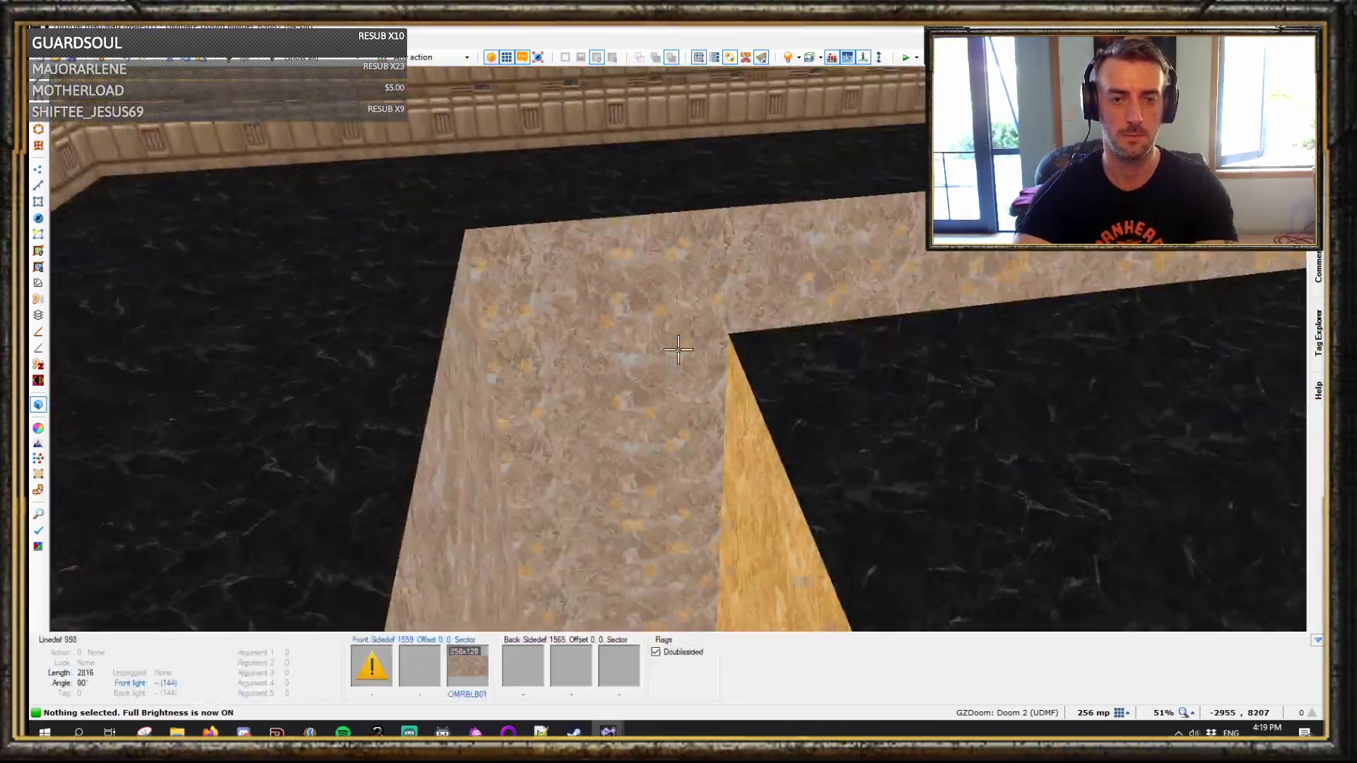
key("ctrl+c")
middle_click(678, 350, "shift")
- Check the colors, heights, brightness and fog density of the main room sector
key("w")
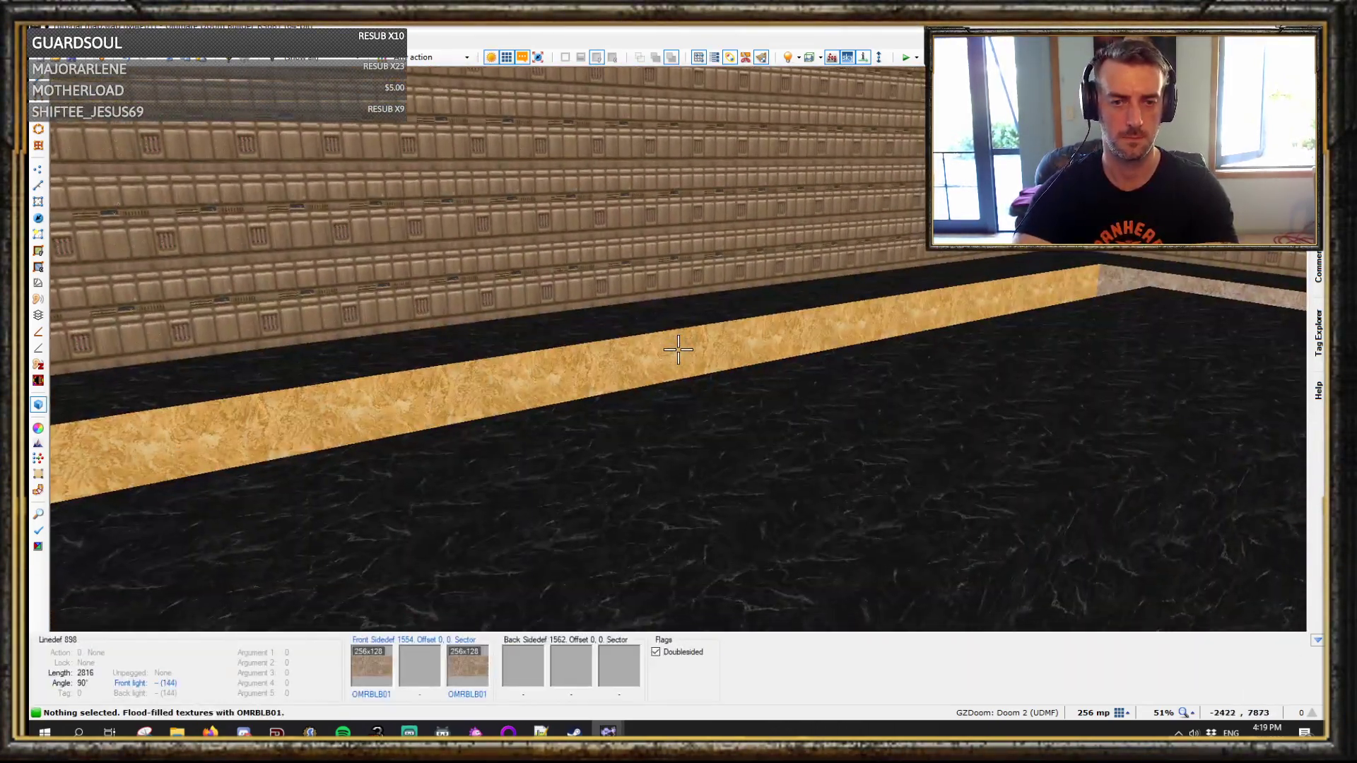
right_click(678, 349)
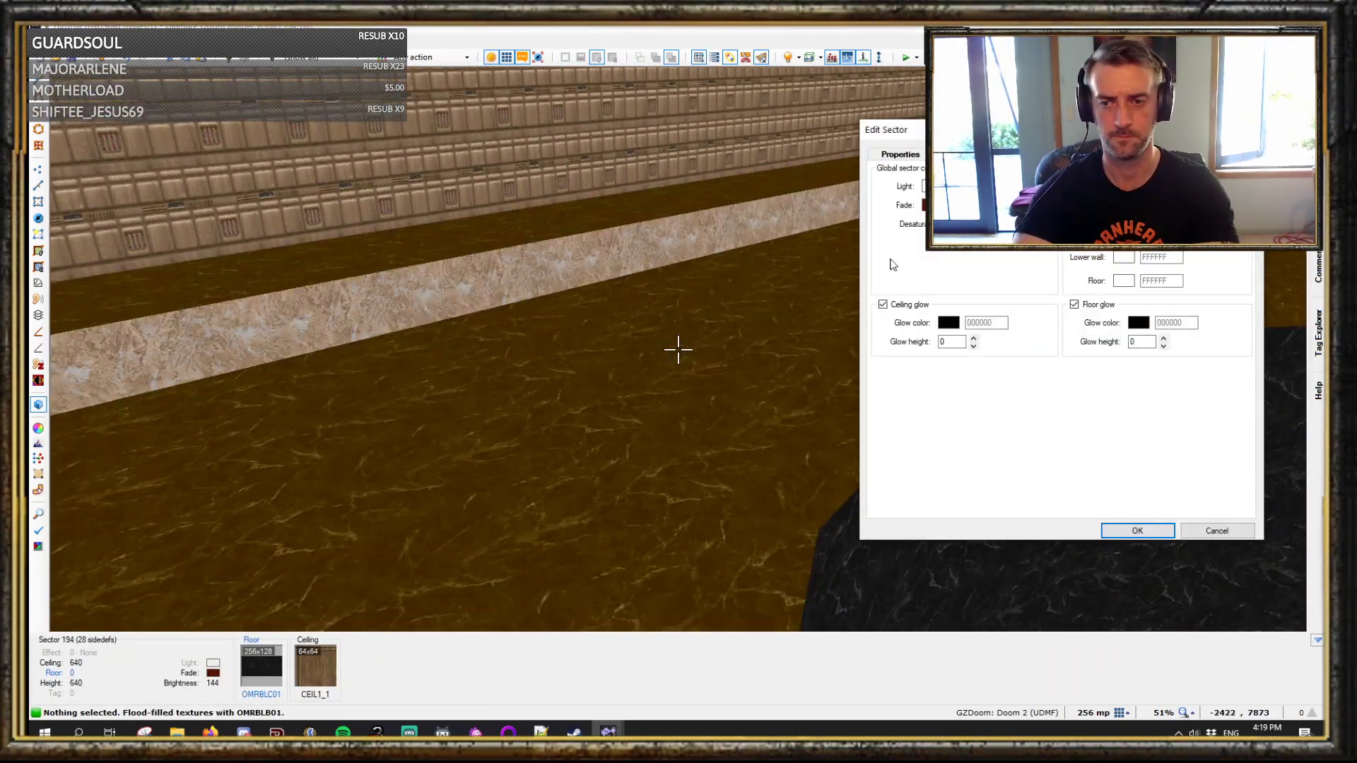
left_click(916, 156)
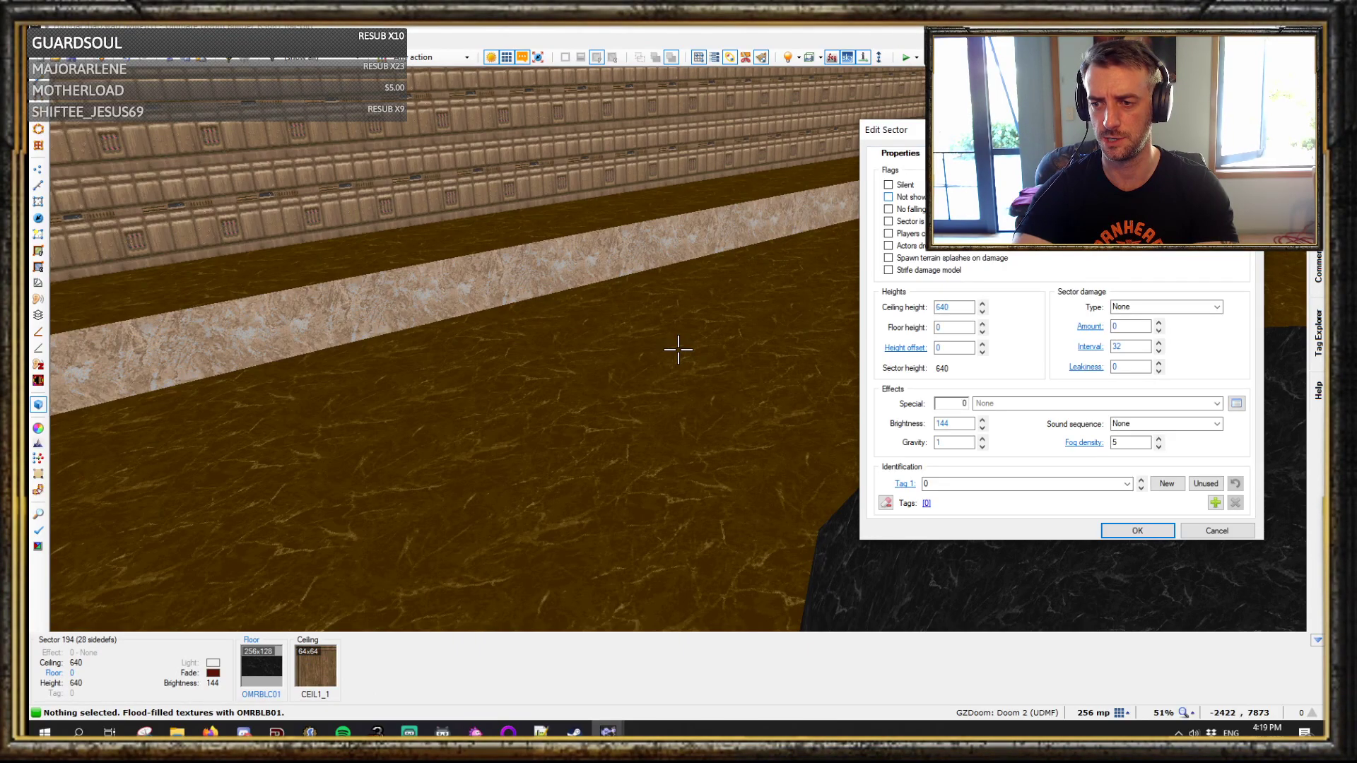
left_click(1138, 531)
- Examine the pit sector in plan and its shaft walls in 3D, and bring up the map's edit history
key("q")
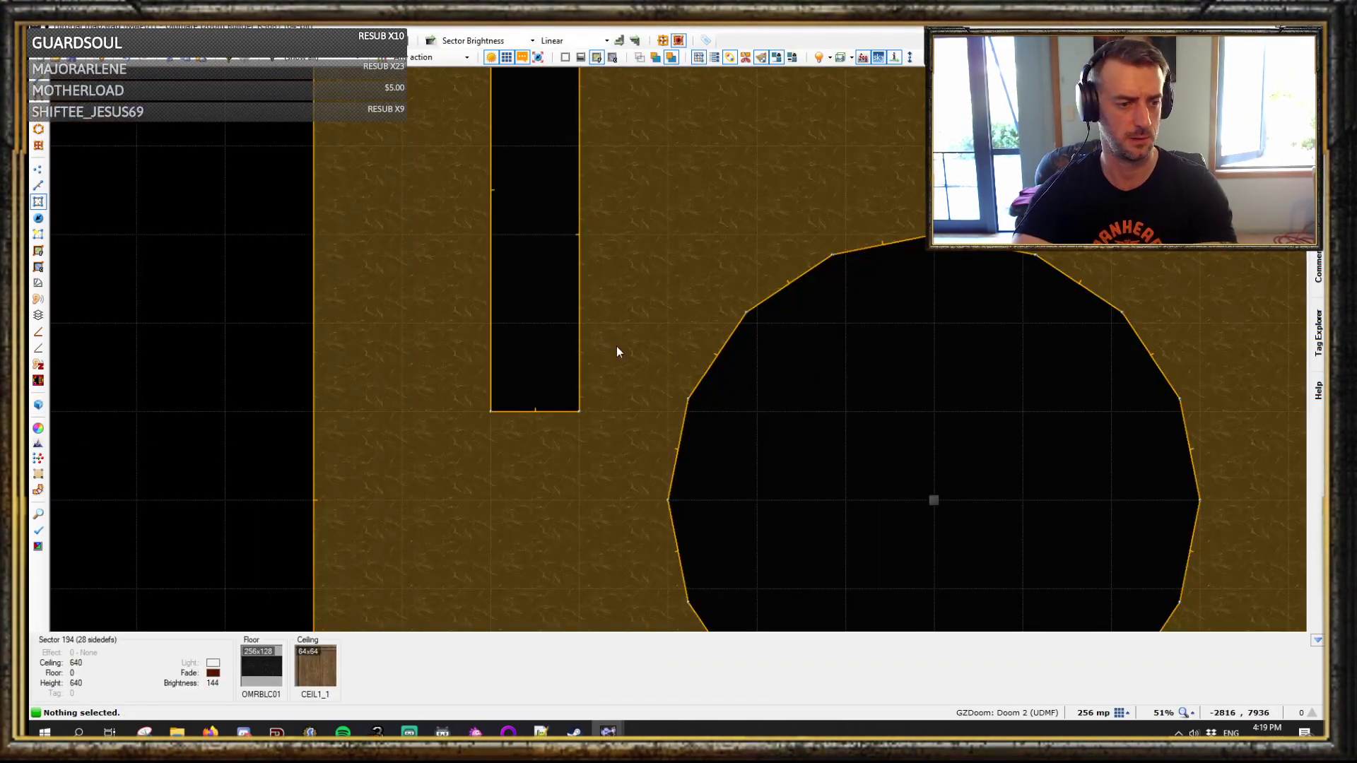
scroll(617, 351, "down", 5)
scroll(745, 447, "up", 6)
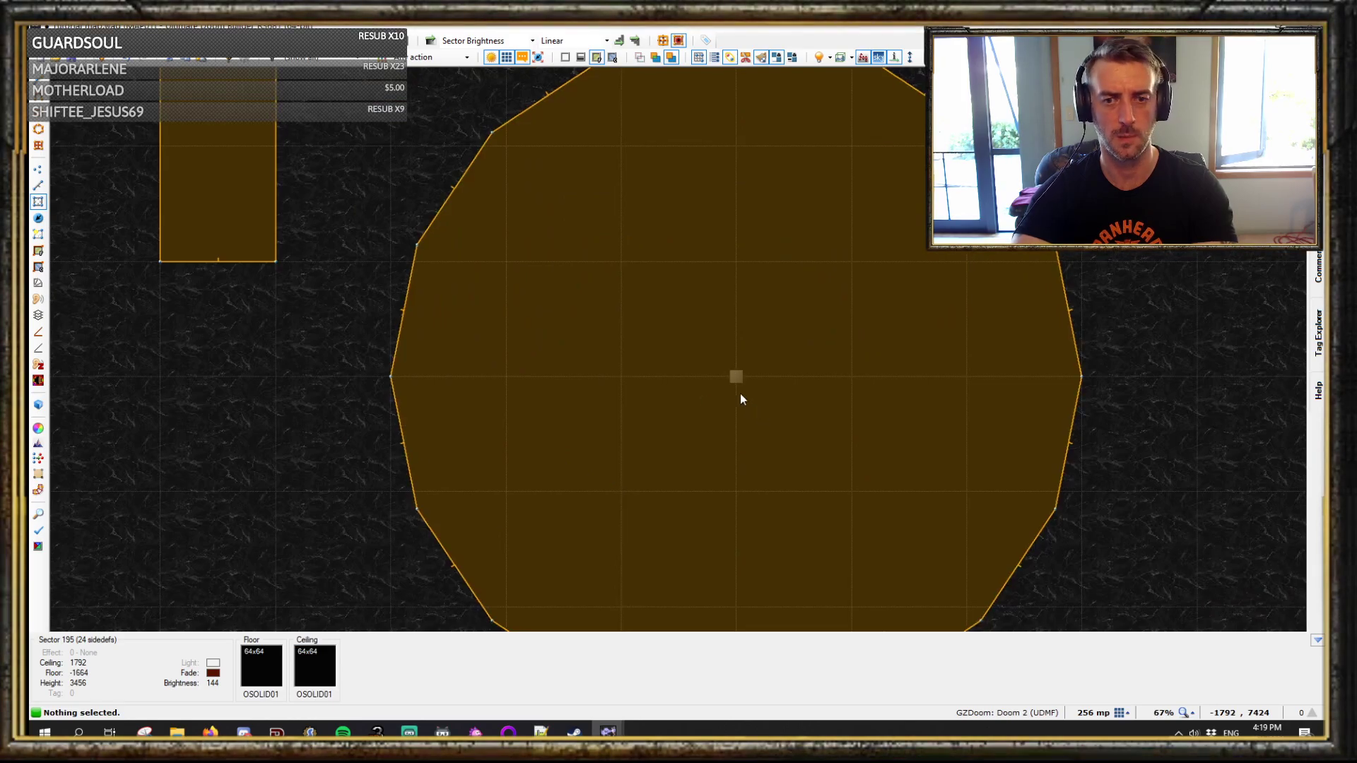
key("t")
key("q")
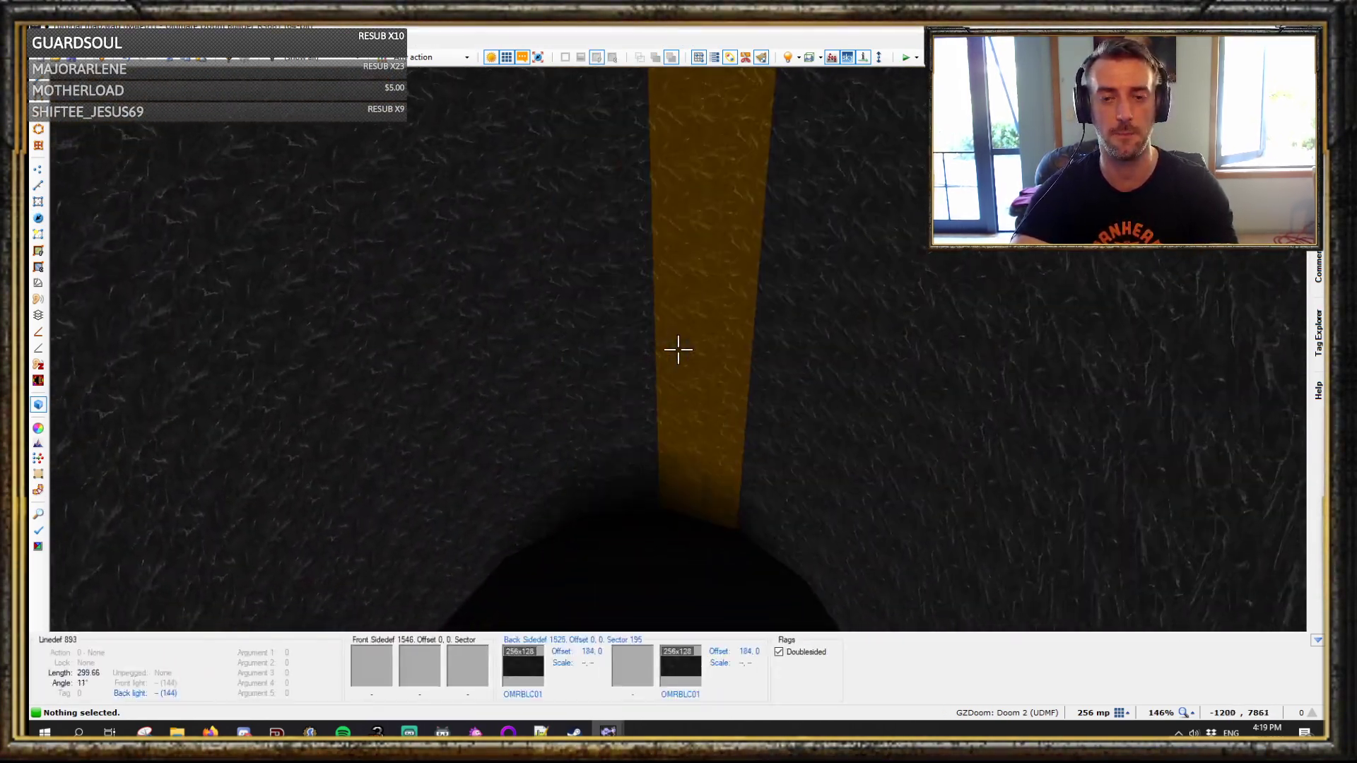
key("q")
mouse_move(1189, 599)
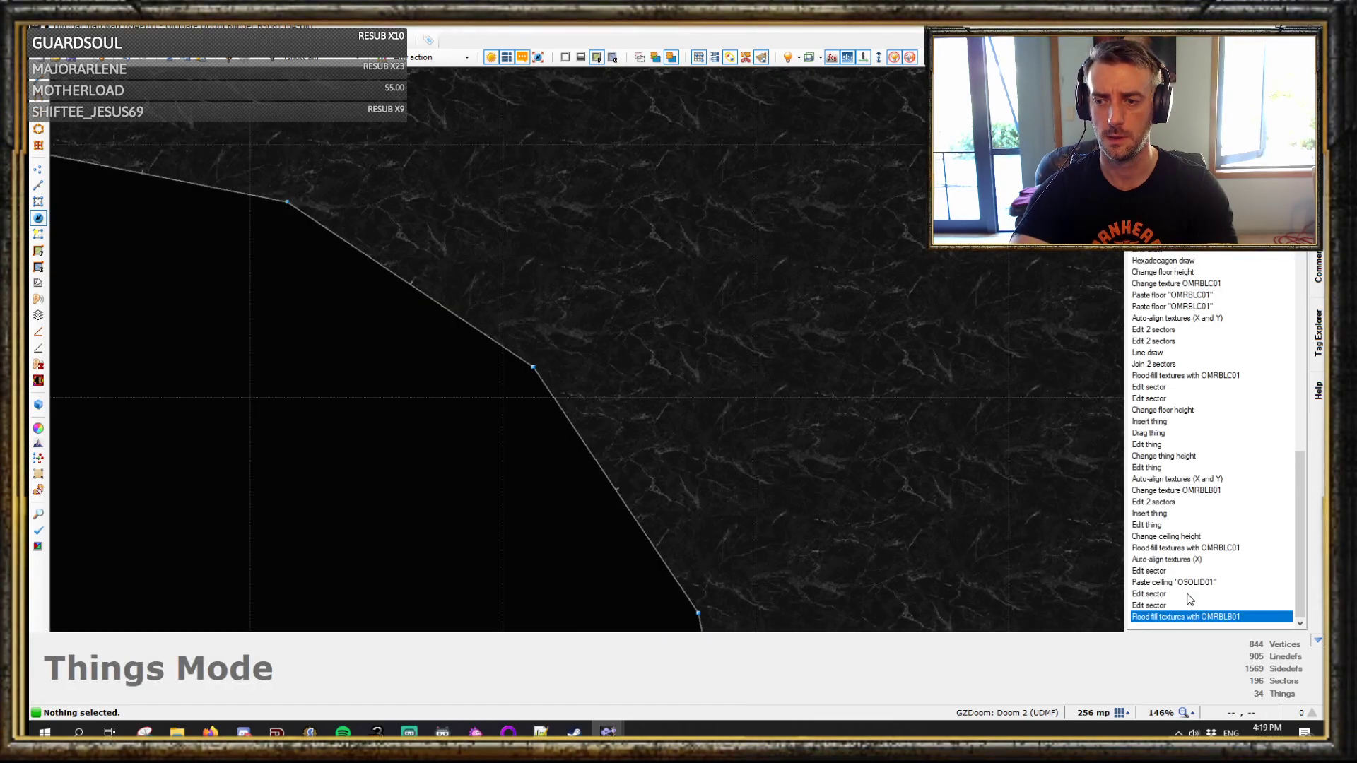
- Revert the map's edit history to before the ceiling height change and inspect the pit in 3D with full brightness off, then in plan
left_click(1159, 538)
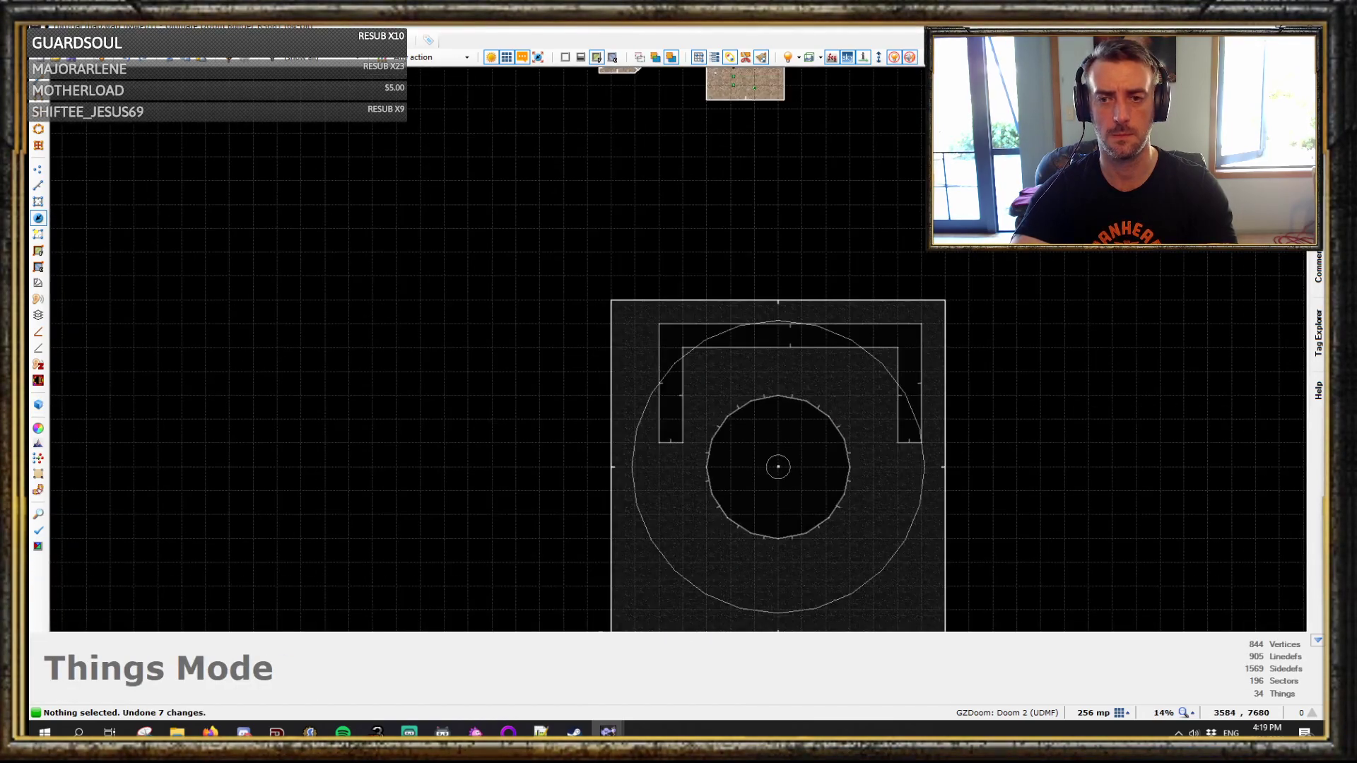
key("ctrl+z")
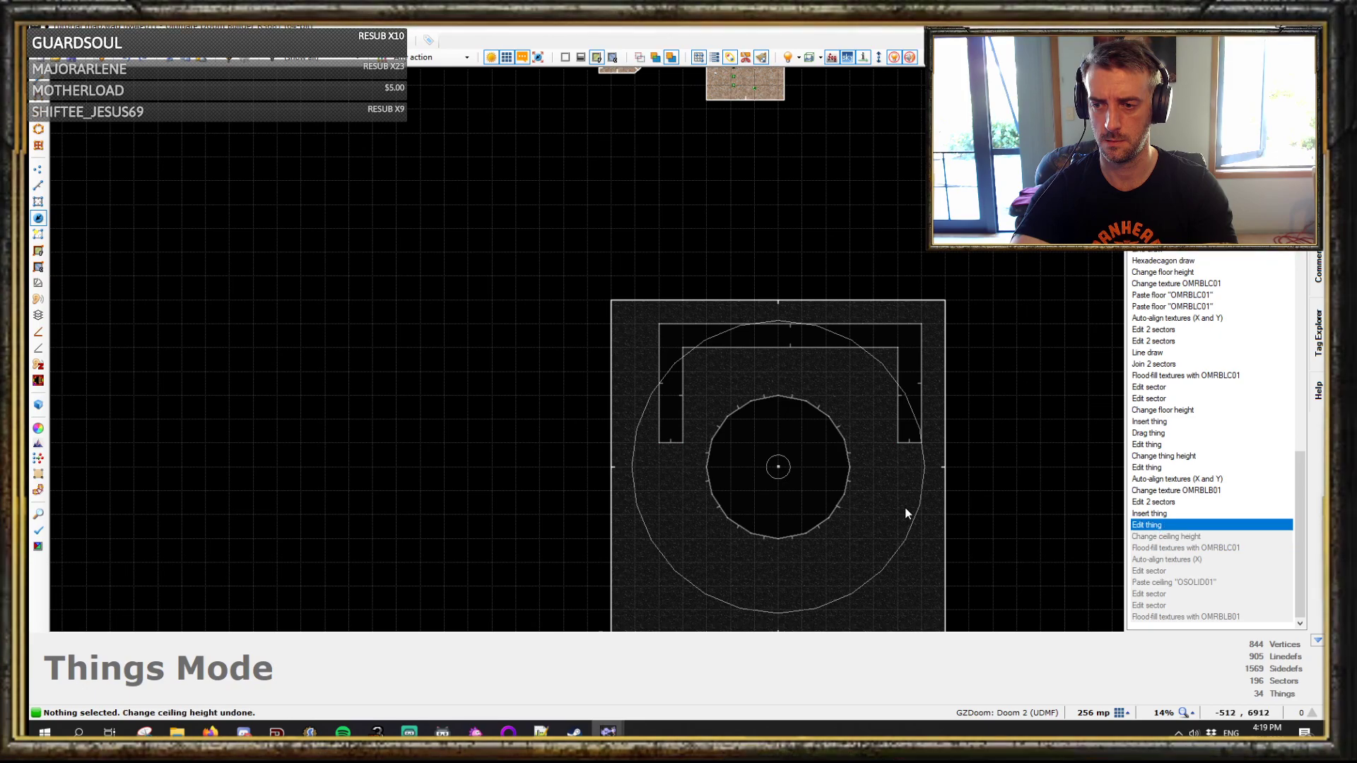
key("q")
key("b")
key("w")
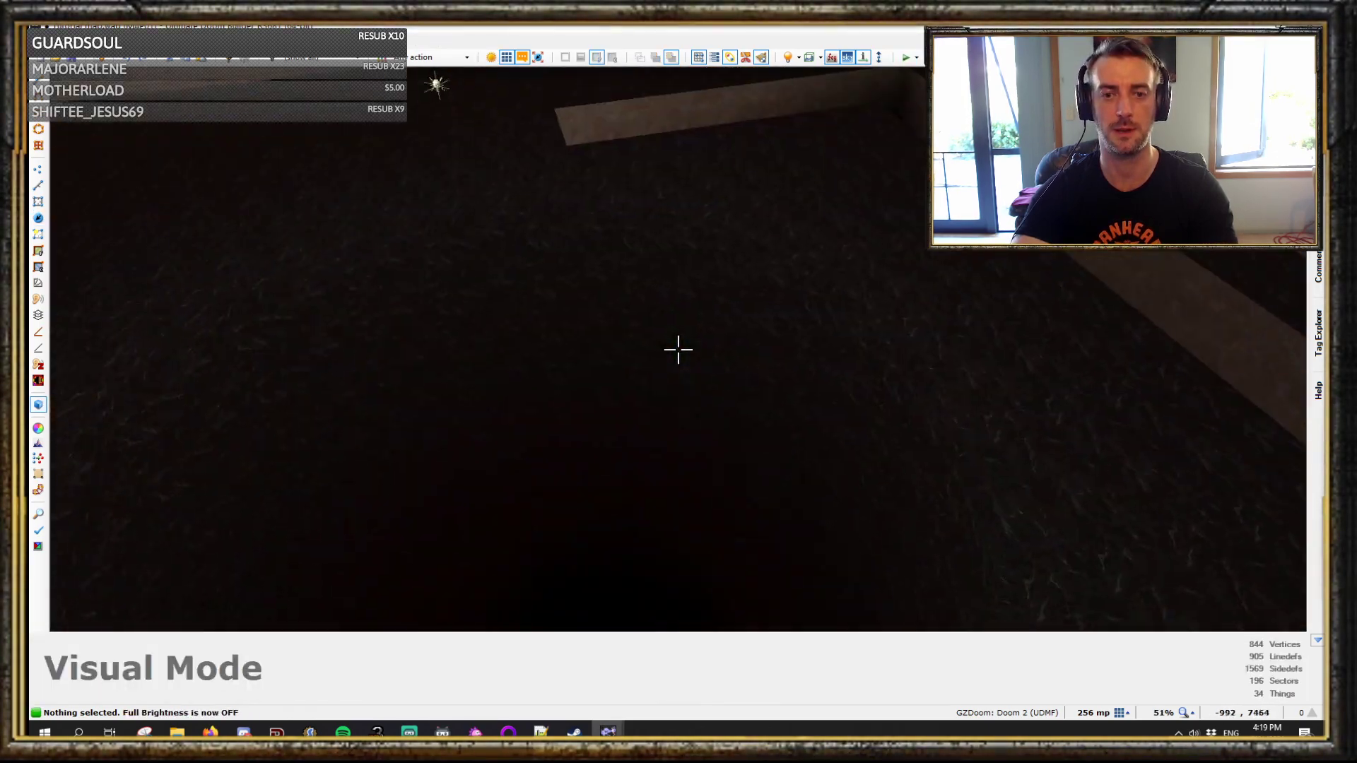
key("w")
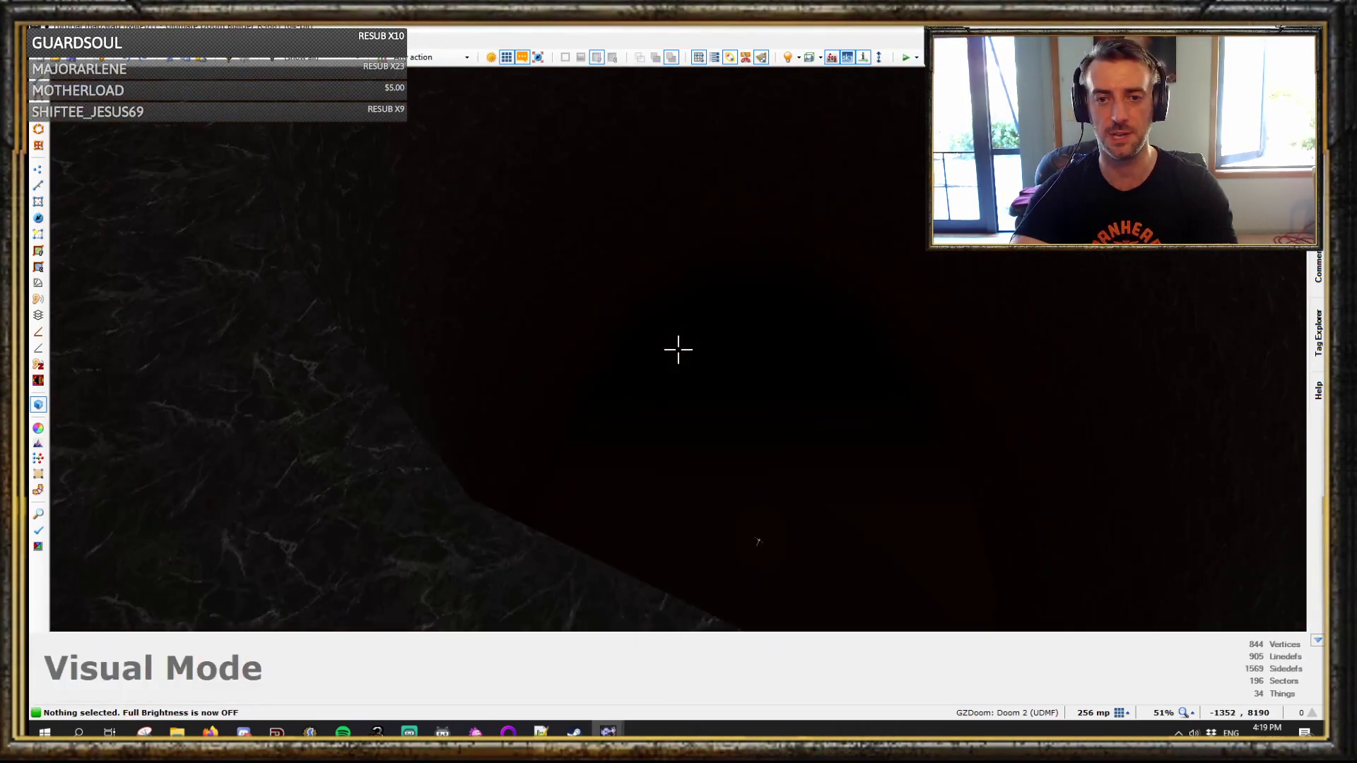
key("q")
key("s")
scroll(602, 404, "up", 4)
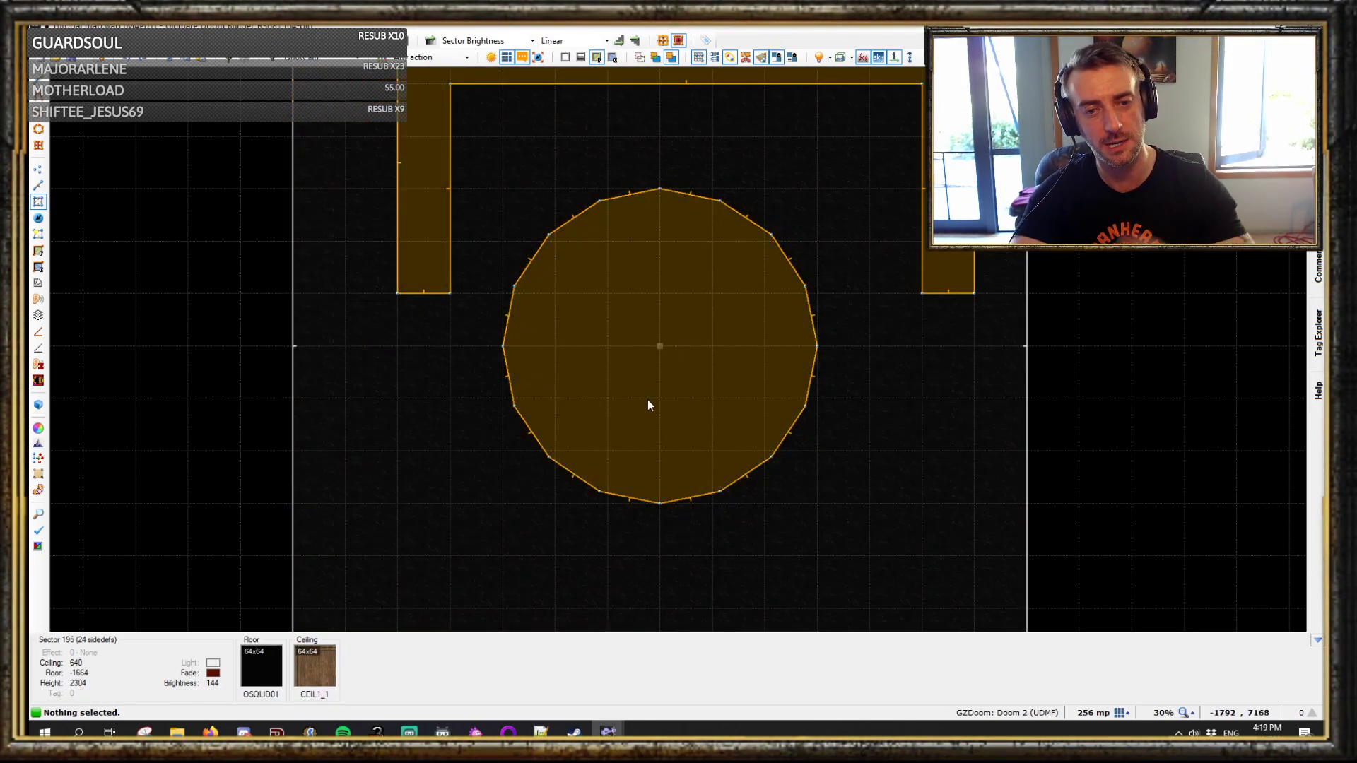
- Switch to the large finished map, examine the dark pit sectors of its eight-armed structure in plan, and return to the pit room map
mouse_move(608, 731)
left_click(740, 672)
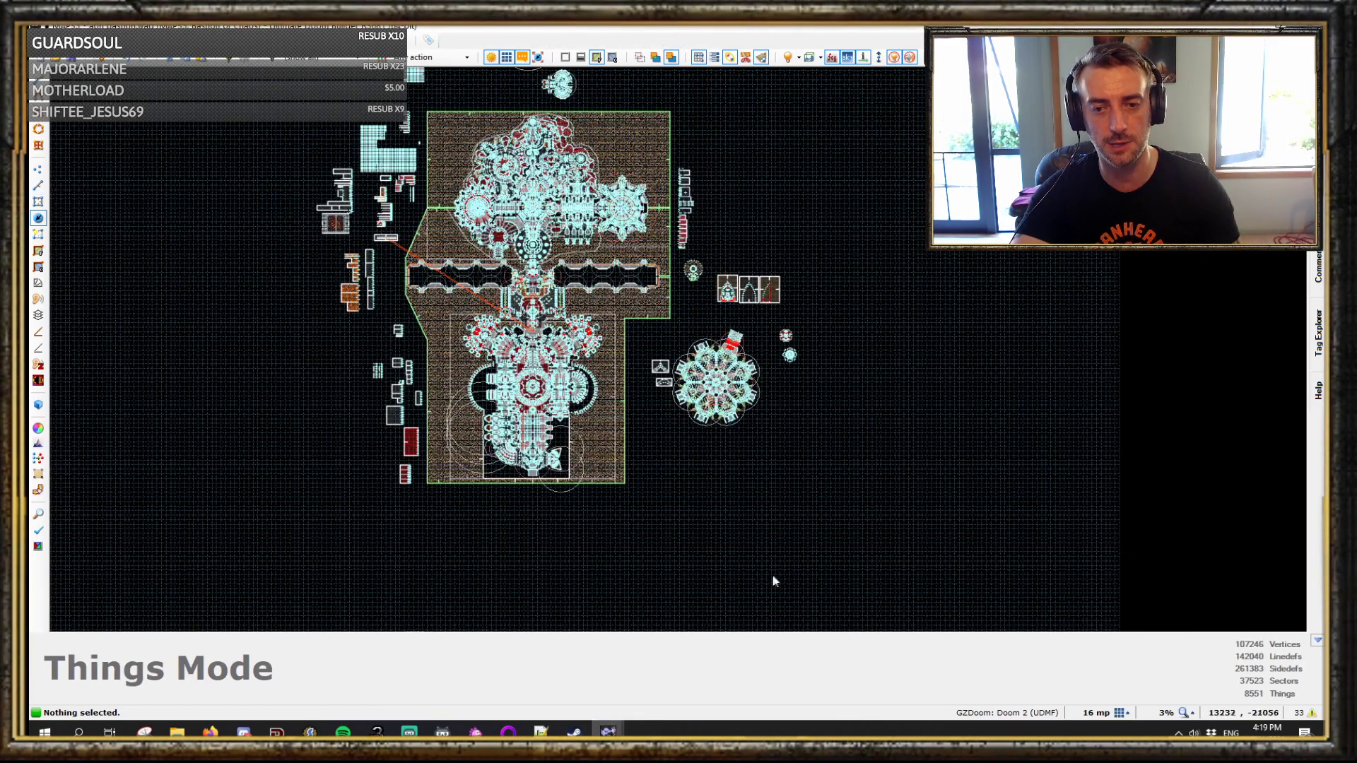
scroll(682, 442, "up", 15)
key("s")
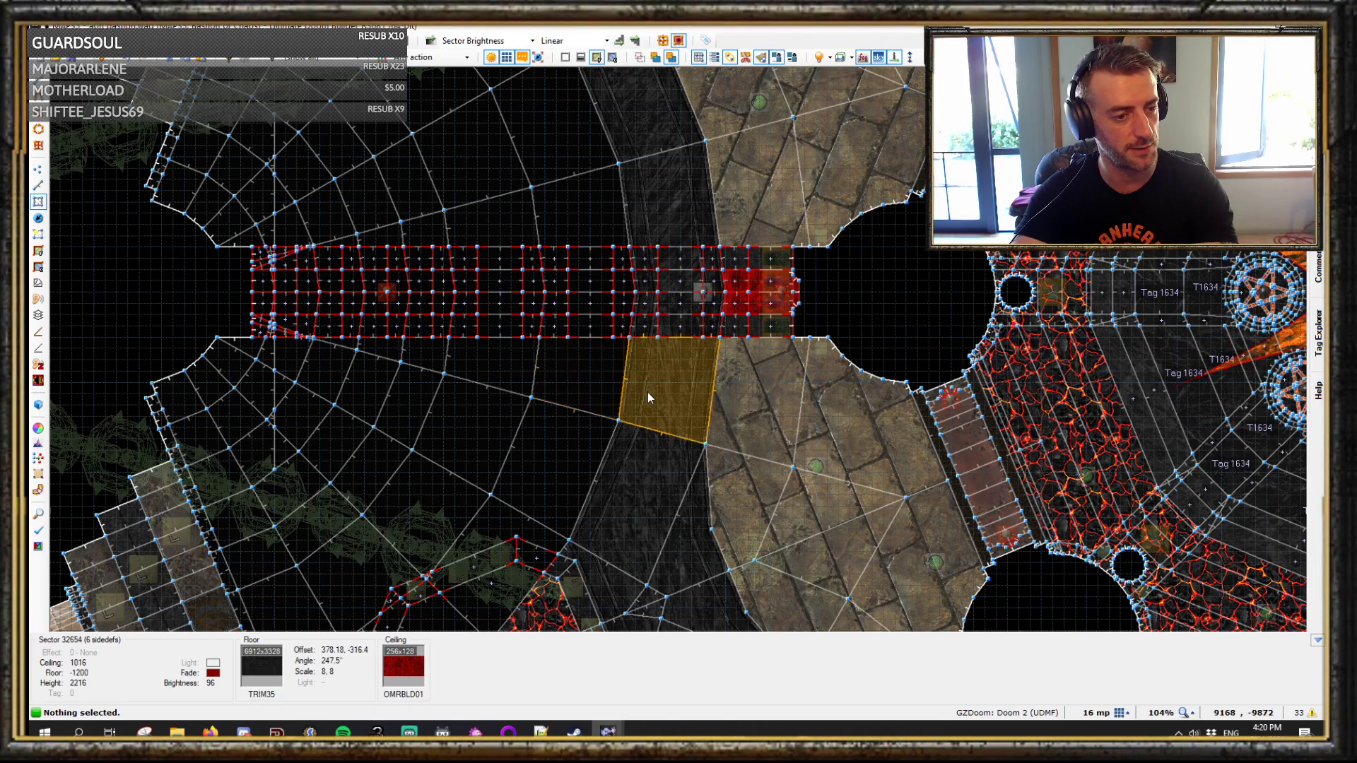
scroll(647, 392, "down", 10)
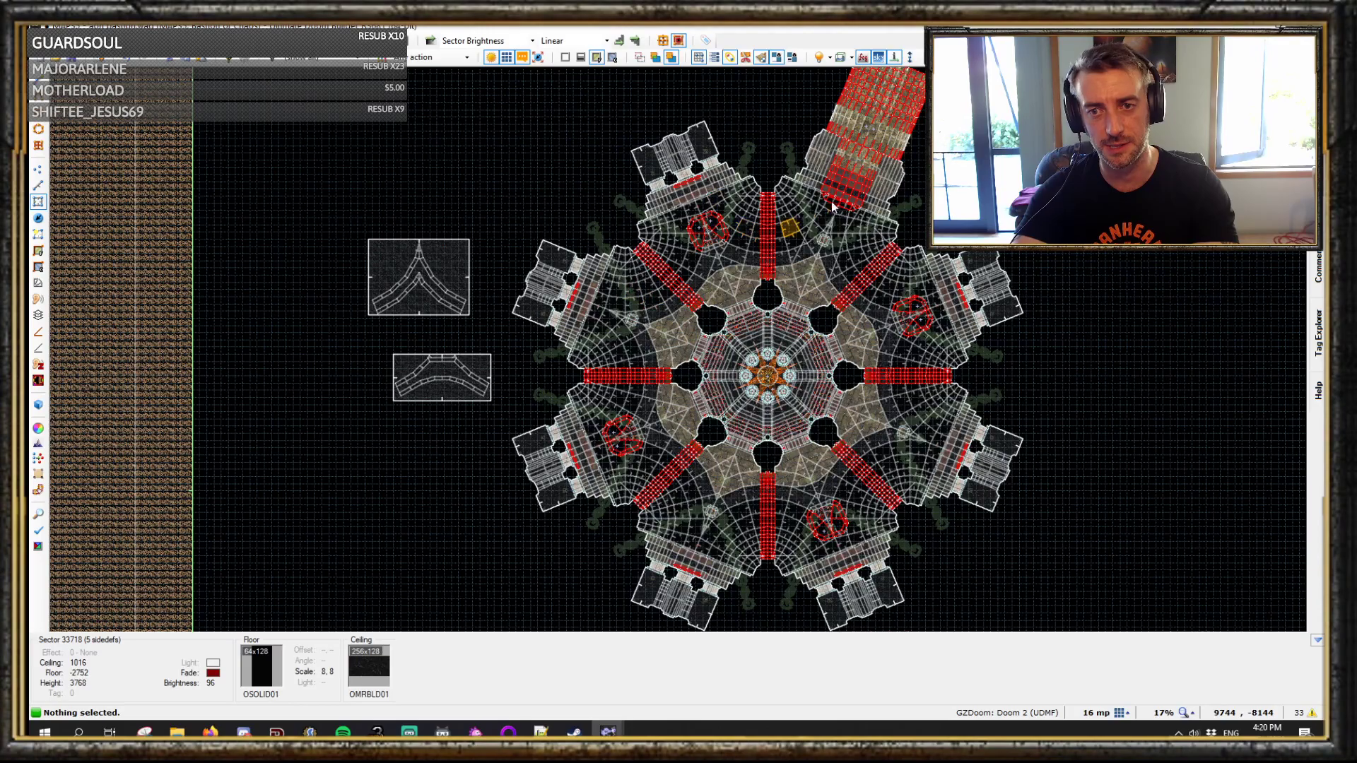
scroll(495, 410, "down", 6)
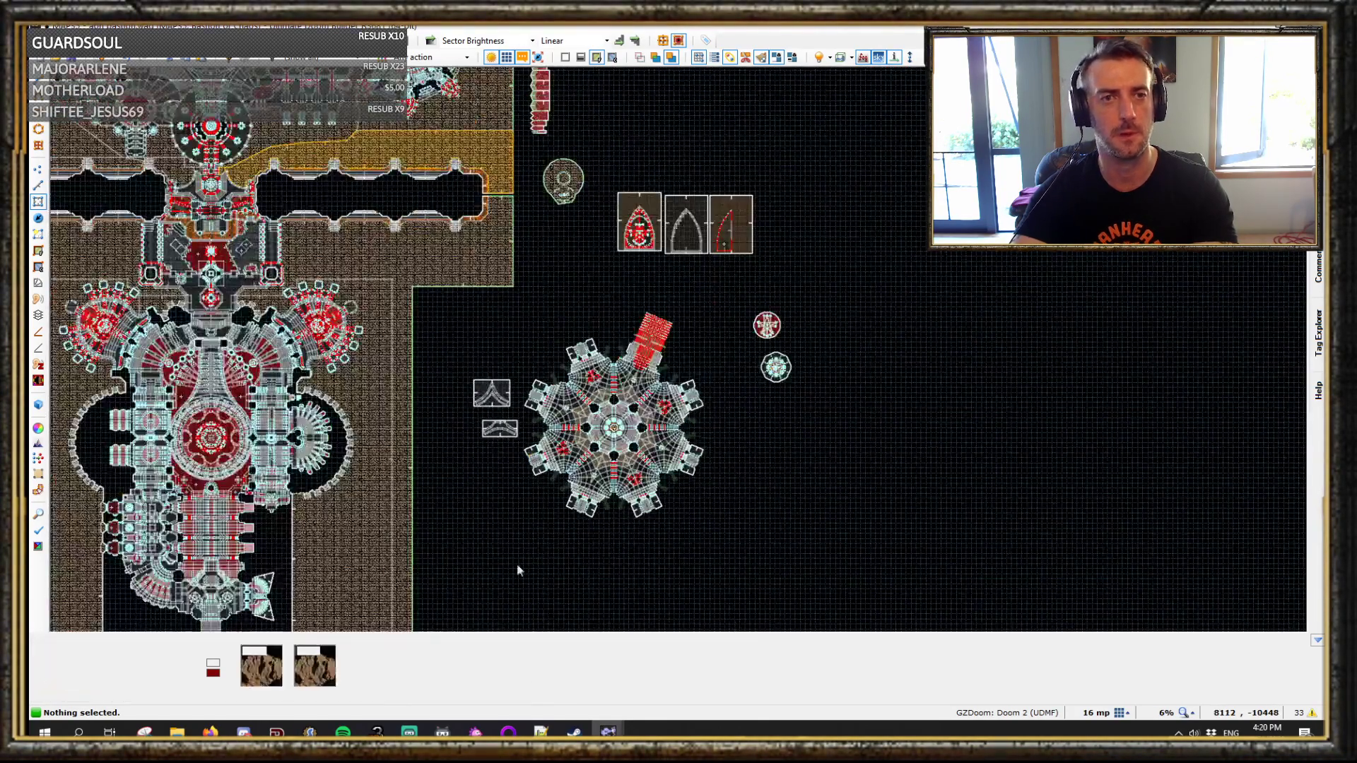
mouse_move(610, 732)
left_click(527, 680)
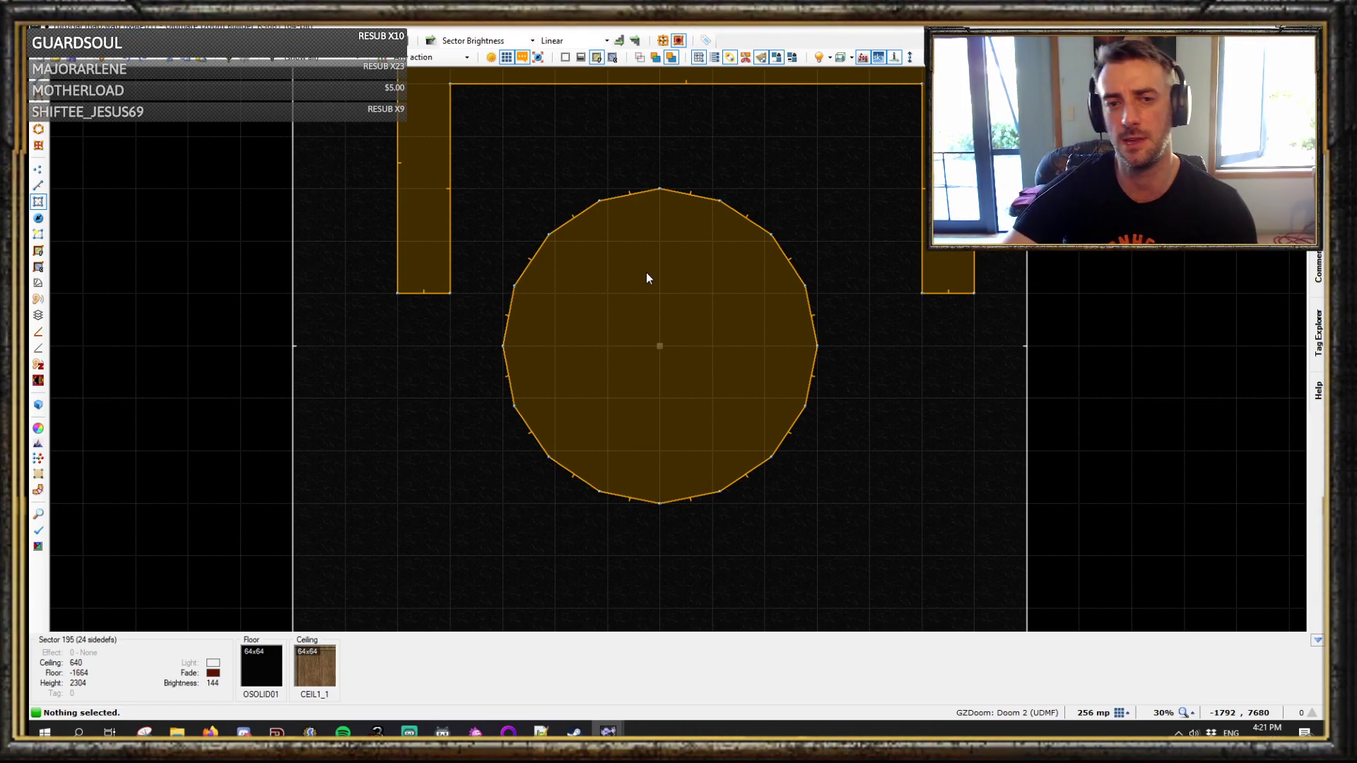
key("s")
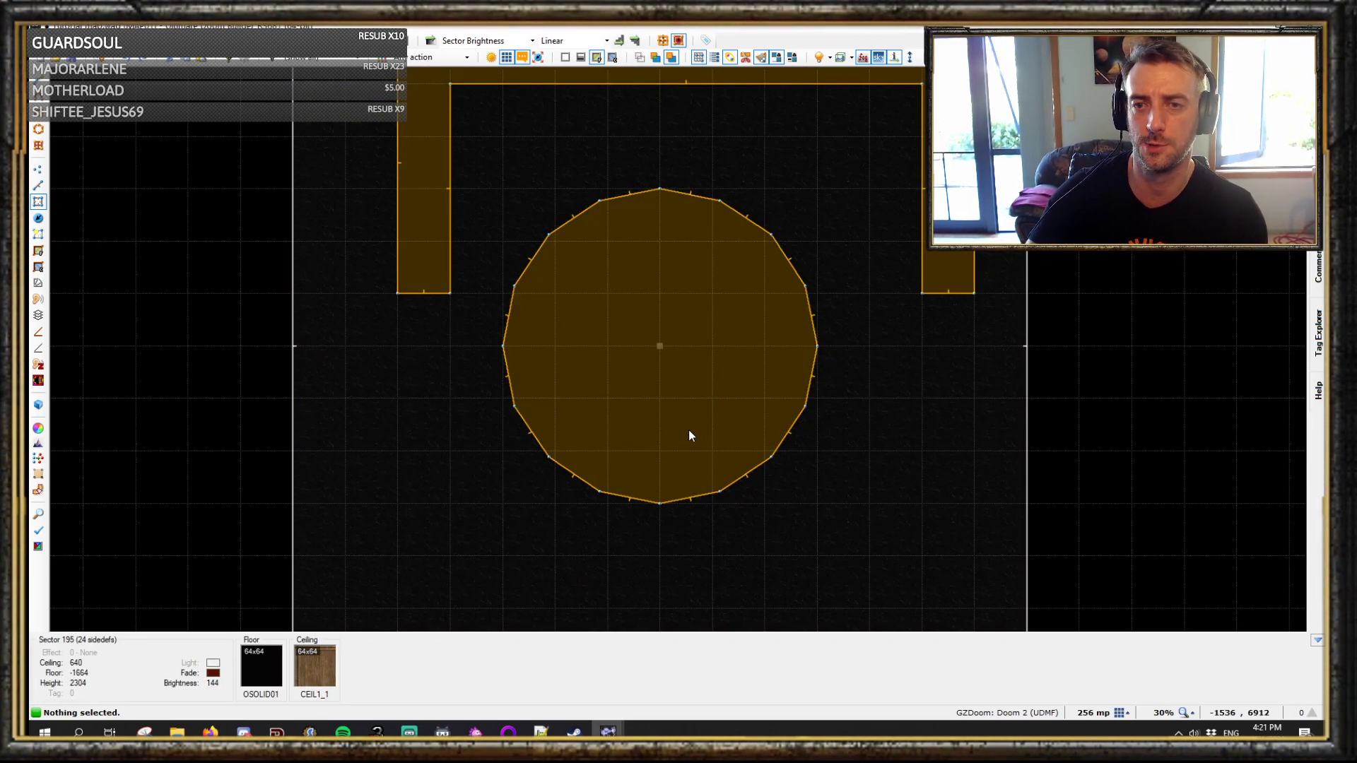